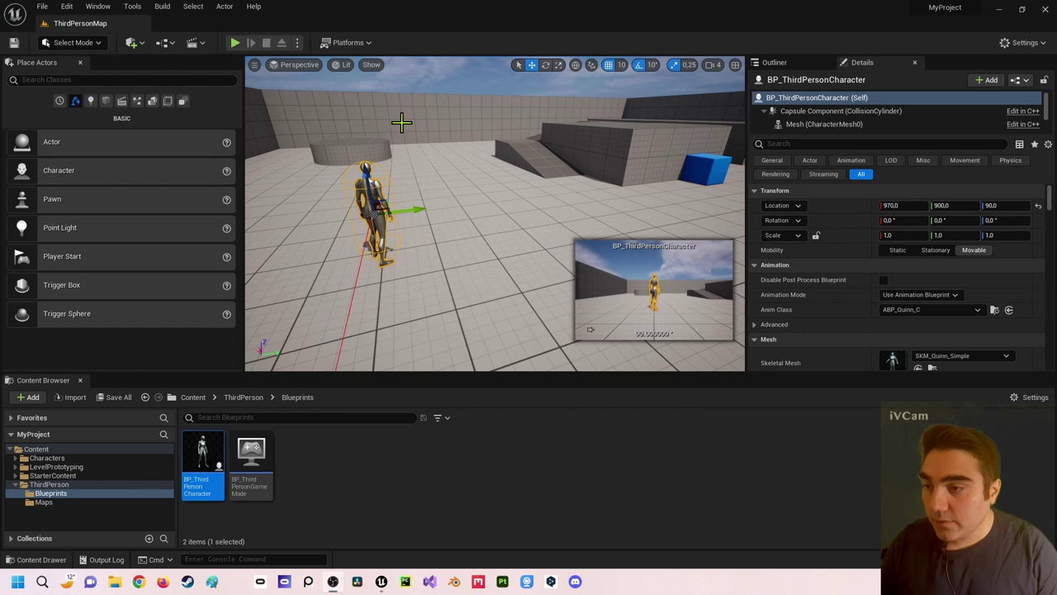
Orbit the level view around the third-person character
mouse_move(402, 118)
right_down()
mouse_move(462, 206)
mouse_move(290, 248)
right_up()
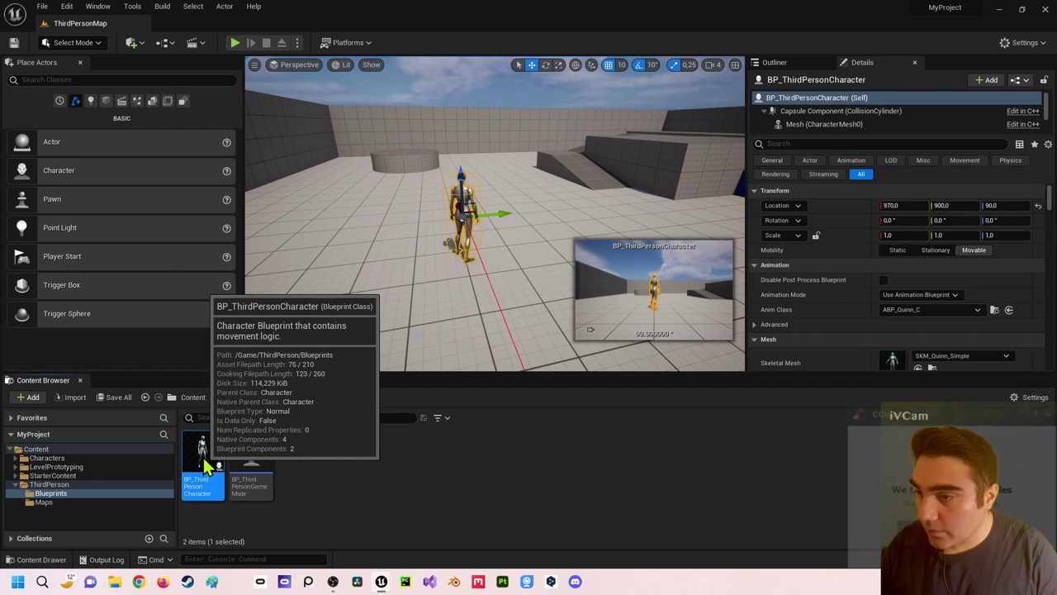
Open the BP_ThirdPersonCharacter Blueprint and dock its editor into the main window
click(1049, 414)
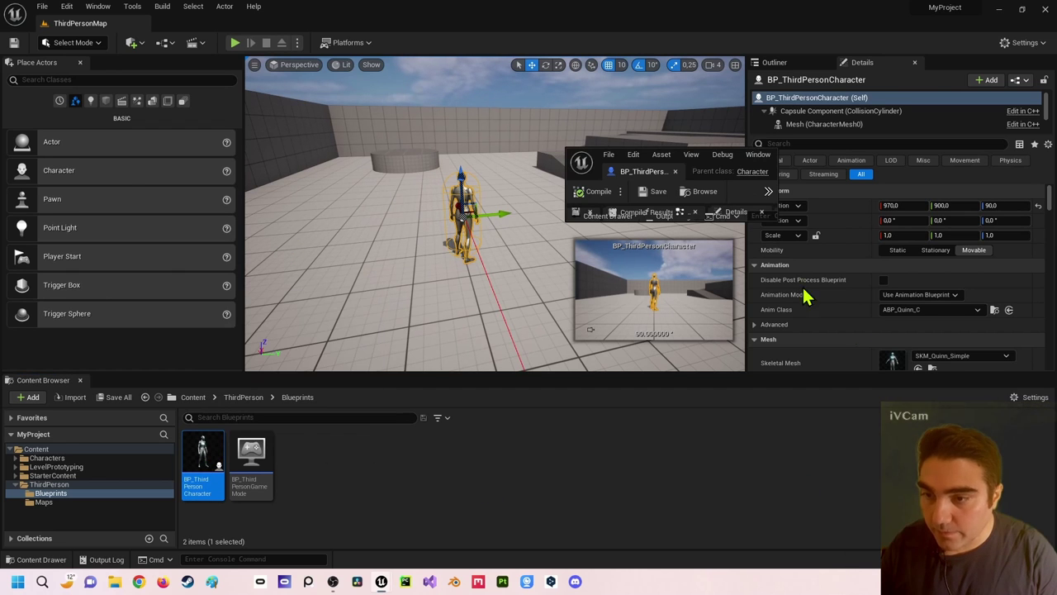
drag(655, 183, 366, 39)
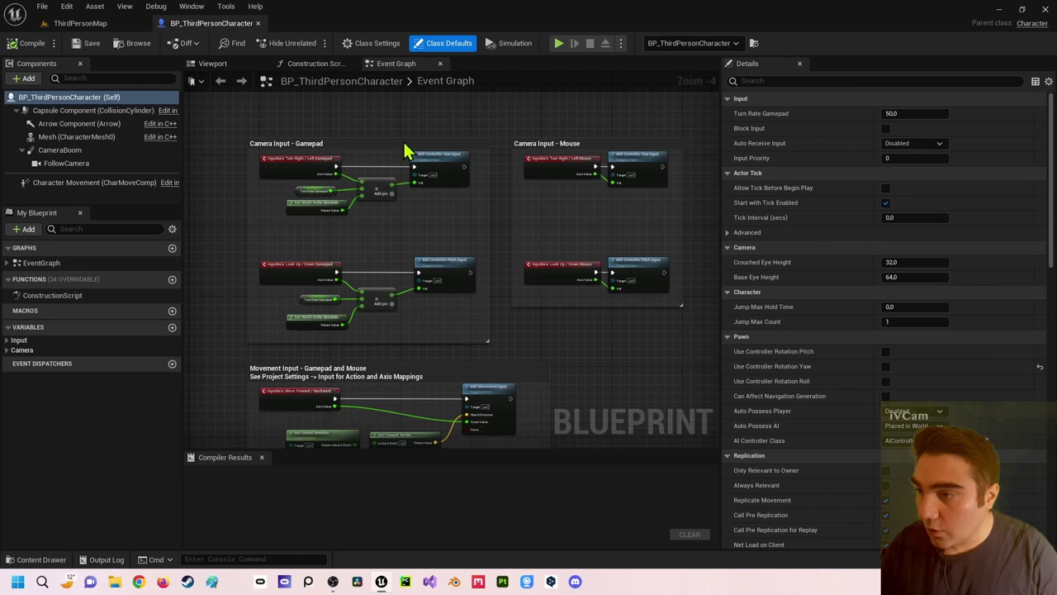
scroll(538, 191, up, 2)
right_drag(555, 261, 472, 239)
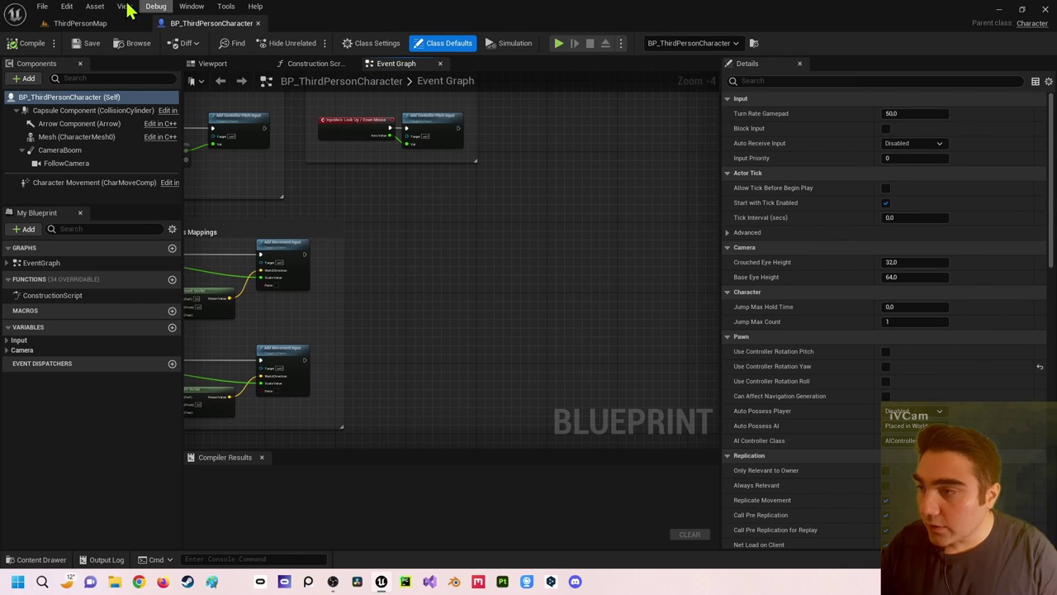
Add an Integer variable named Health with default value 100 and compile
click(173, 329)
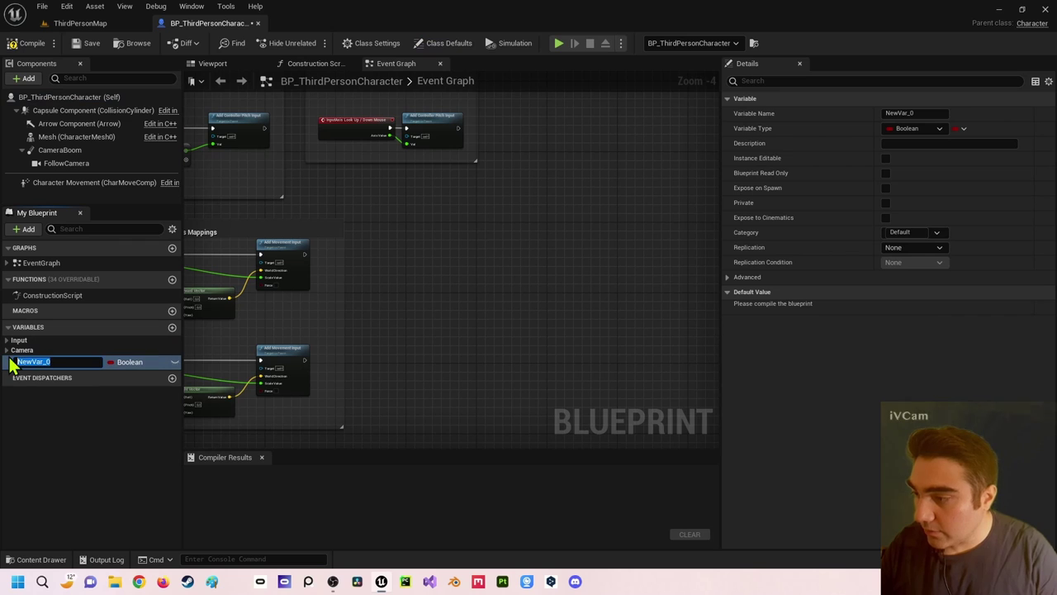
text(Lebe)
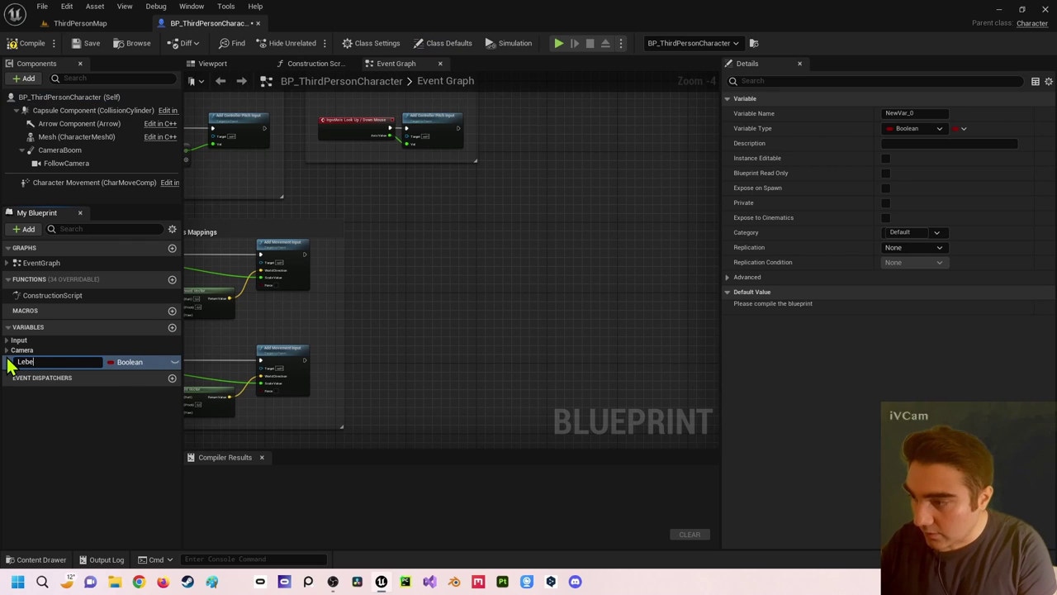
text(Head)
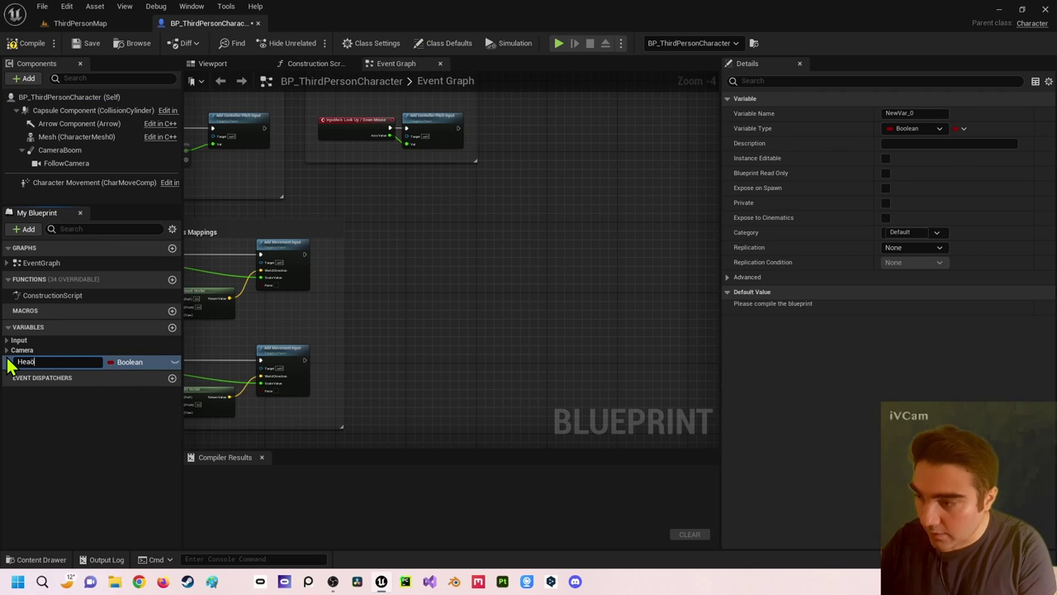
key(Return)
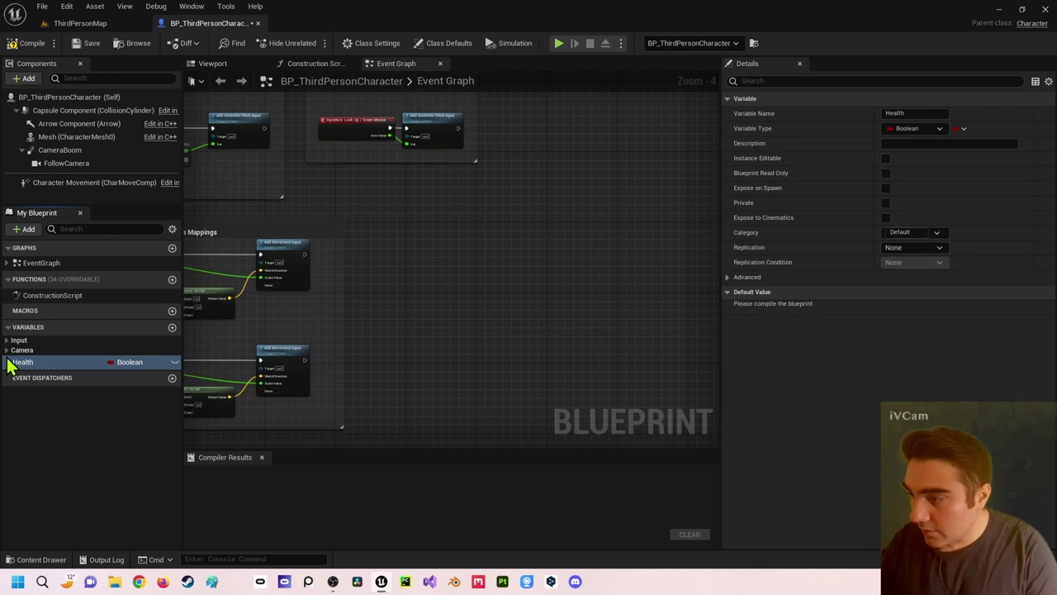
click(124, 364)
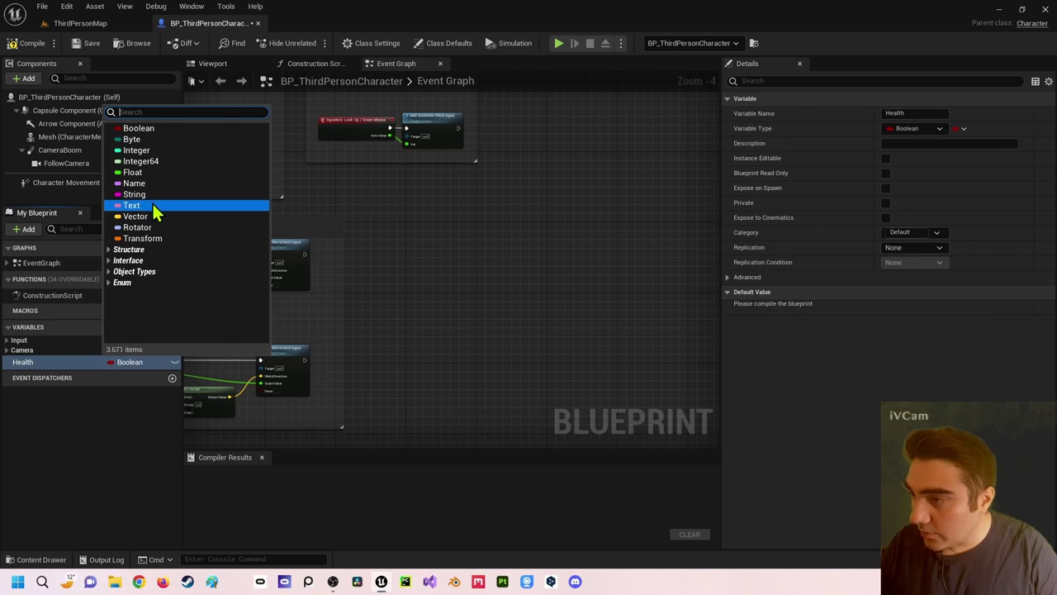
click(166, 151)
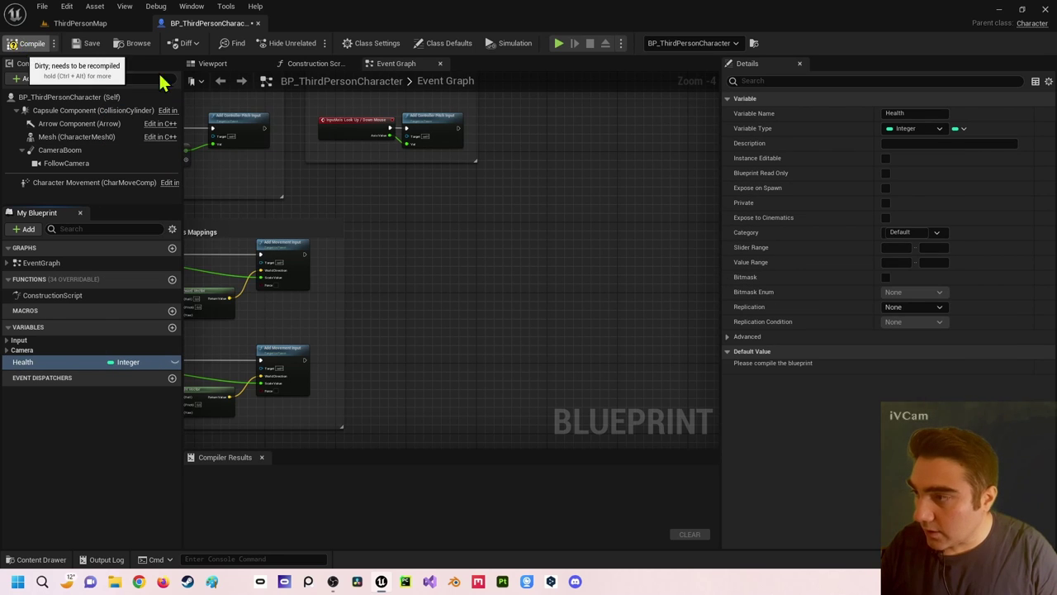
click(25, 43)
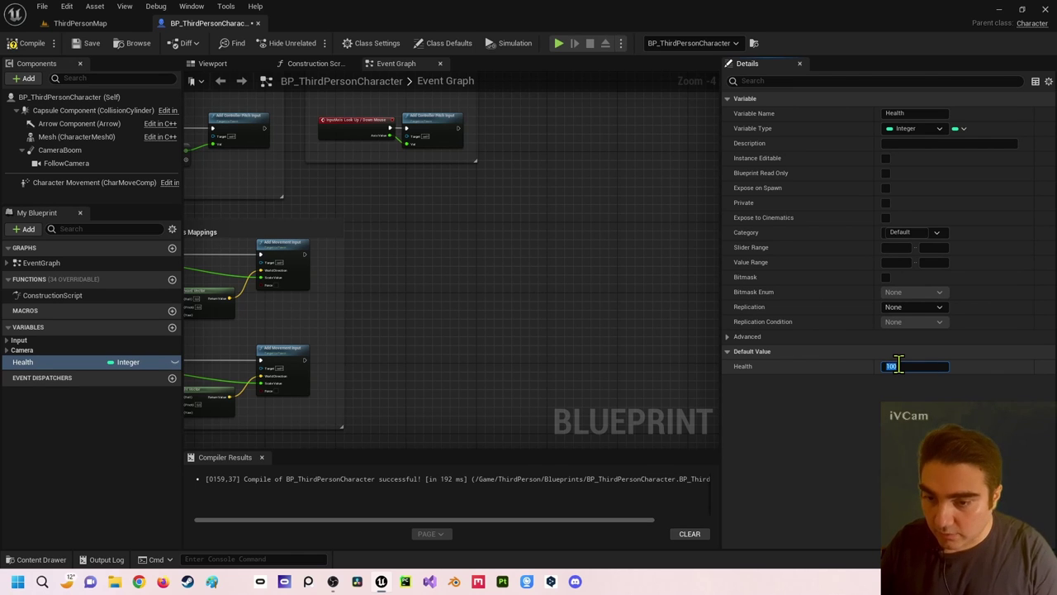
key(Return)
click(25, 43)
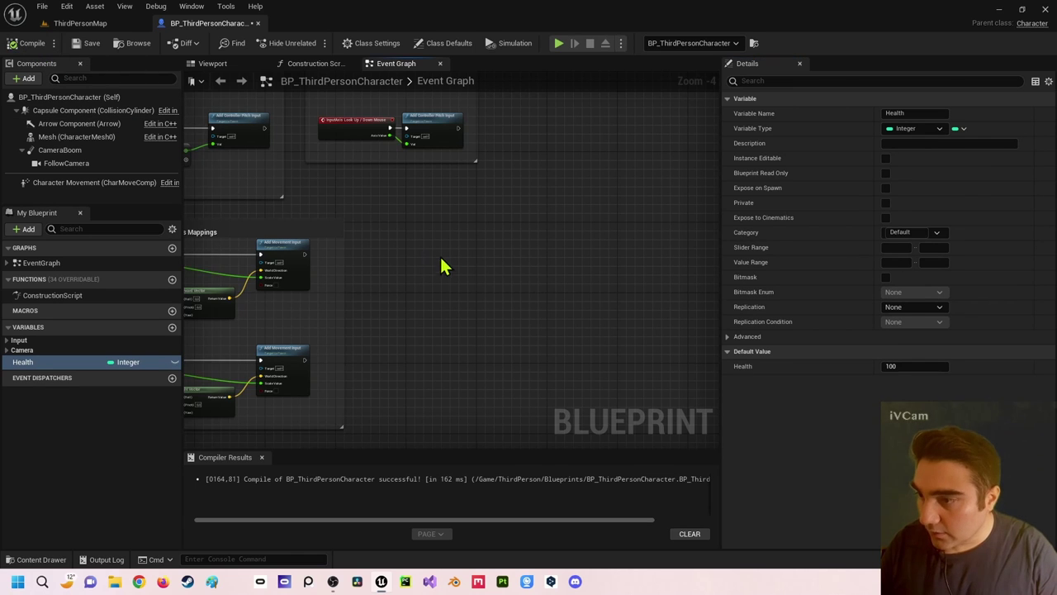
scroll(399, 265, up, 3)
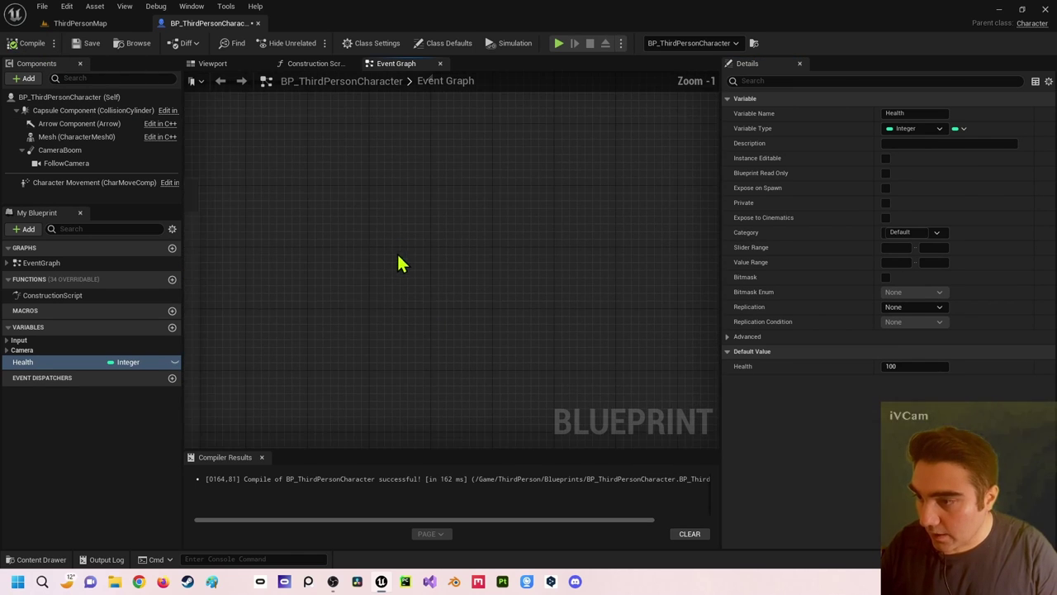
Add a Custom Event node named 'Schaden hinzufuegen' to the Event Graph and compile
right_click(430, 196)
text(custom)
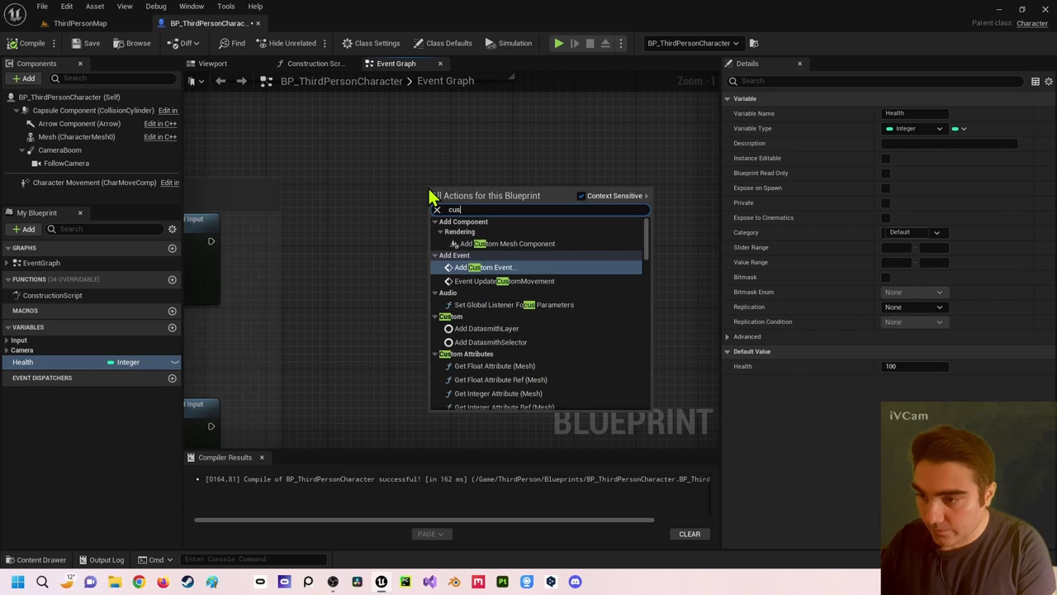
key(Return)
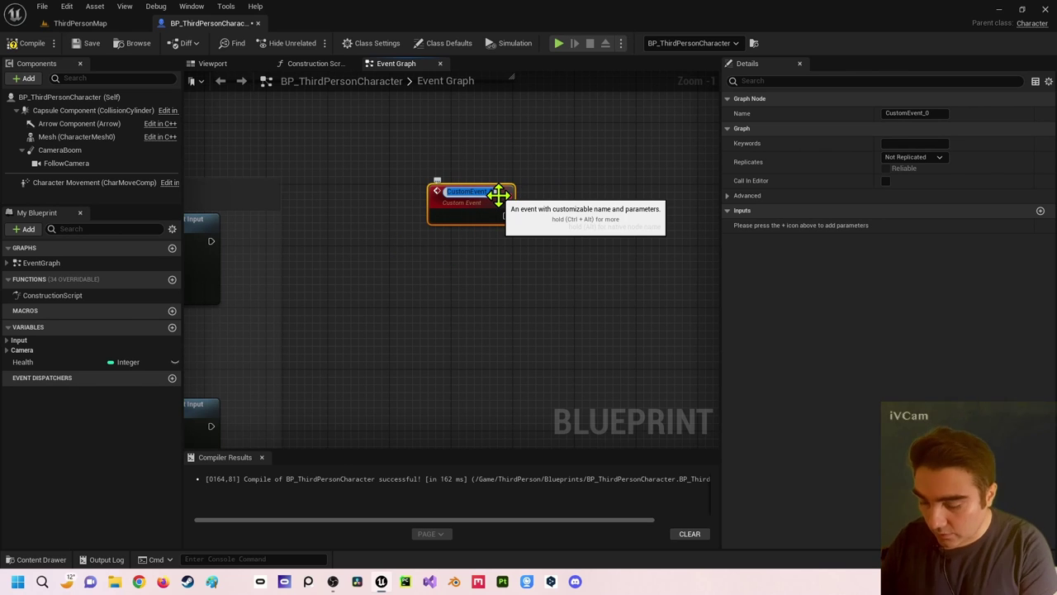
text(Schaden hinzu)
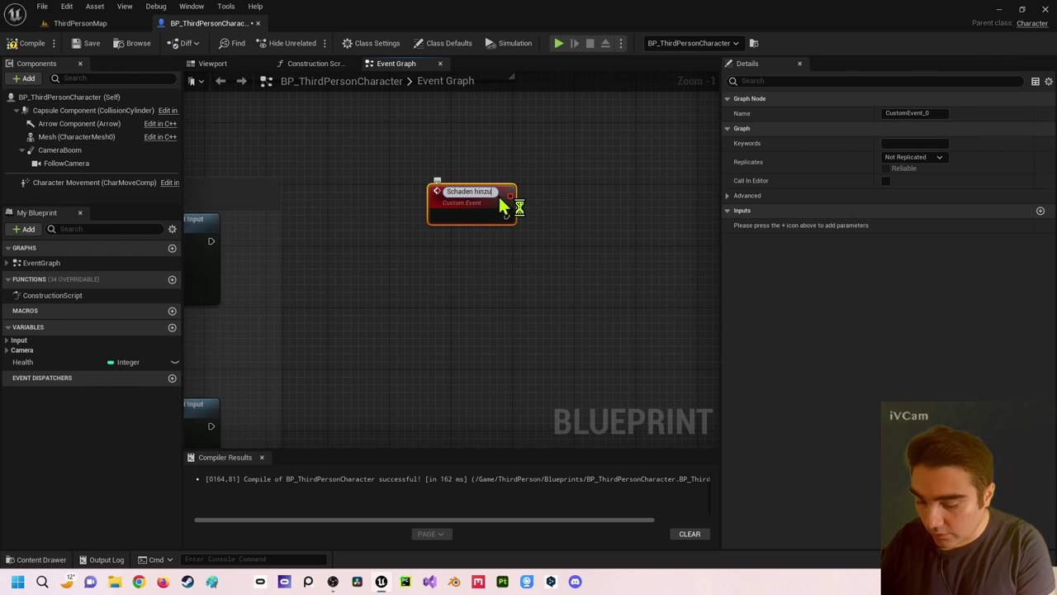
text(fuegen)
key(Return)
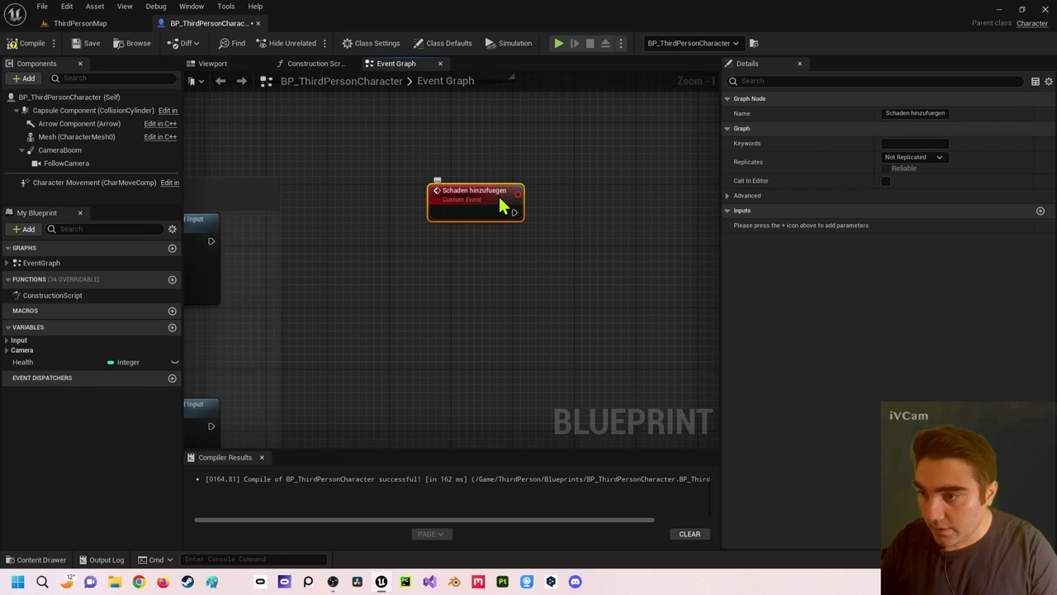
click(25, 43)
right_drag(589, 180, 476, 183)
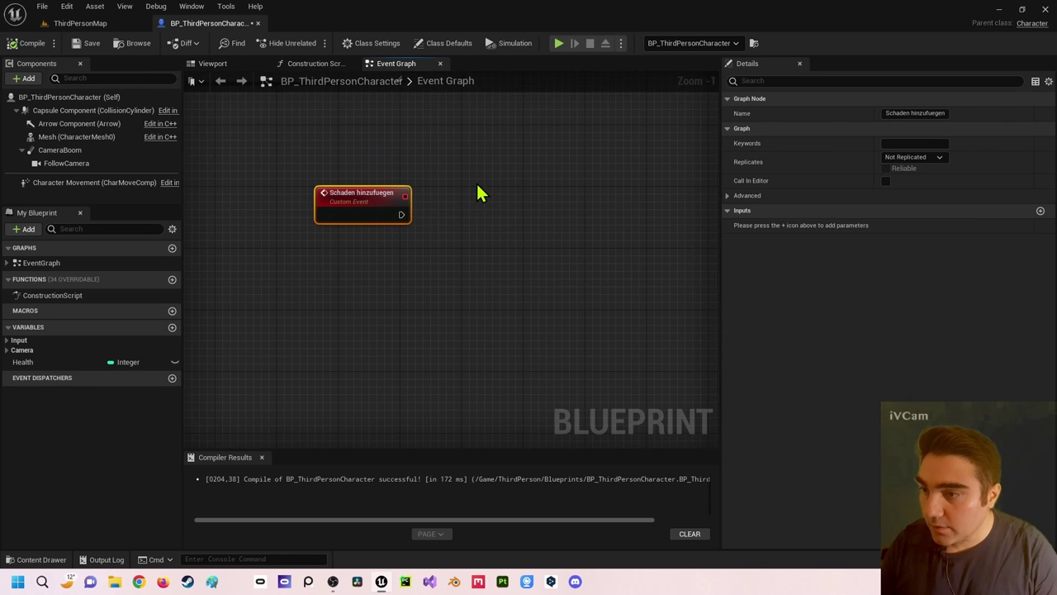
click(439, 236)
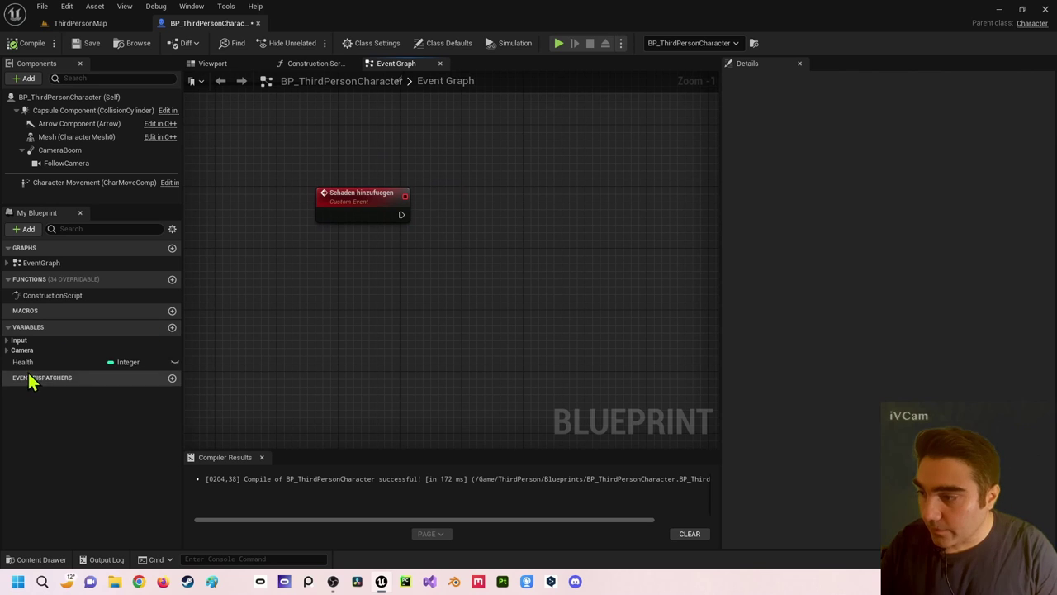
Place a Health getter node just below the Schaden hinzufuegen event
mouse_move(33, 364)
mouse_down()
mouse_move(69, 370)
mouse_move(369, 285)
mouse_up()
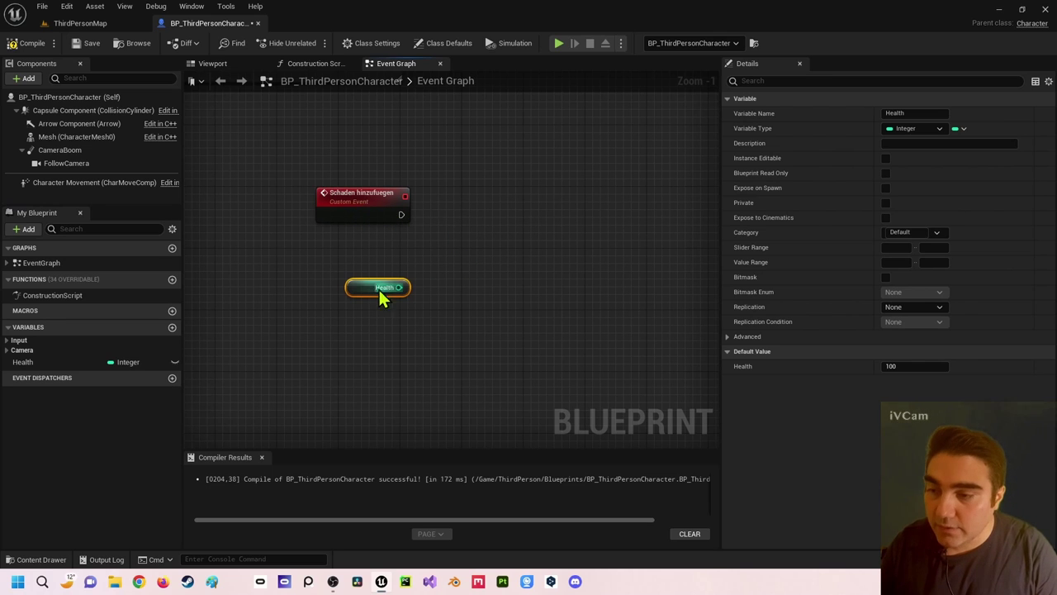
mouse_move(383, 299)
mouse_down()
mouse_move(363, 308)
mouse_move(369, 323)
mouse_up()
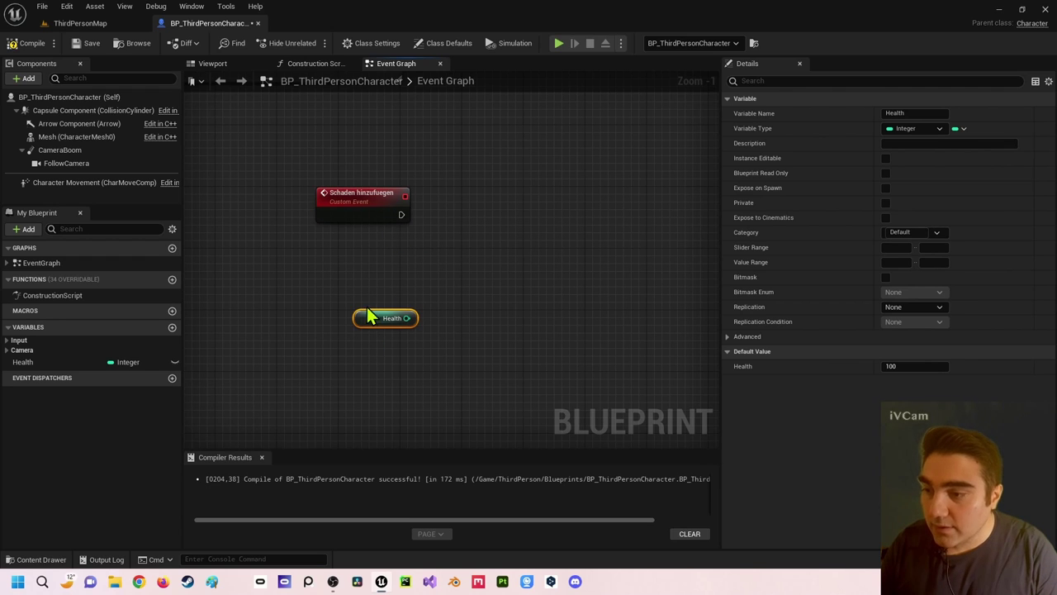
drag(372, 318, 371, 295)
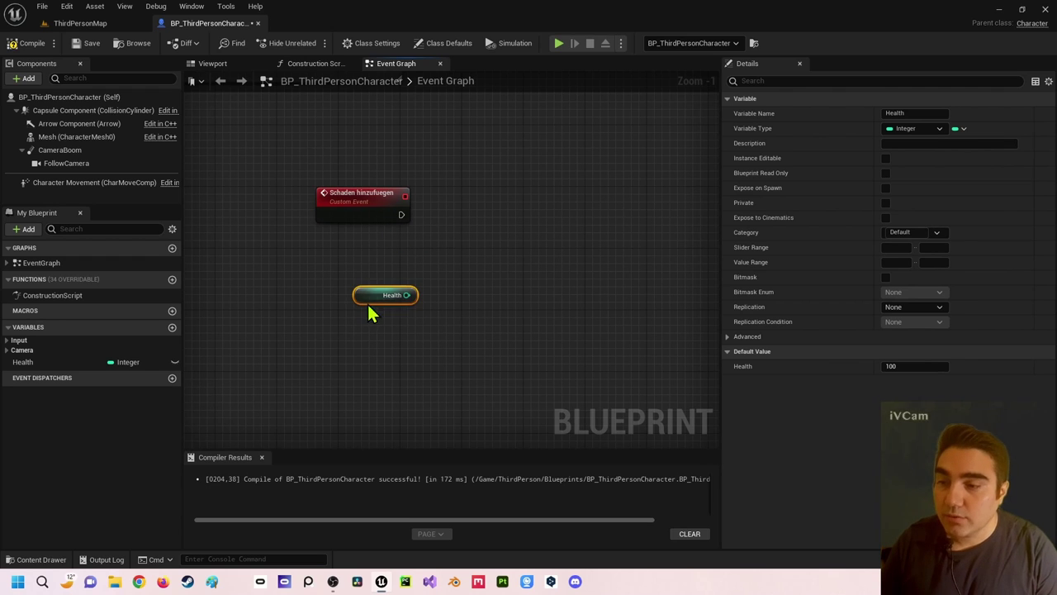
click(428, 245)
Give the Schaden hinzufuegen event an Integer input named Schadensmenge and compile
click(393, 218)
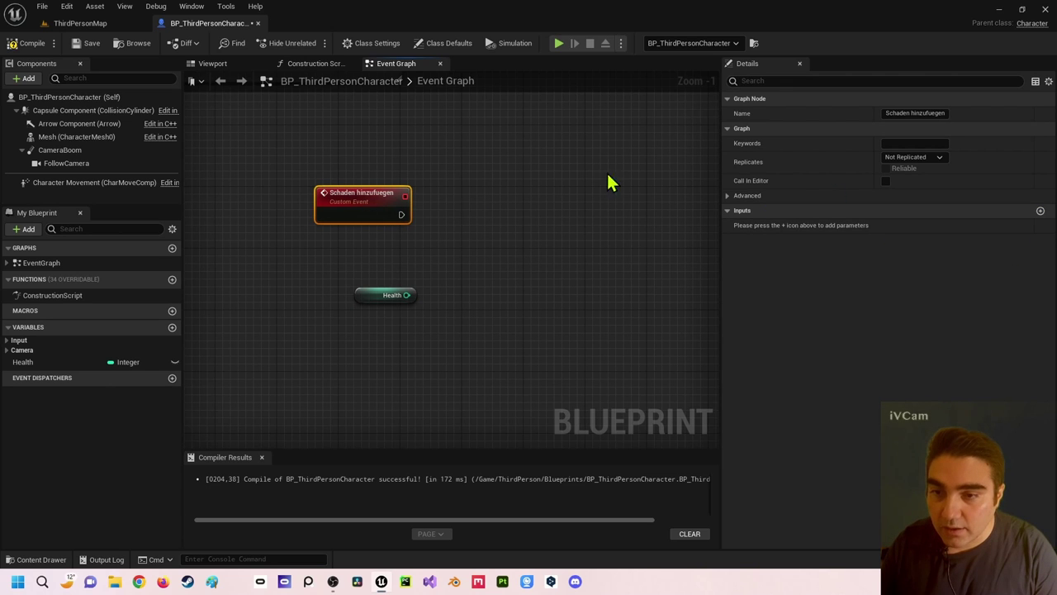
click(1041, 211)
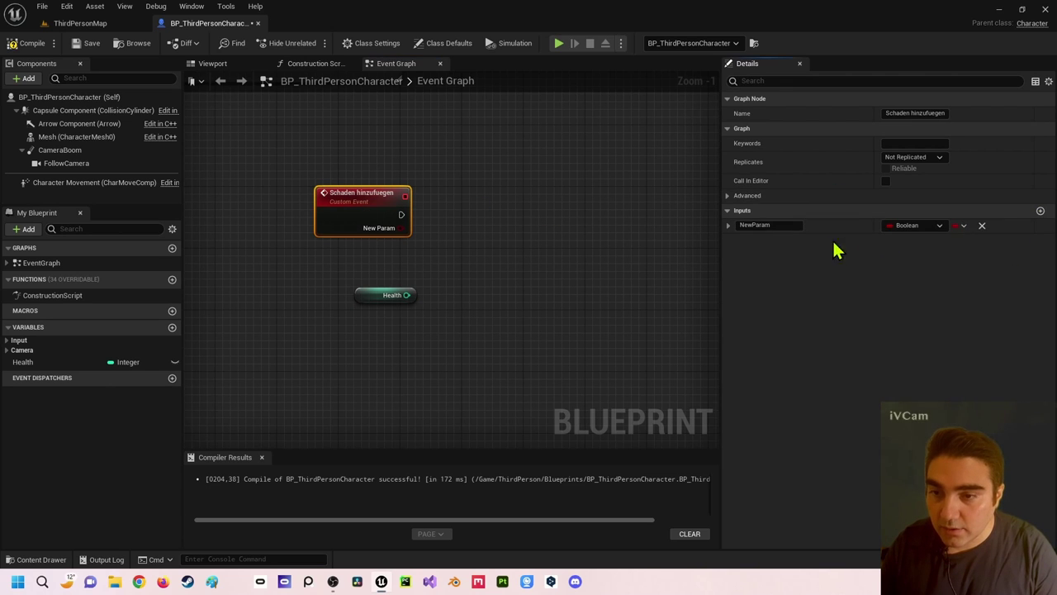
click(785, 226)
text(Schadensm)
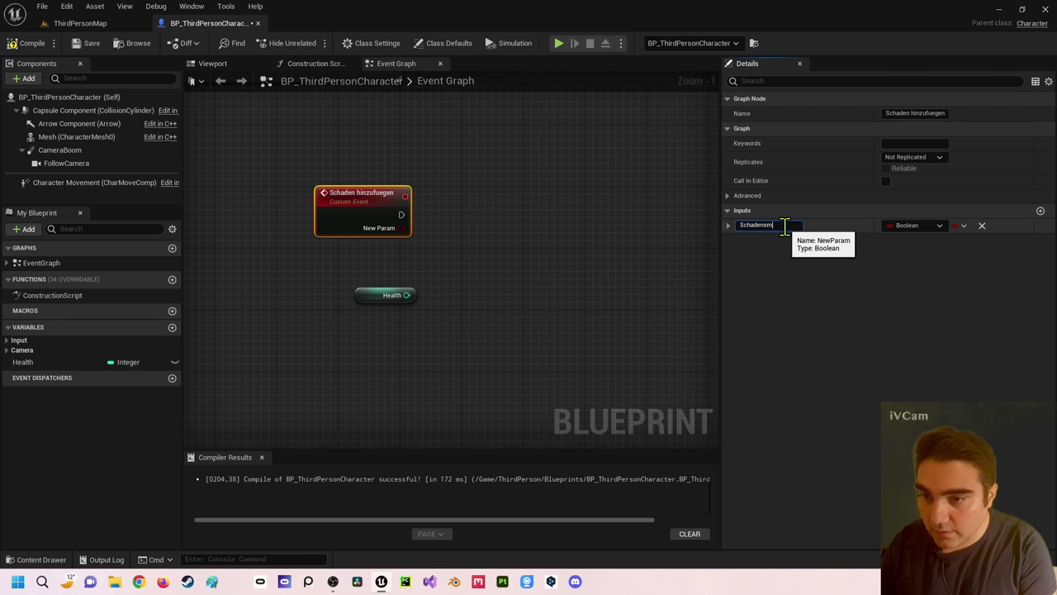
text(enge)
key(Return)
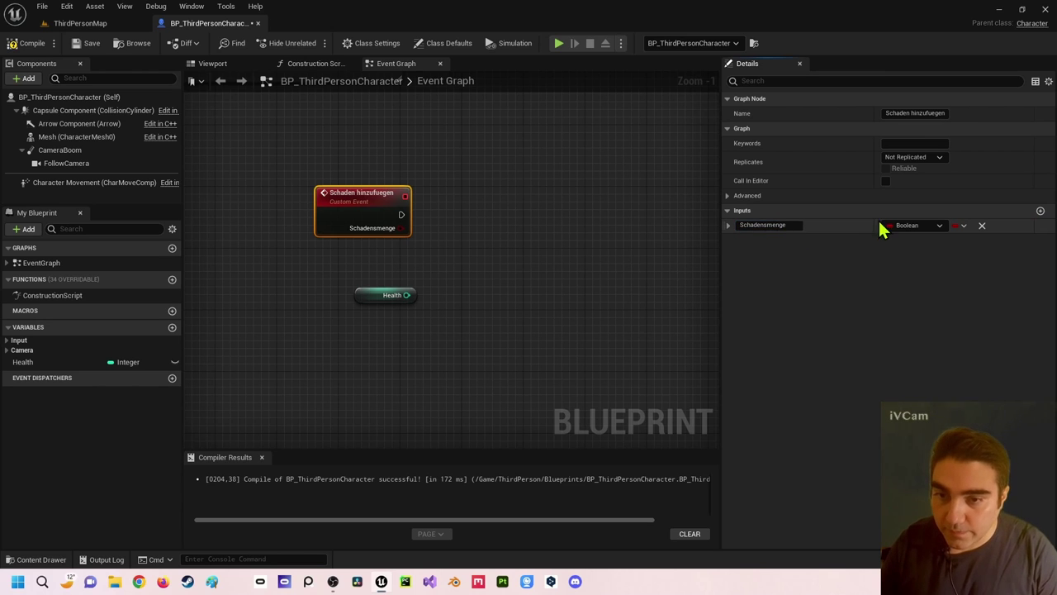
click(900, 235)
click(903, 291)
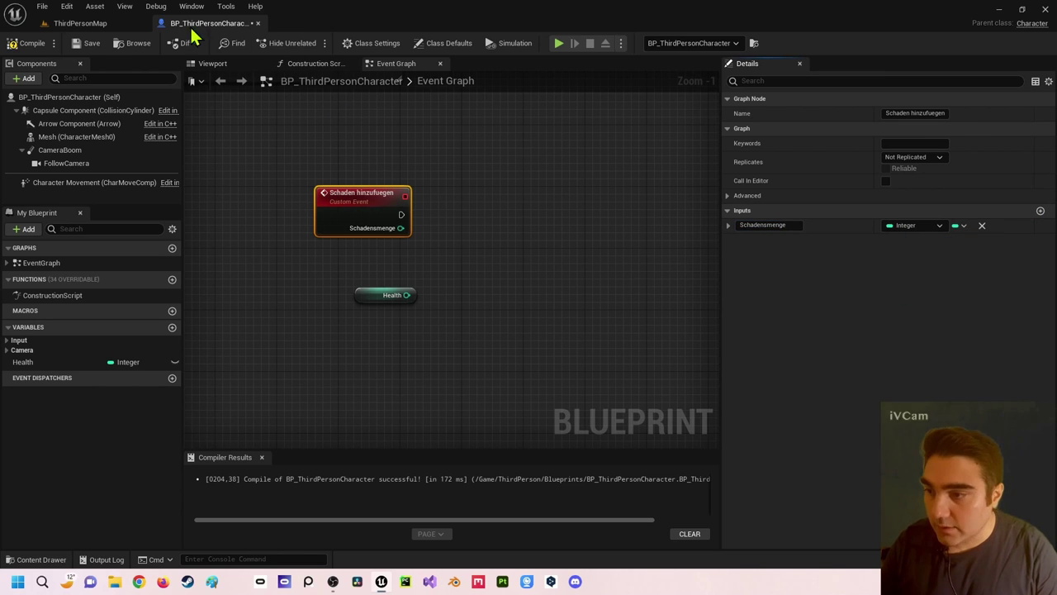
click(27, 43)
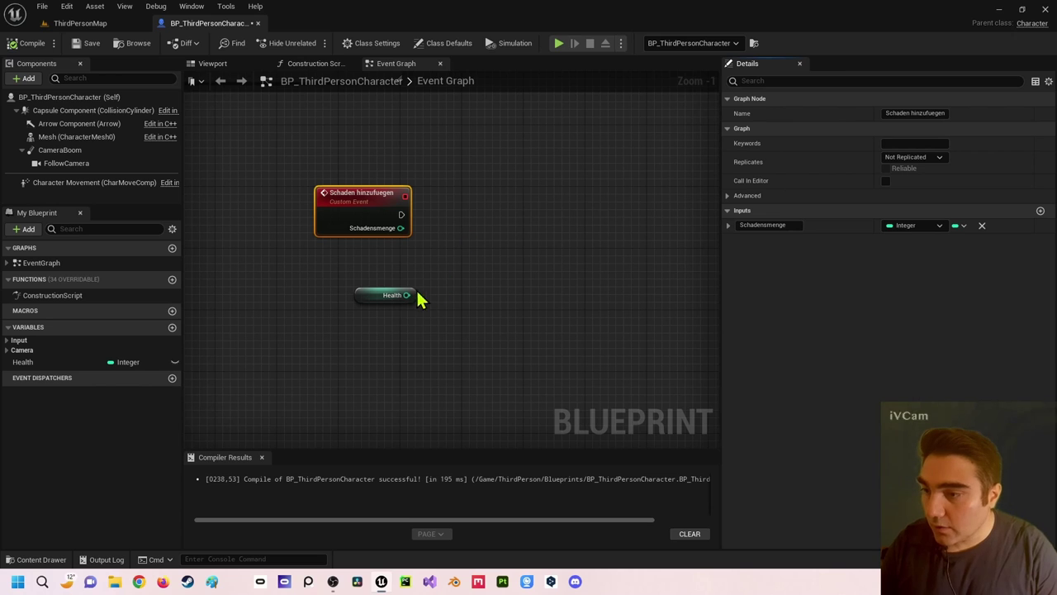
Add a subtract node computing Health minus Schadensmenge
drag(406, 295, 463, 227)
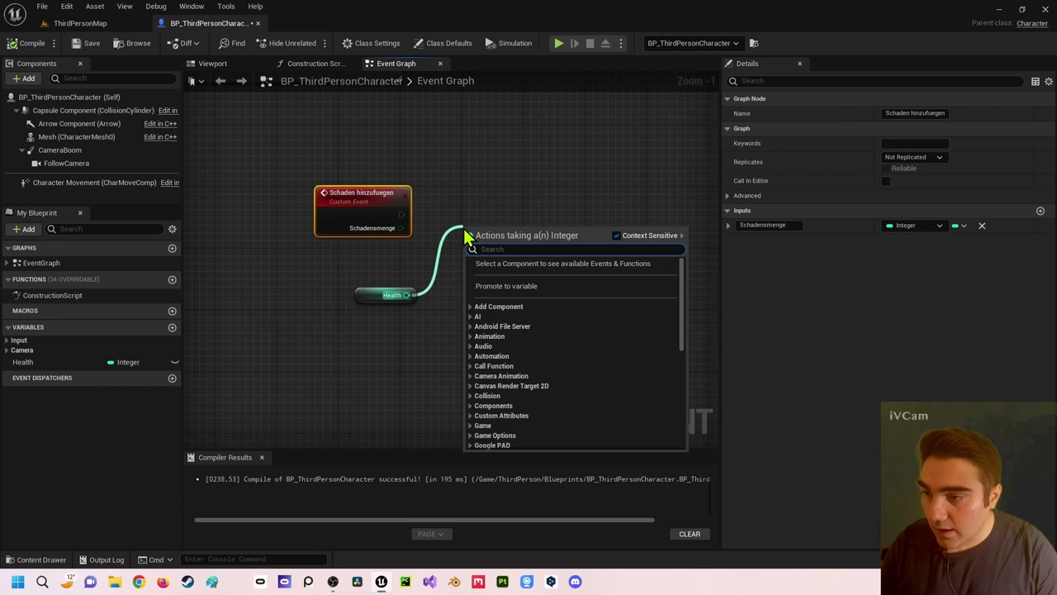
text(-)
key(Return)
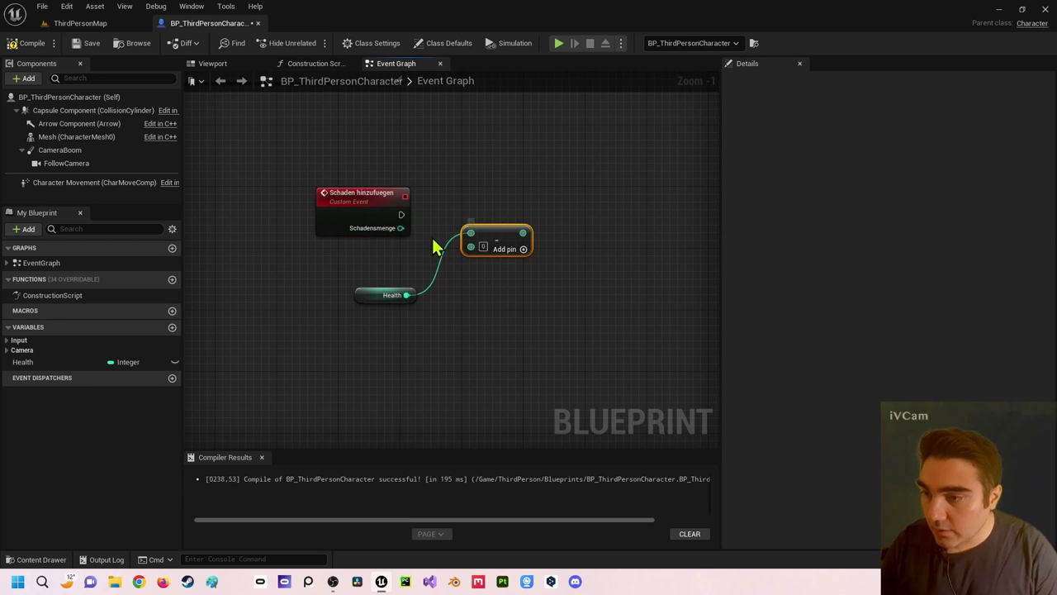
mouse_move(402, 228)
mouse_down()
mouse_move(471, 246)
mouse_move(477, 263)
mouse_up()
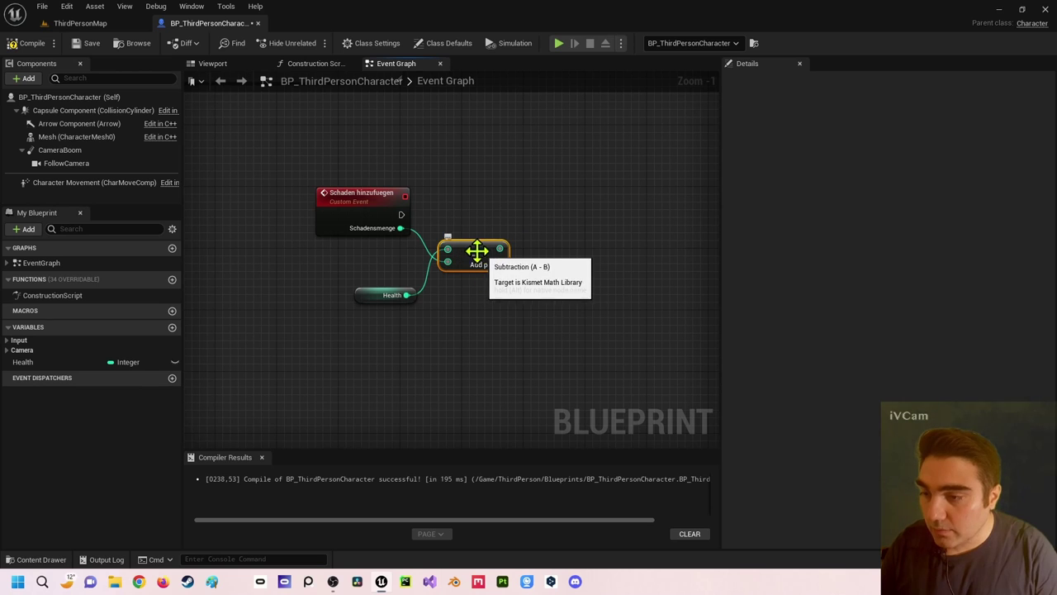
drag(476, 251, 475, 266)
click(479, 223)
right_drag(444, 213, 423, 223)
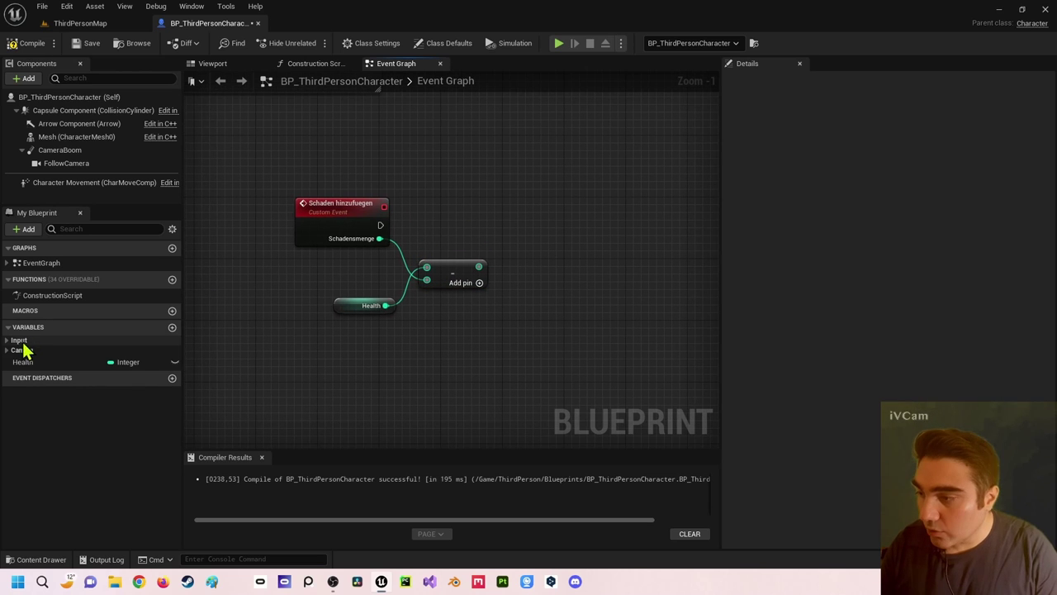
Add a SET Health node run by the event and fed by the subtraction result
drag(20, 364, 530, 216)
mouse_move(379, 226)
mouse_down()
mouse_move(535, 224)
mouse_move(544, 237)
mouse_up()
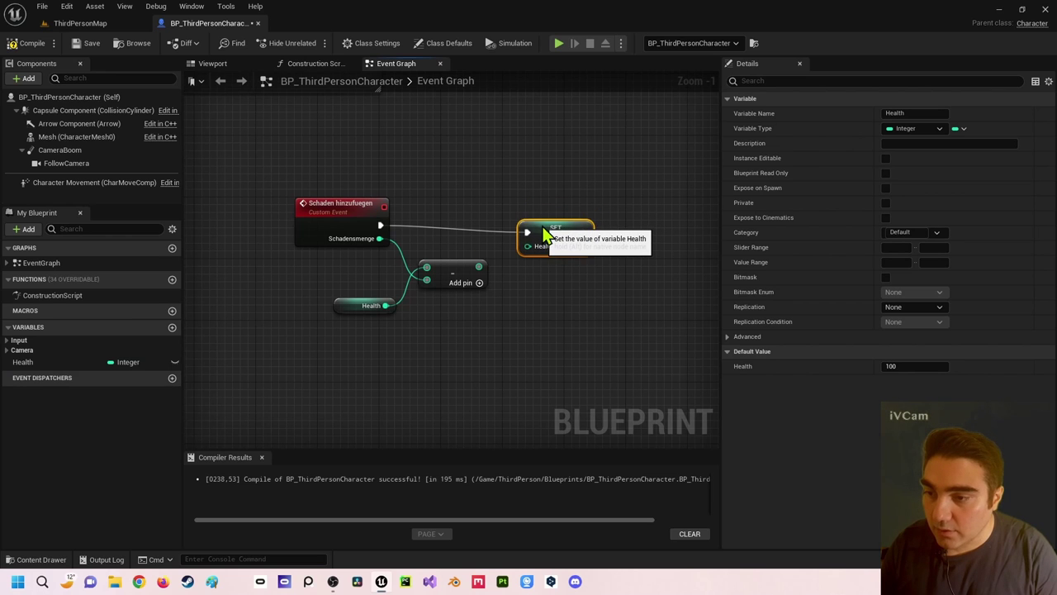
click(486, 269)
mouse_move(487, 267)
mouse_down()
mouse_move(528, 246)
mouse_move(532, 231)
mouse_up()
right_drag(607, 253, 437, 273)
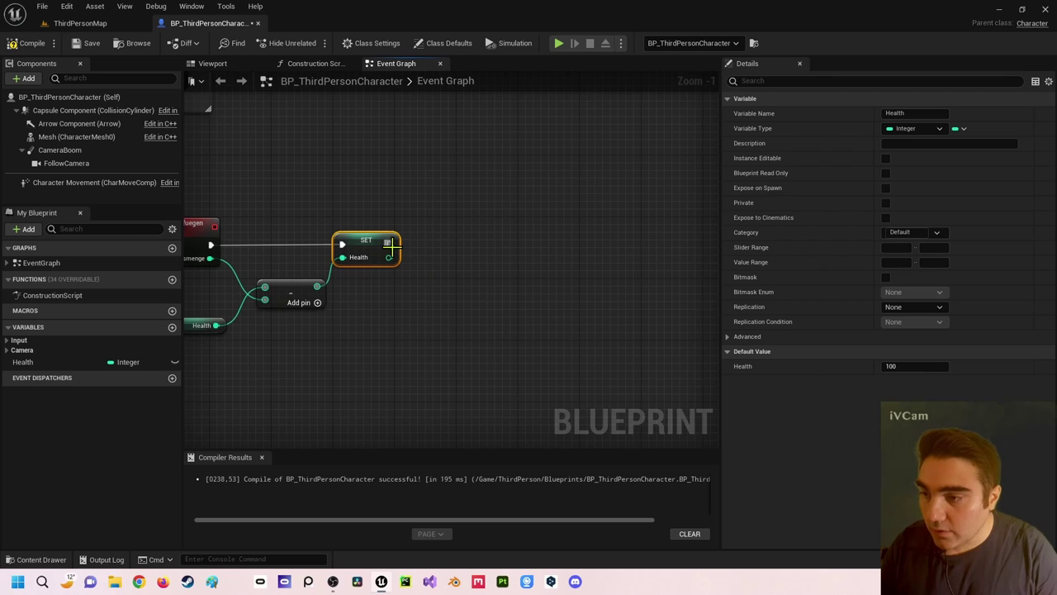
drag(389, 244, 533, 263)
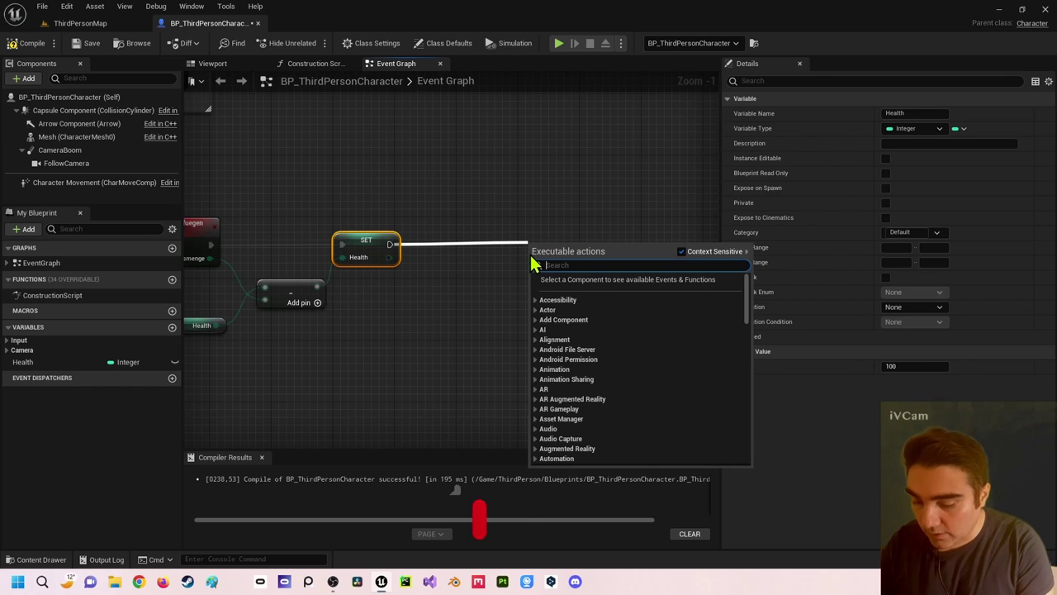
Add a Print String after SET Health that prints the updated Health value
text(print string)
key(Return)
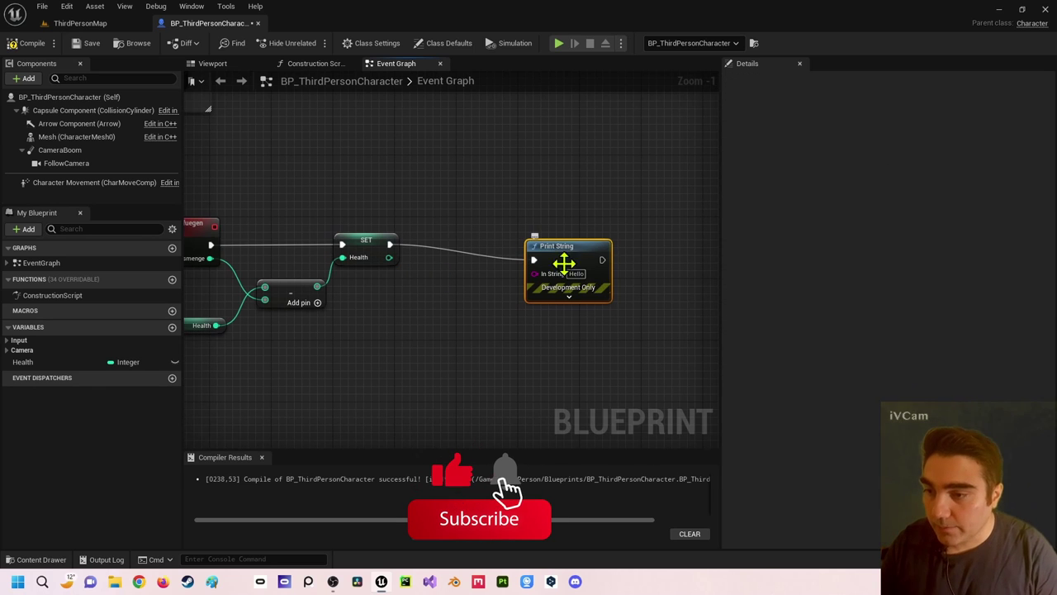
drag(564, 262, 580, 247)
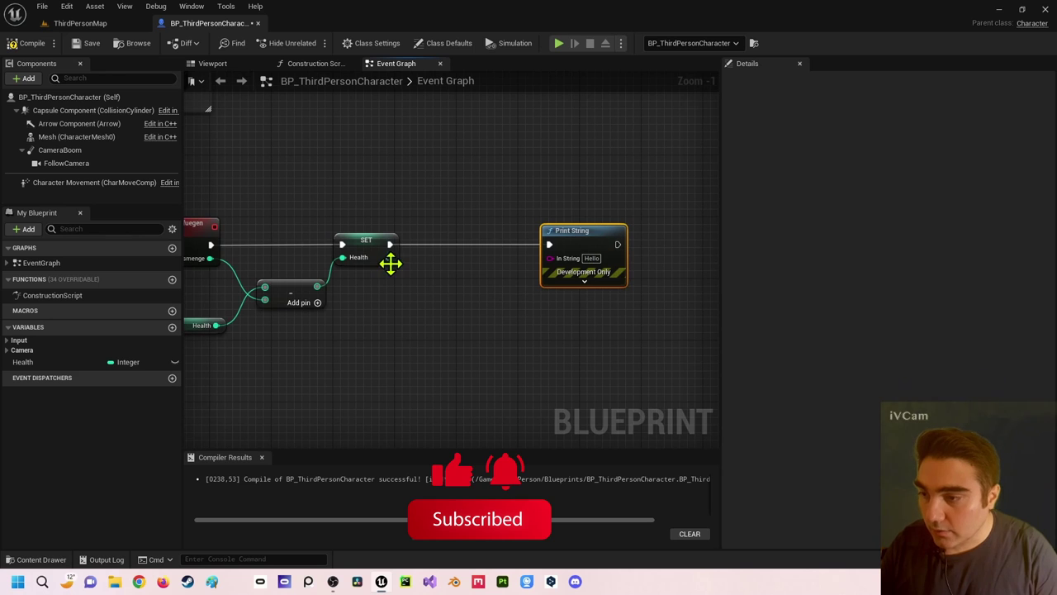
drag(389, 257, 551, 258)
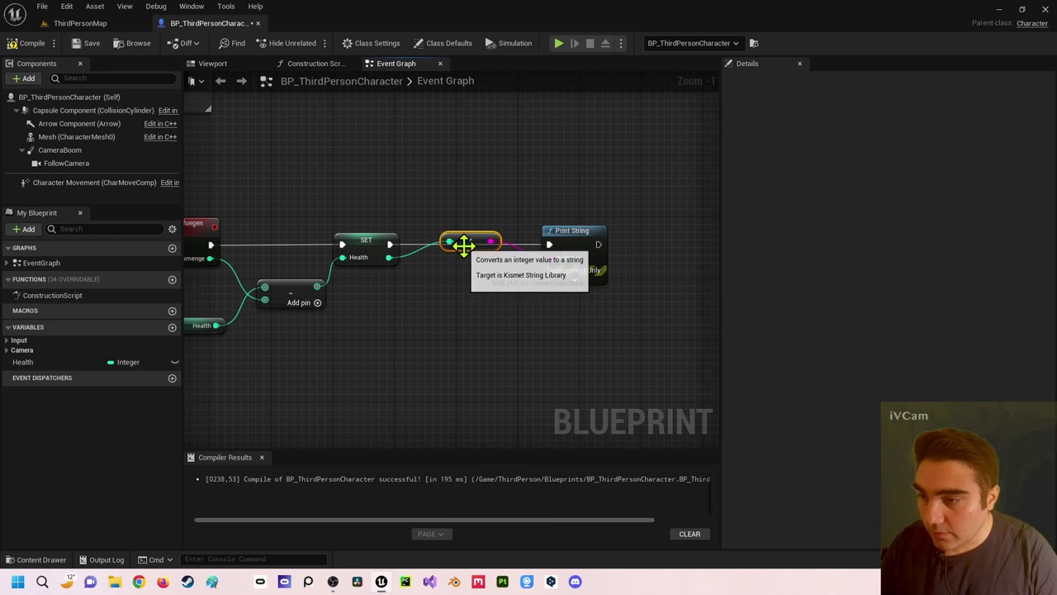
Compile the character Blueprint and return to the ThirdPersonMap level
right_drag(233, 259, 405, 238)
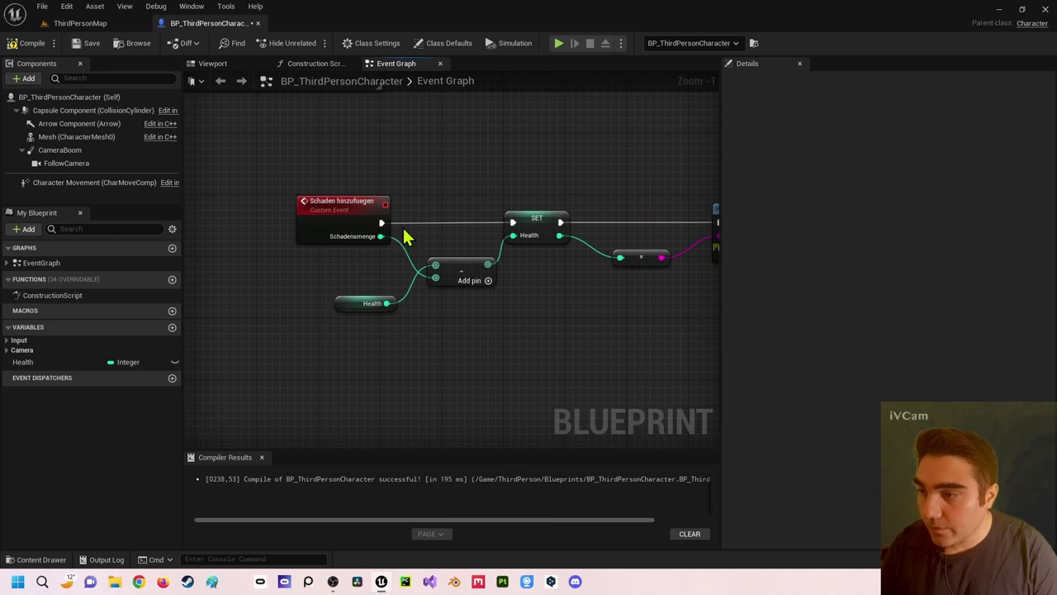
click(29, 43)
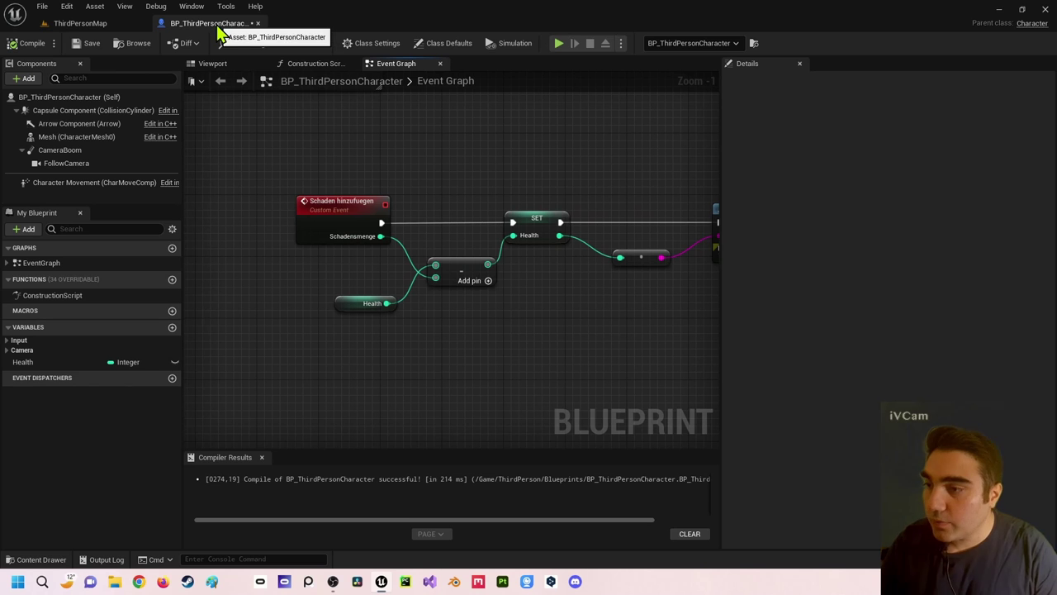
click(91, 23)
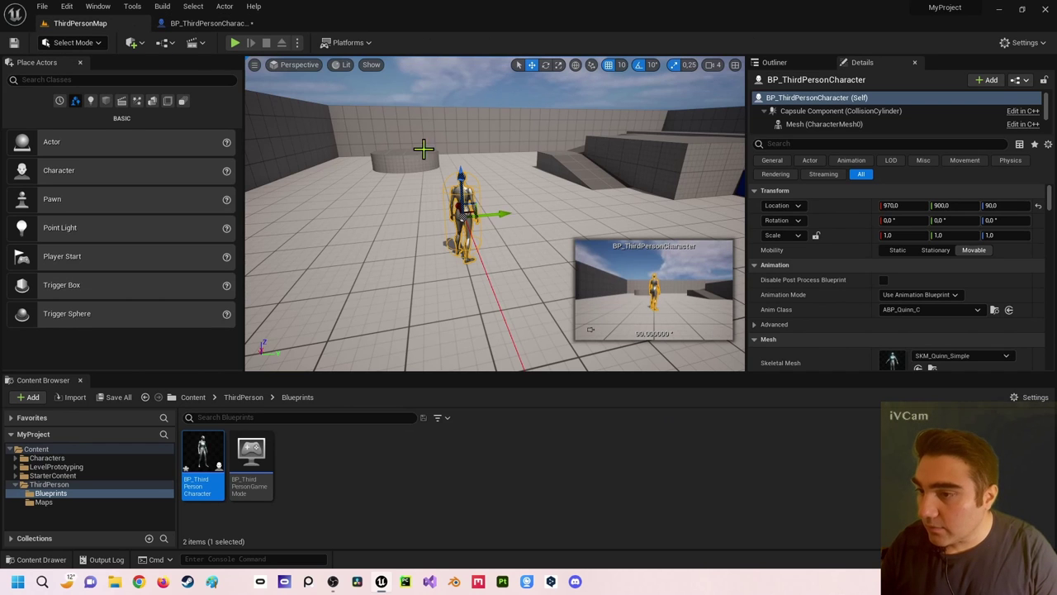
Place a Cube from the basic Shapes into the level near the character
right_drag(423, 149, 429, 174)
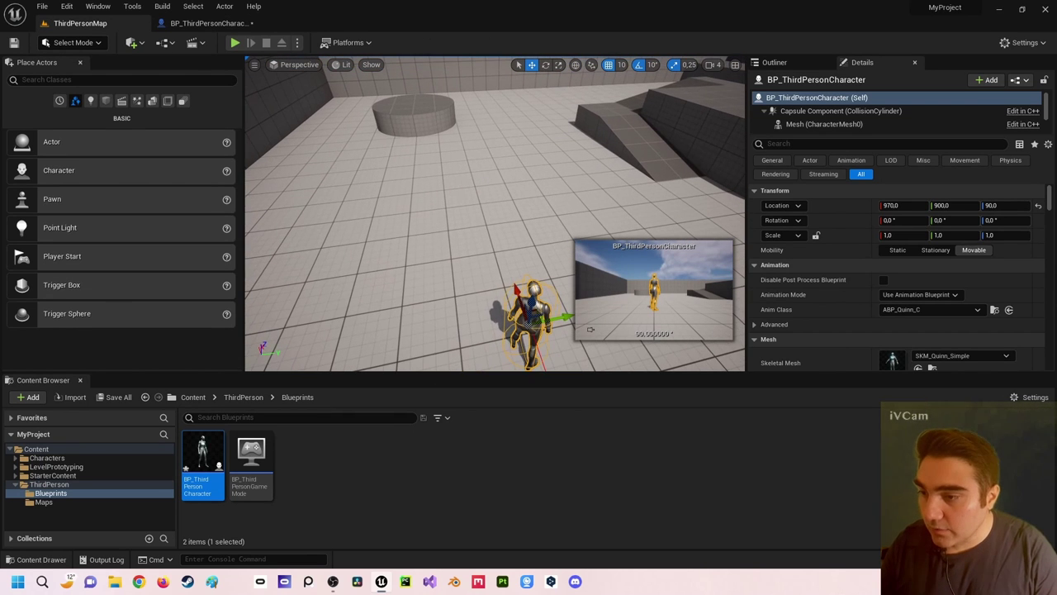
click(105, 101)
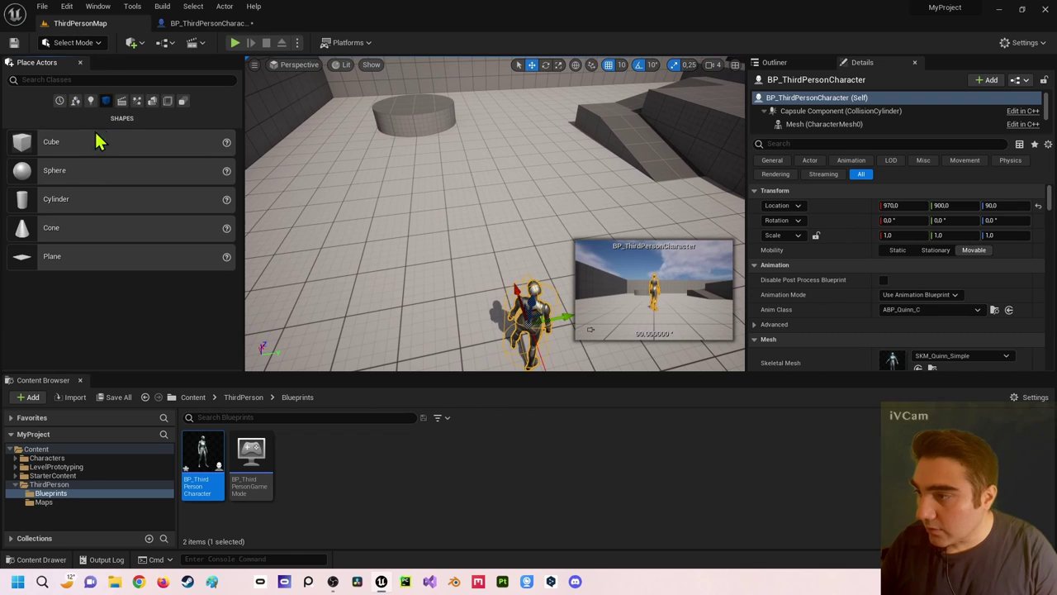
drag(314, 157, 490, 178)
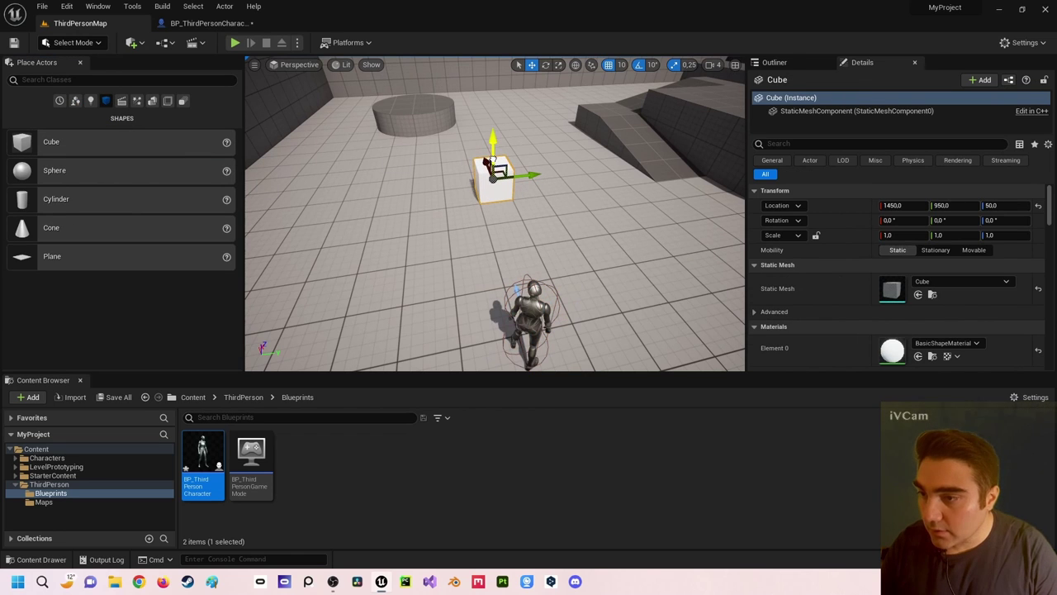
Search 'trigg' and drop a Trigger Box onto the cube
click(80, 80)
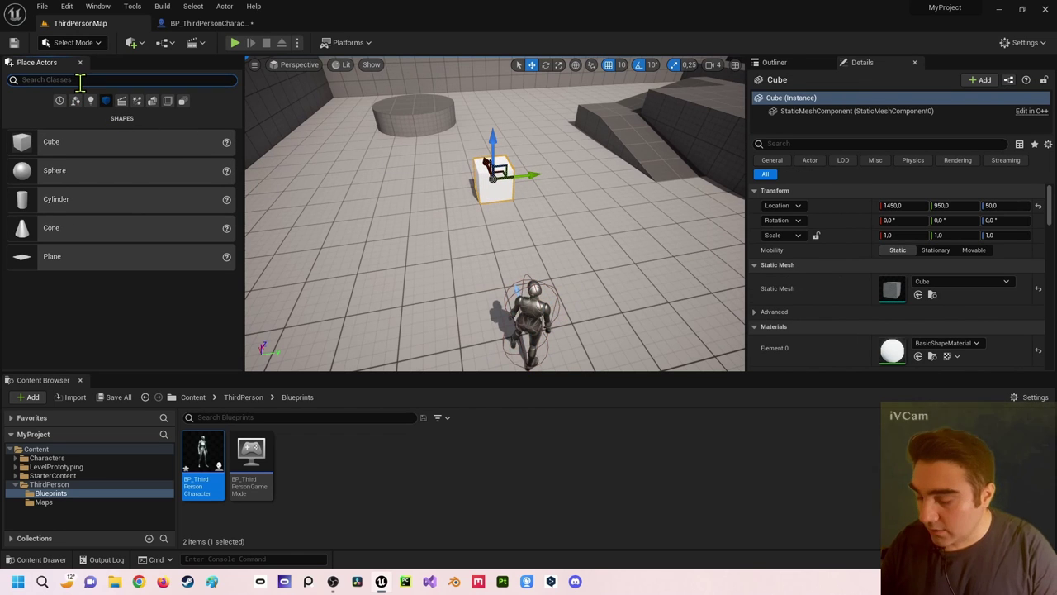
text(trigg)
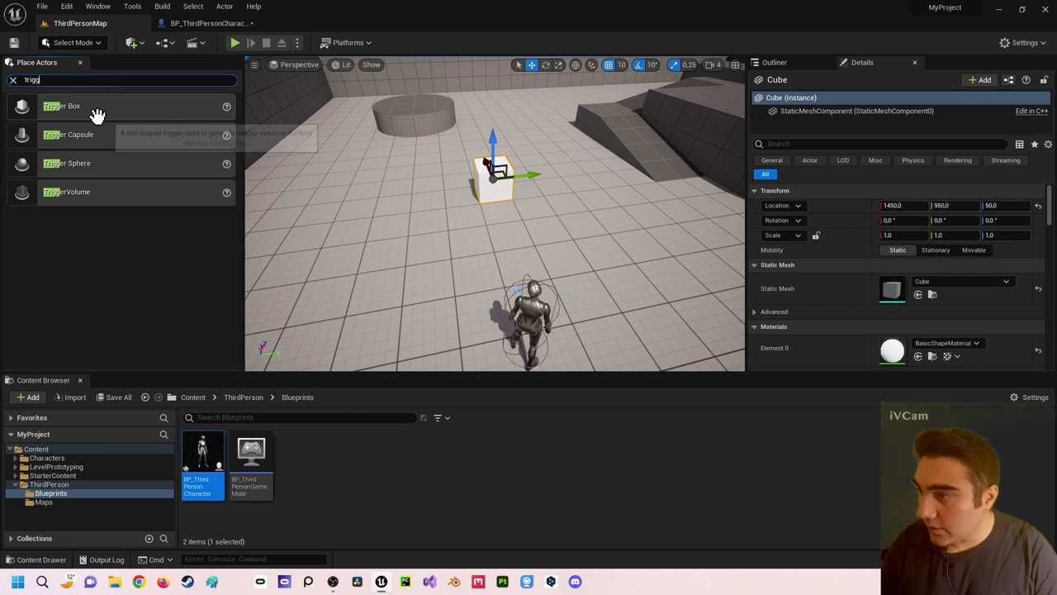
drag(94, 111, 338, 142)
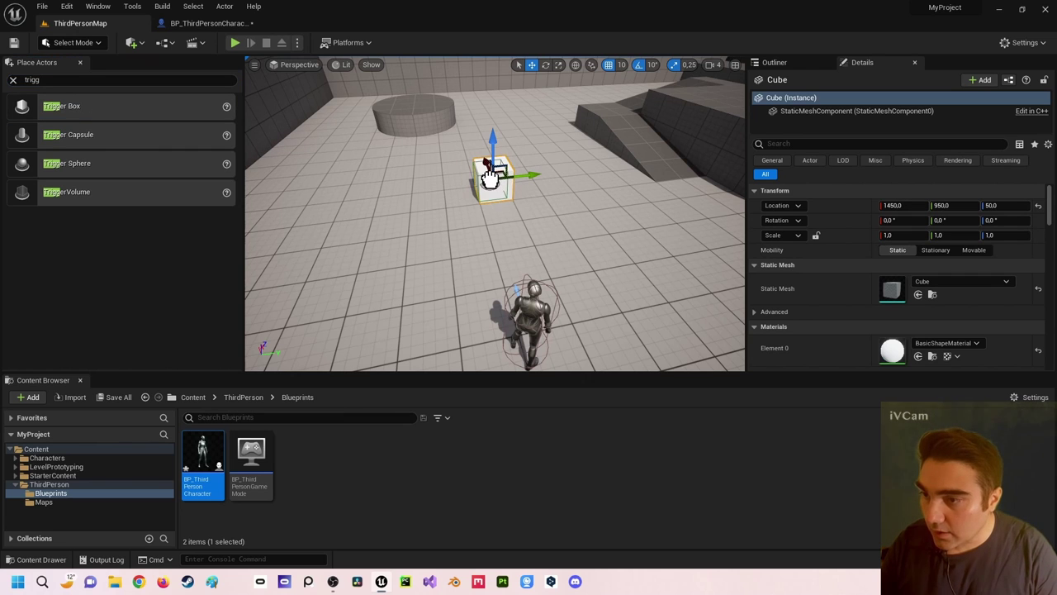
drag(490, 176, 491, 180)
Center the TriggerBox on the Cube by attaching, resetting its location, then detaching it
click(789, 64)
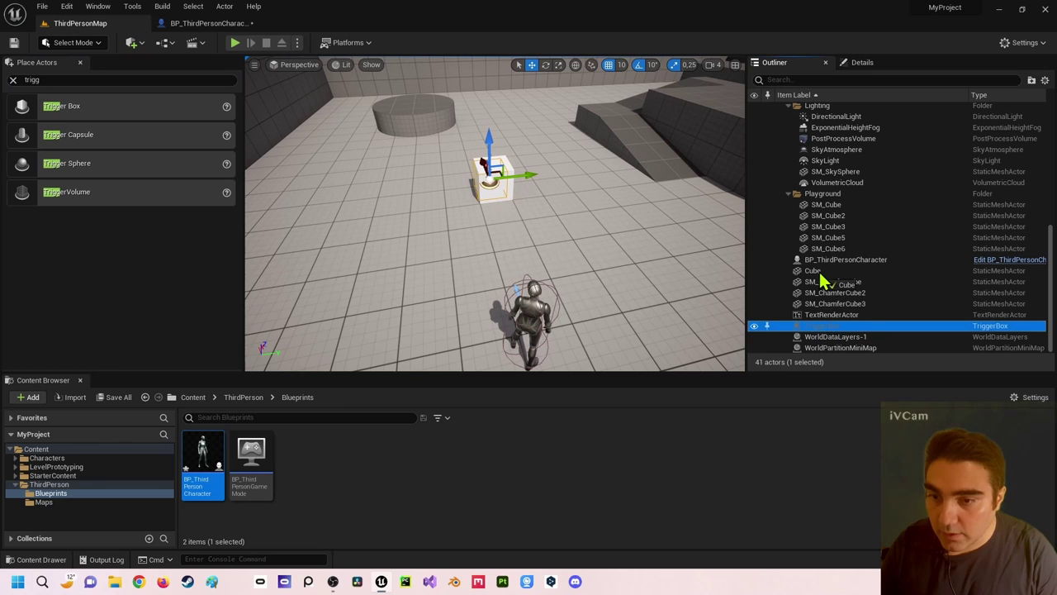
drag(834, 329, 818, 270)
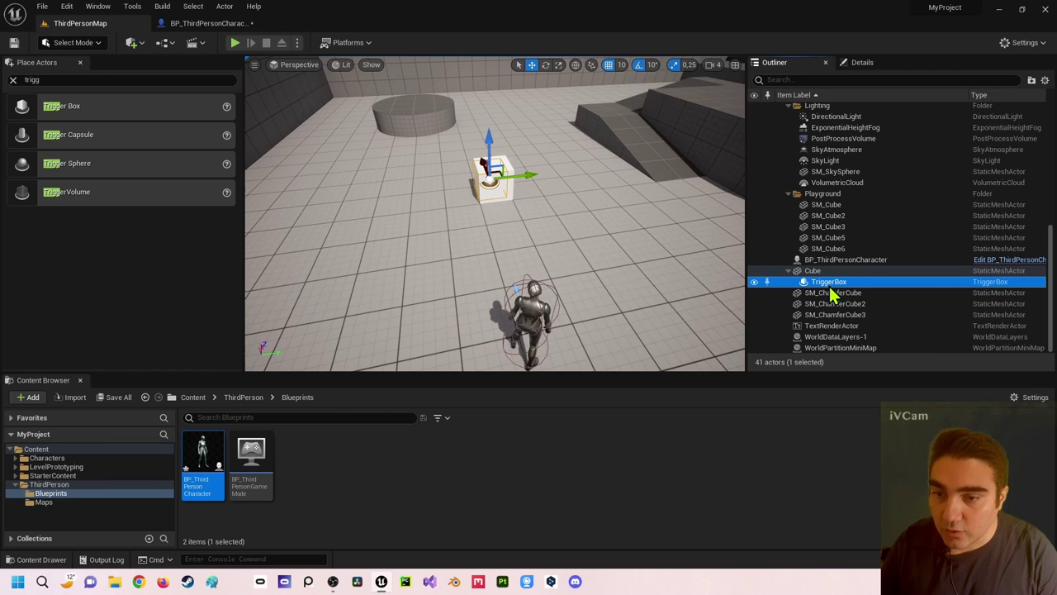
click(904, 65)
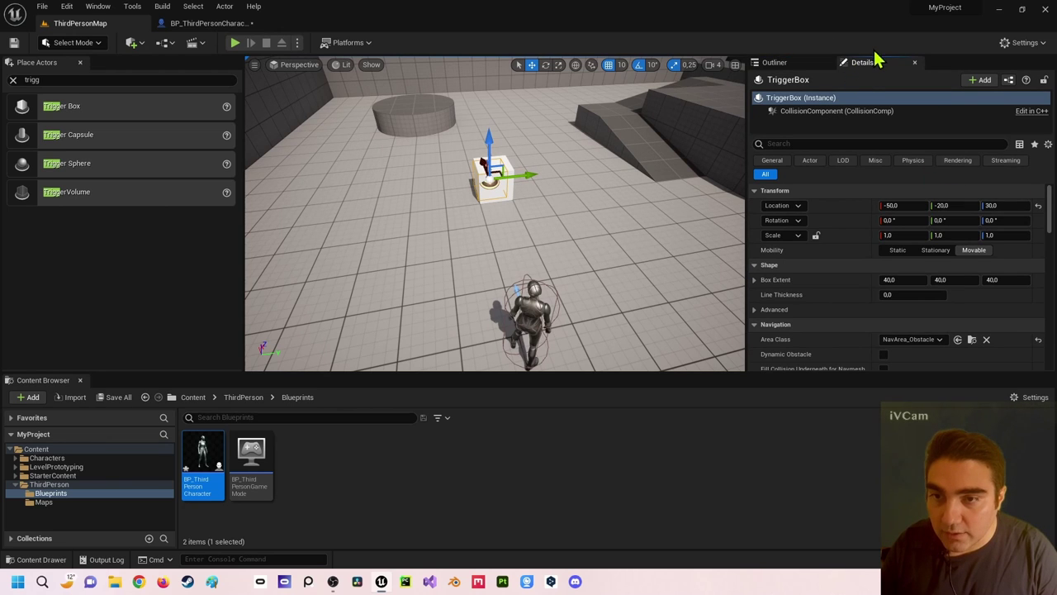
click(1038, 207)
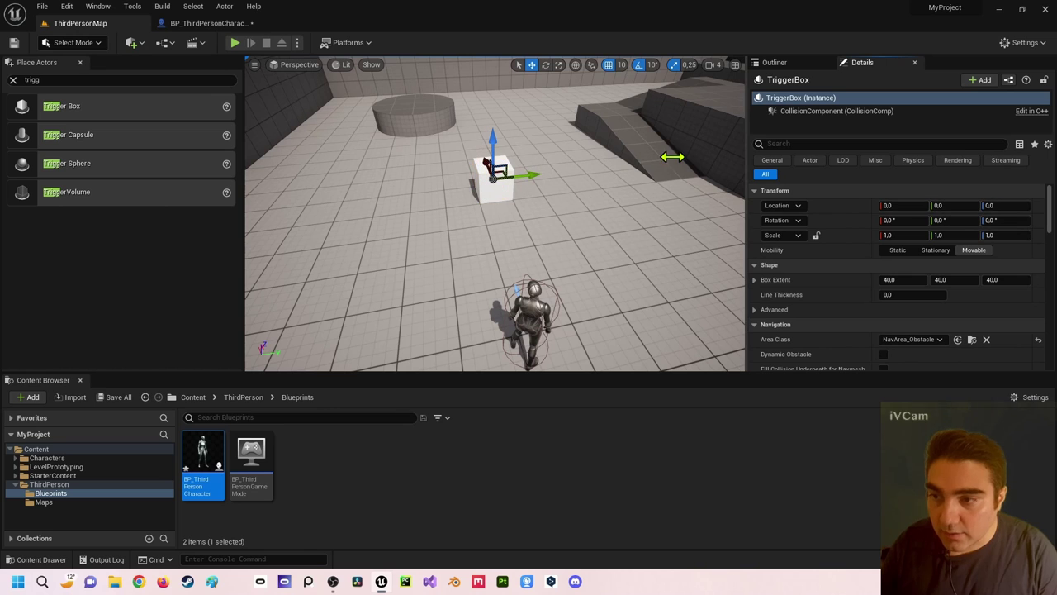
click(814, 63)
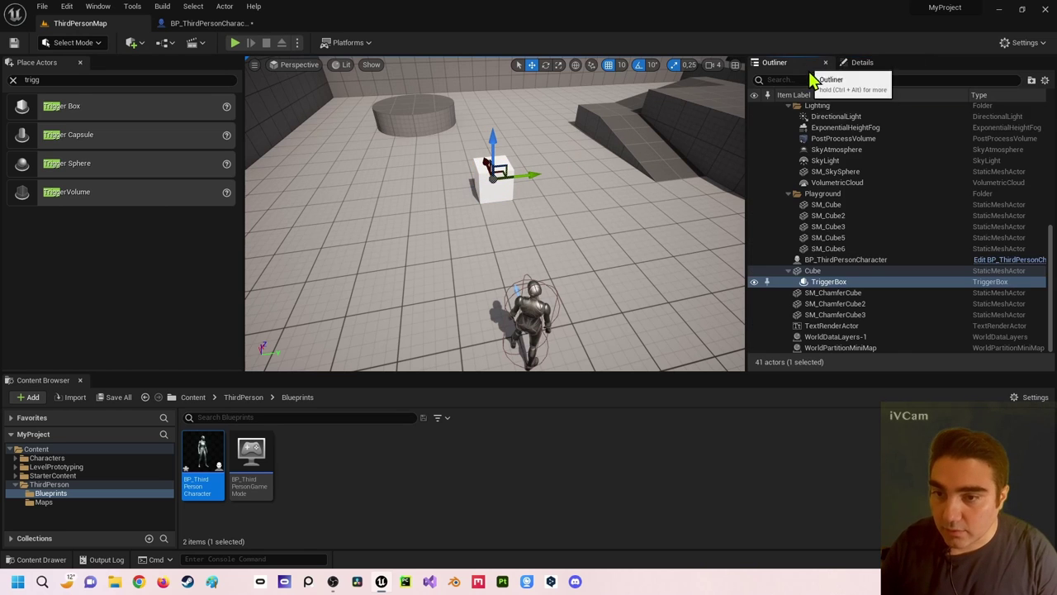
drag(818, 282, 826, 271)
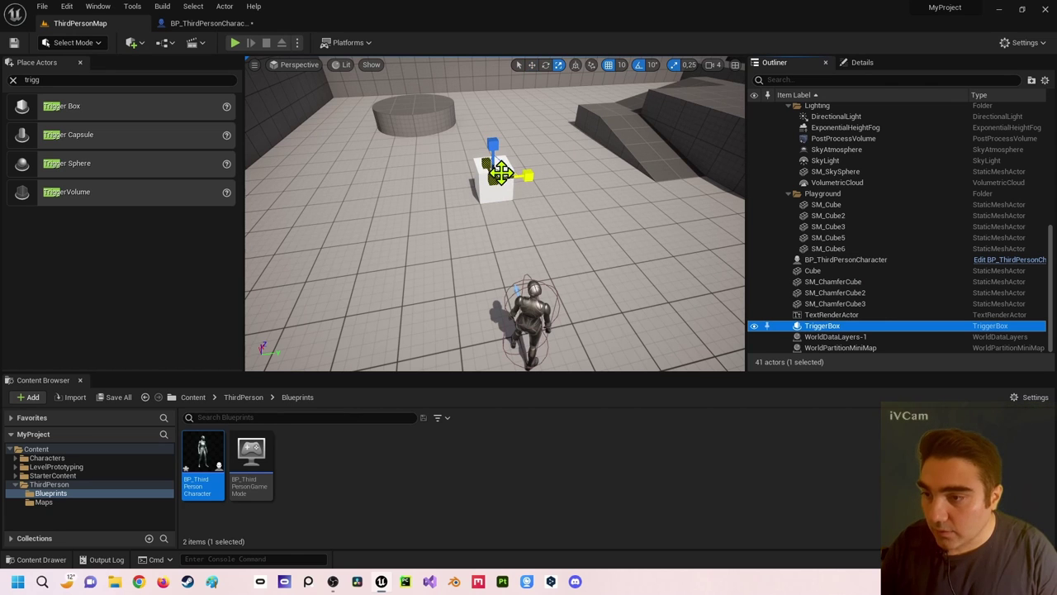
Select the Cube and TriggerBox together and open the Blueprint creation options
click(500, 172)
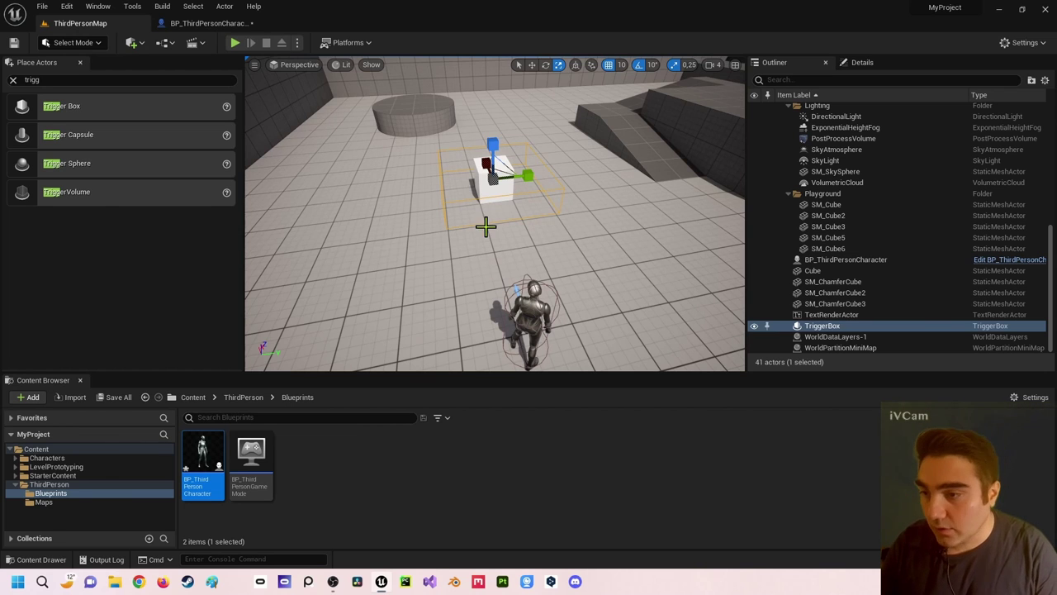
click(469, 189)
click(465, 195)
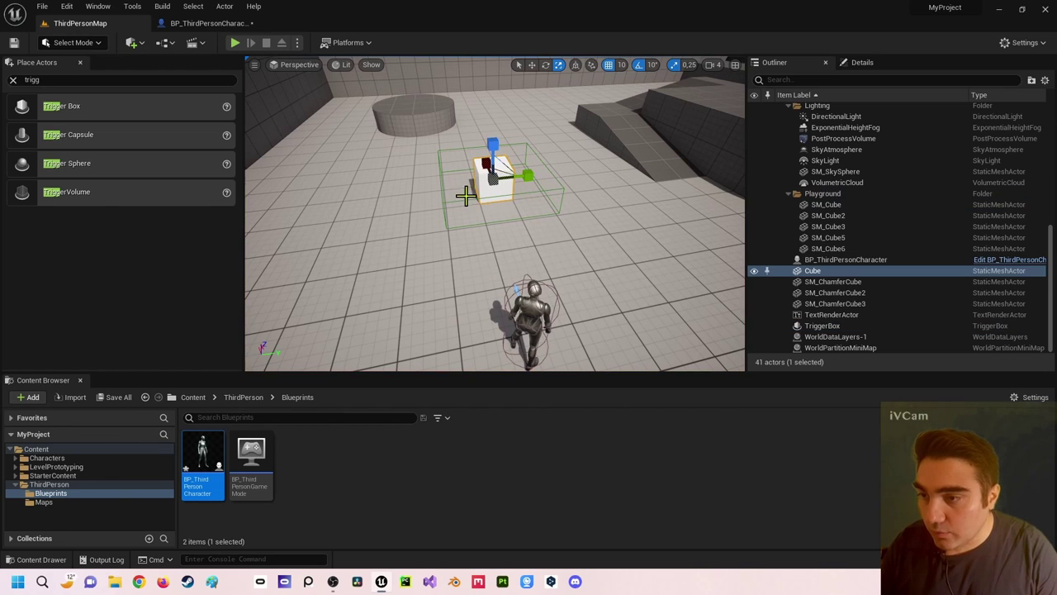
click(449, 202)
click(462, 189)
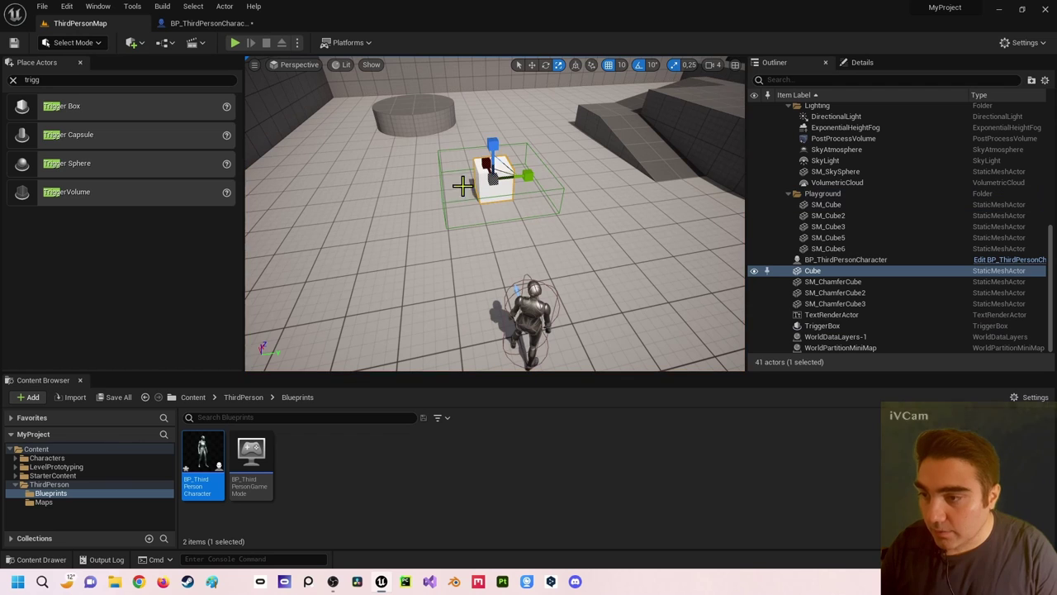
ctrl+click(442, 194)
click(485, 198)
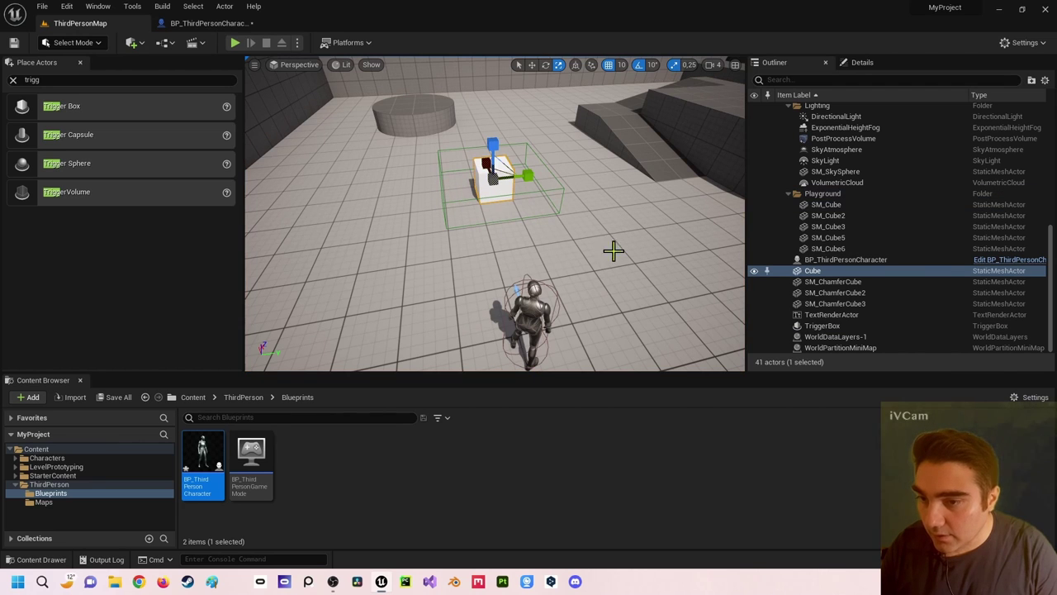
shift+click(829, 327)
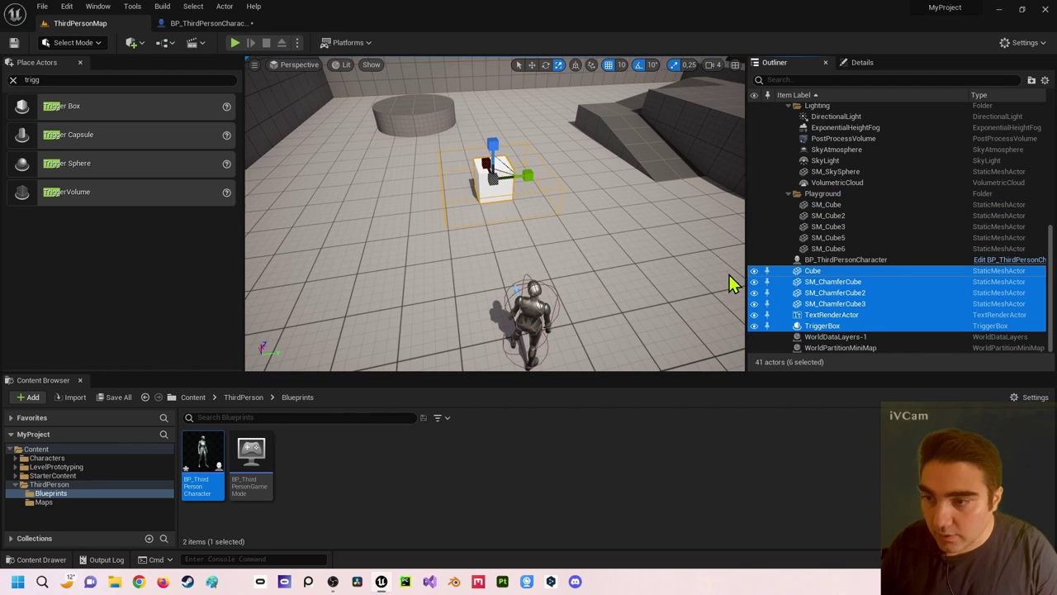
click(829, 273)
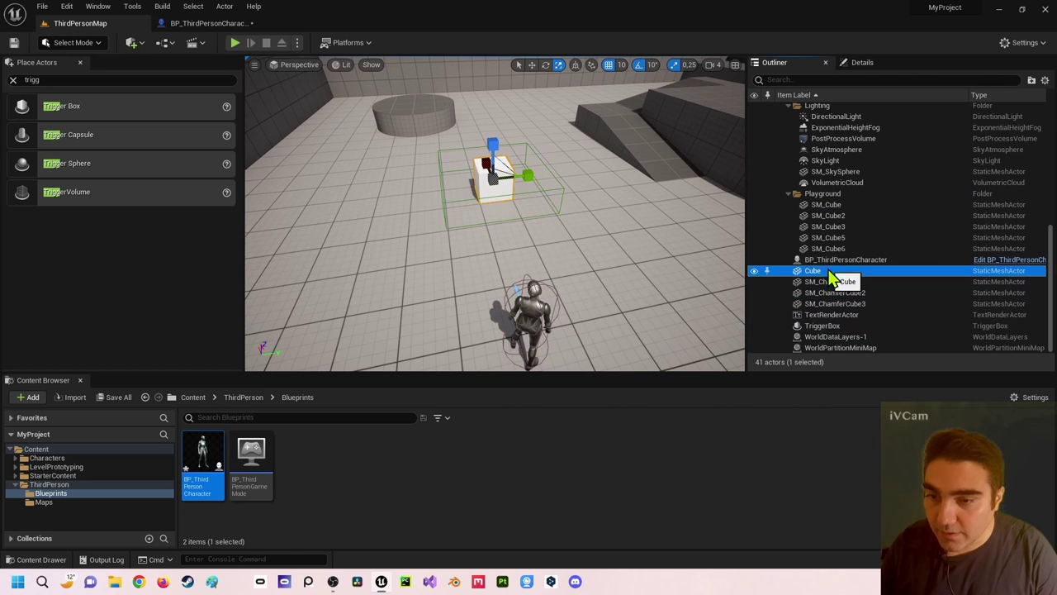
ctrl+click(841, 327)
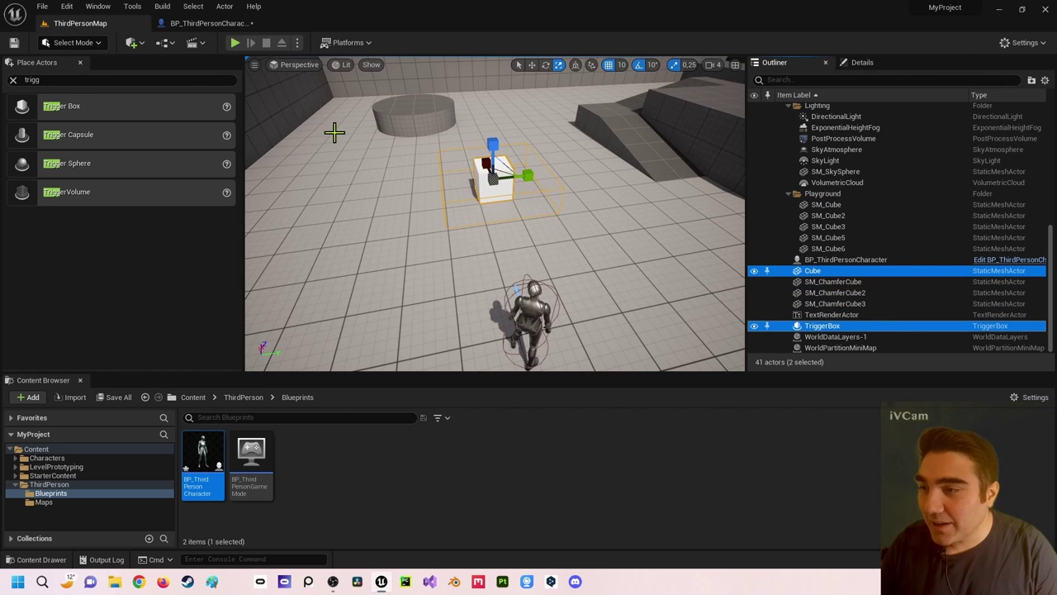
click(169, 43)
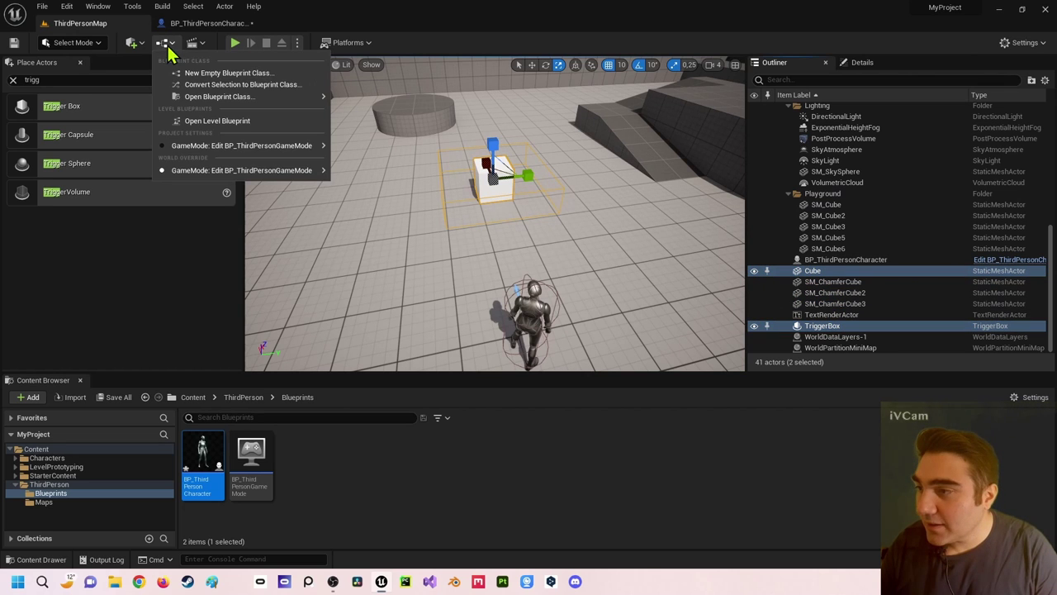
Convert the selection to a Blueprint class named BP_Feuer using Harvest Components
click(195, 85)
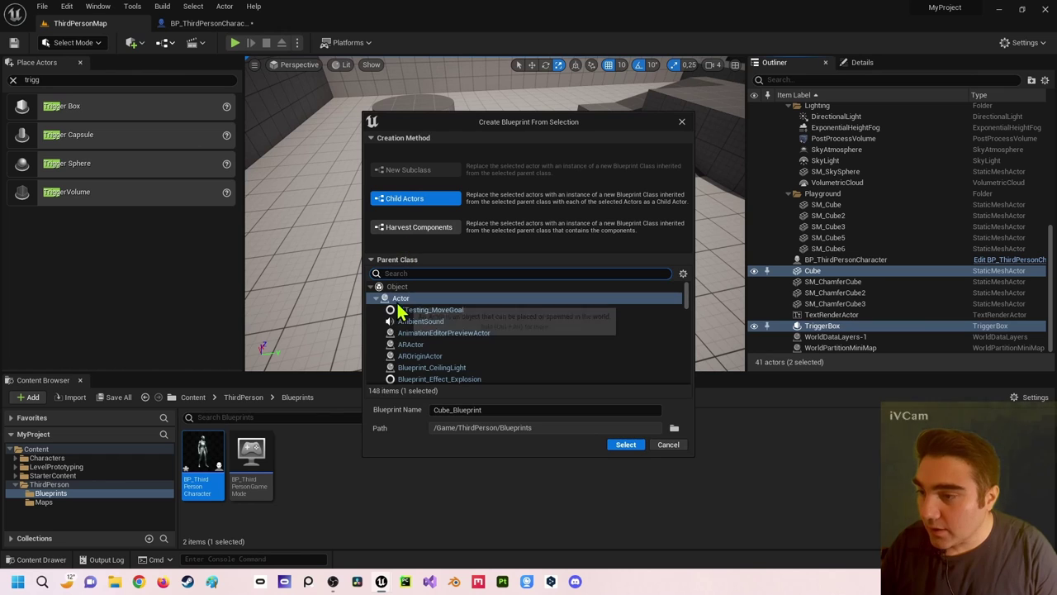
click(407, 232)
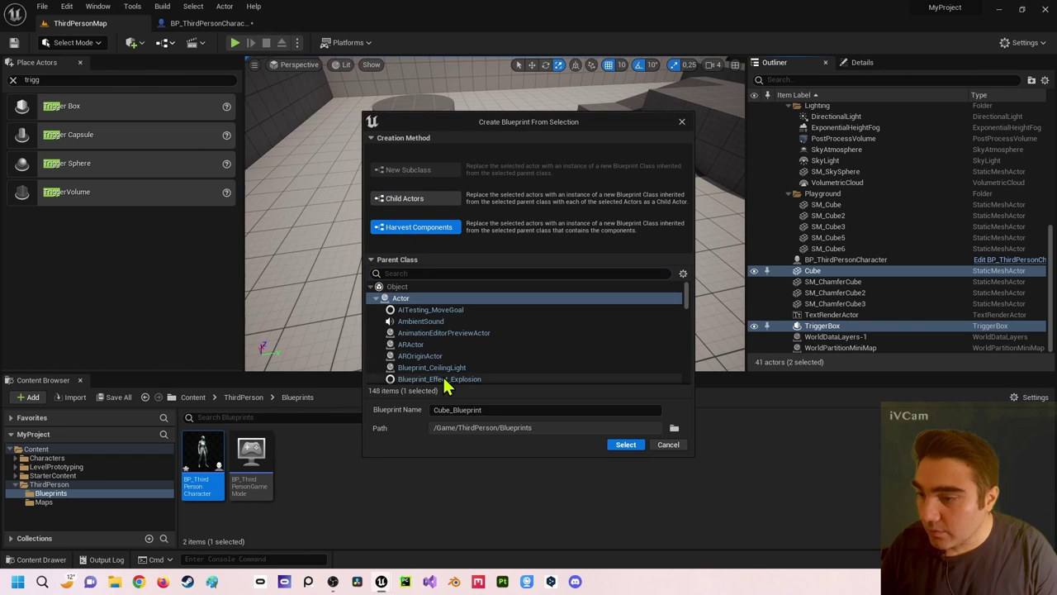
text(B)
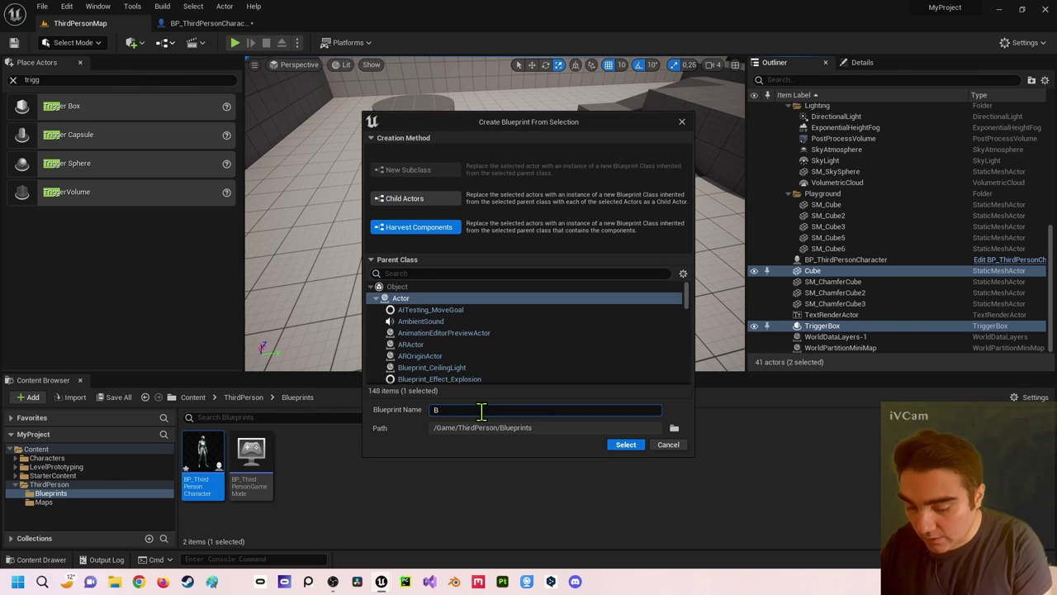
text(P_Feuer)
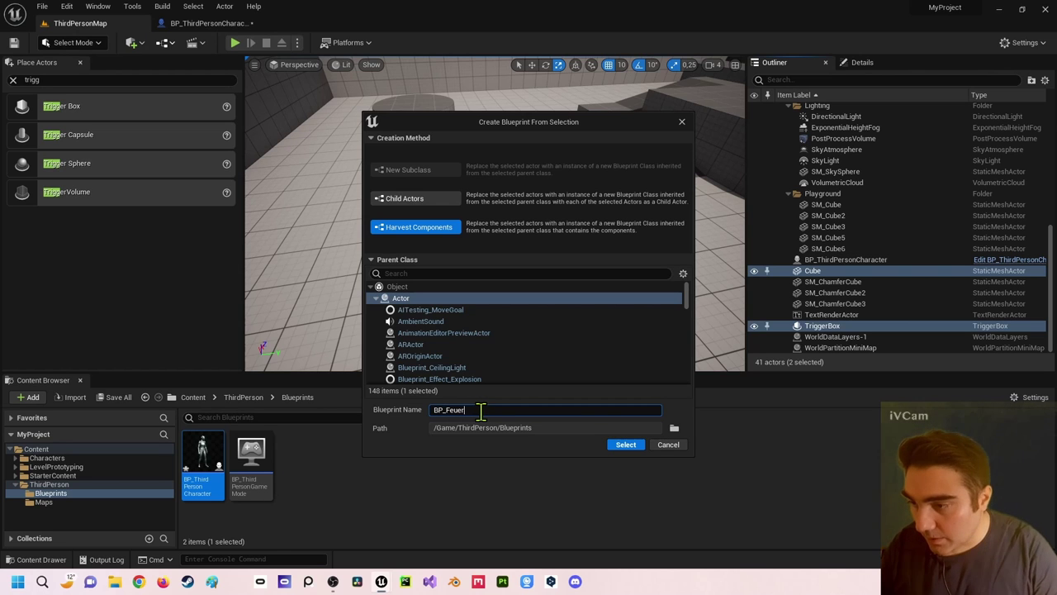
click(627, 446)
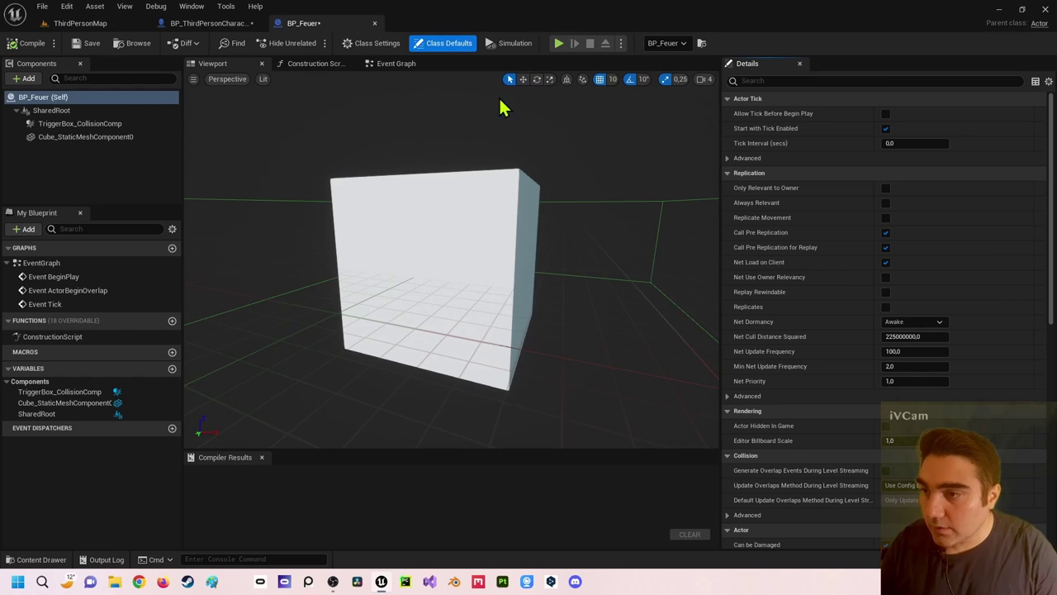
Compile and save BP_Feuer, then select its trigger box component
click(26, 42)
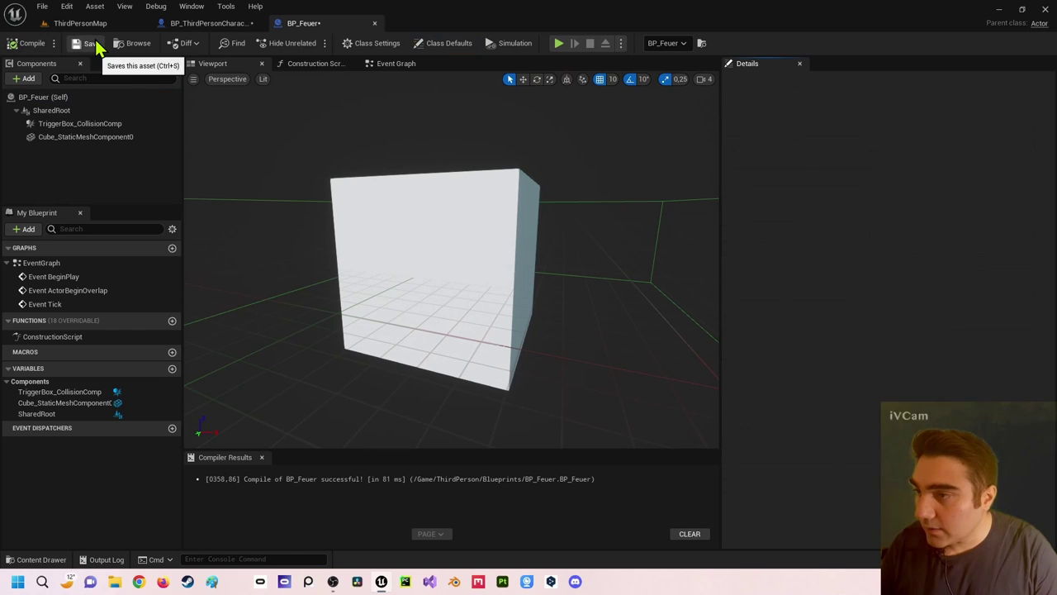
click(85, 42)
scroll(364, 248, down, 5)
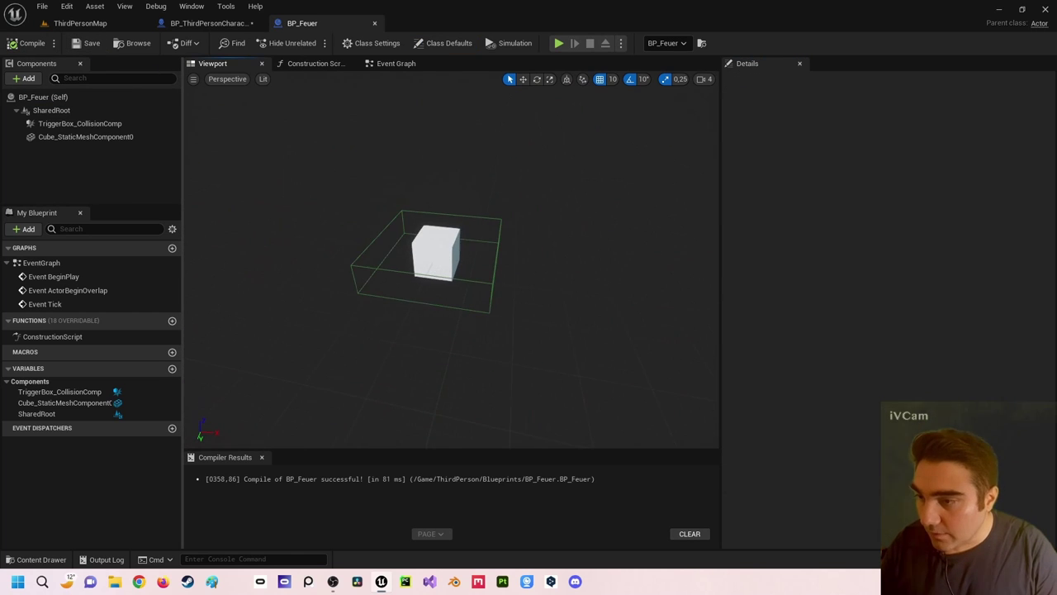
click(374, 248)
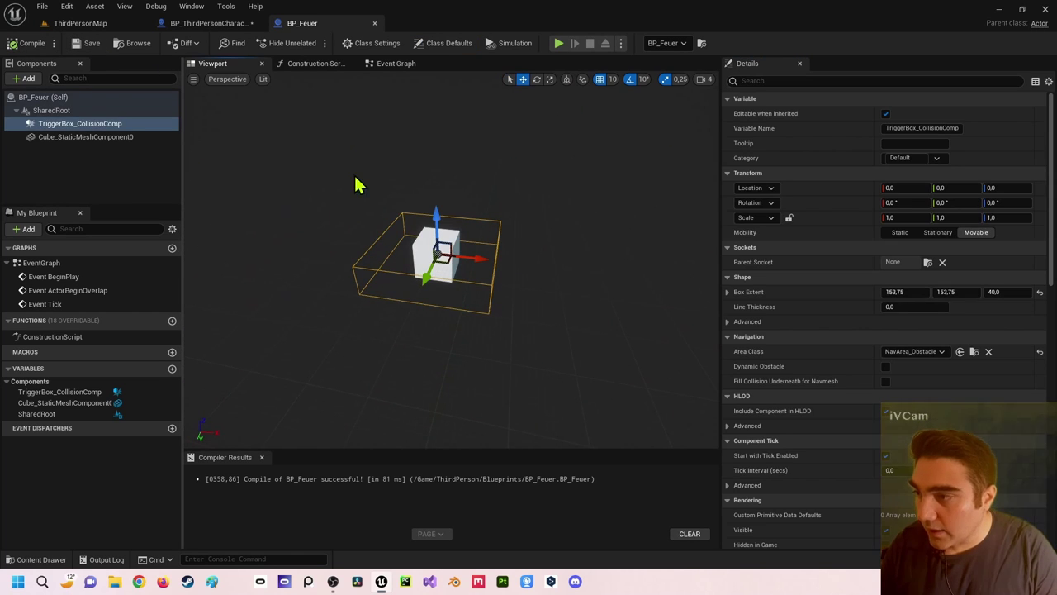
Delete the three default event nodes from BP_Feuer's Event Graph
click(396, 64)
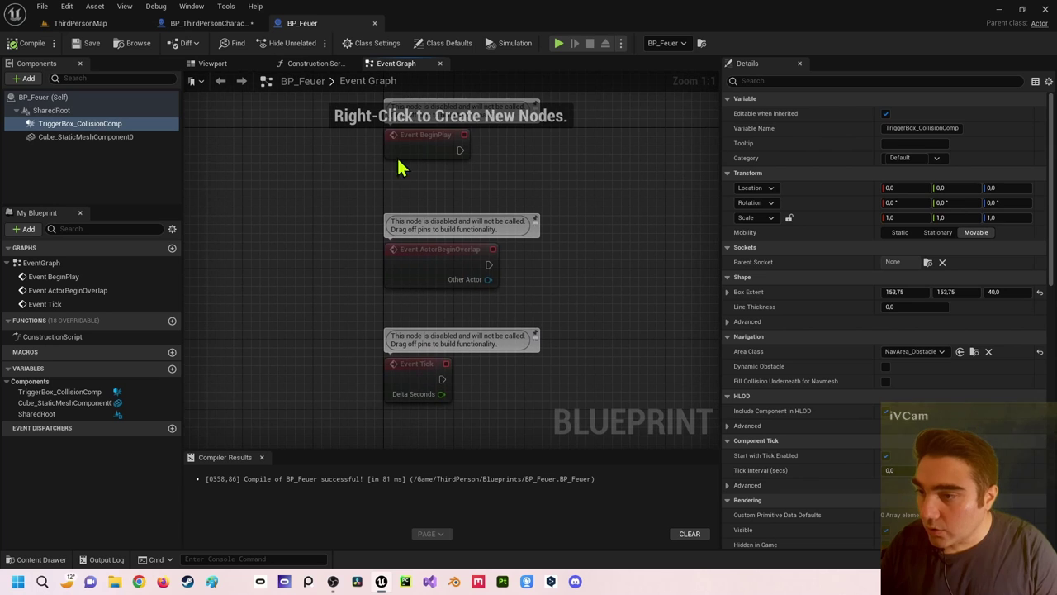
drag(323, 125, 479, 363)
key(Delete)
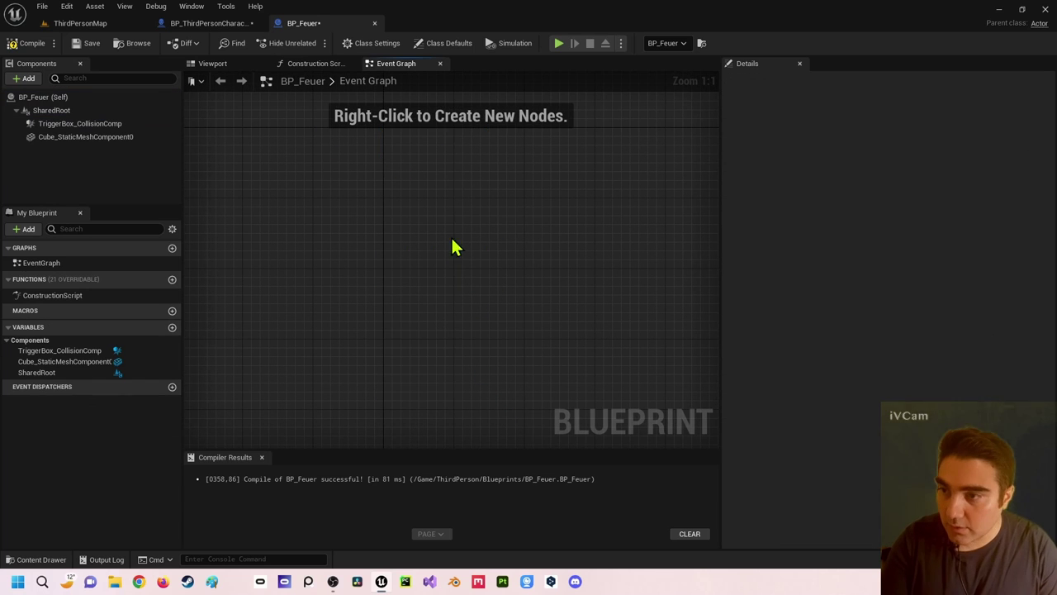
Add an On Component Begin Overlap event for TriggerBox_CollisionComp in BP_Feuer
right_click(345, 200)
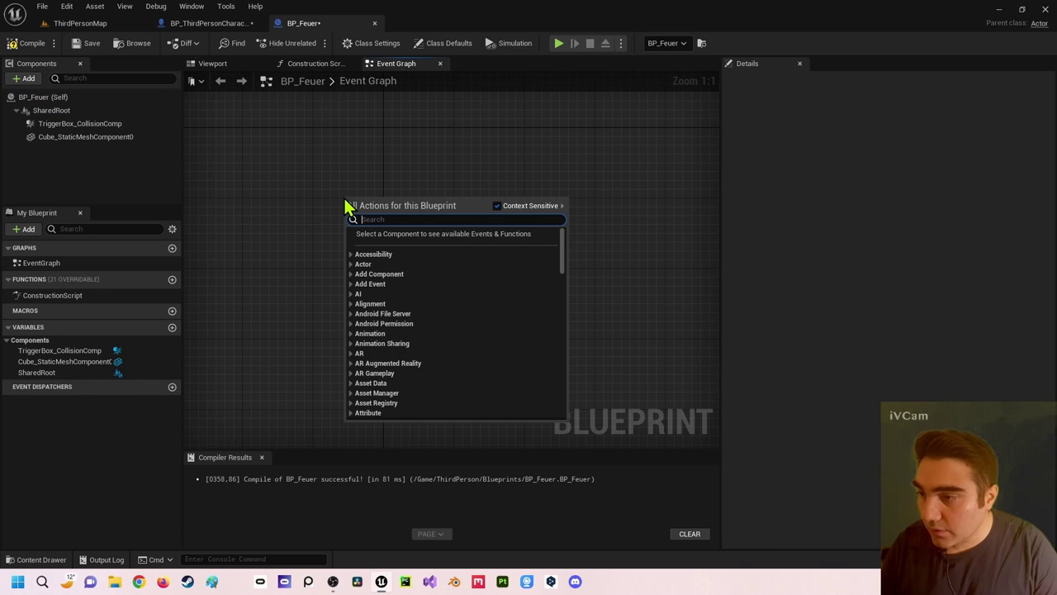
click(281, 162)
click(76, 124)
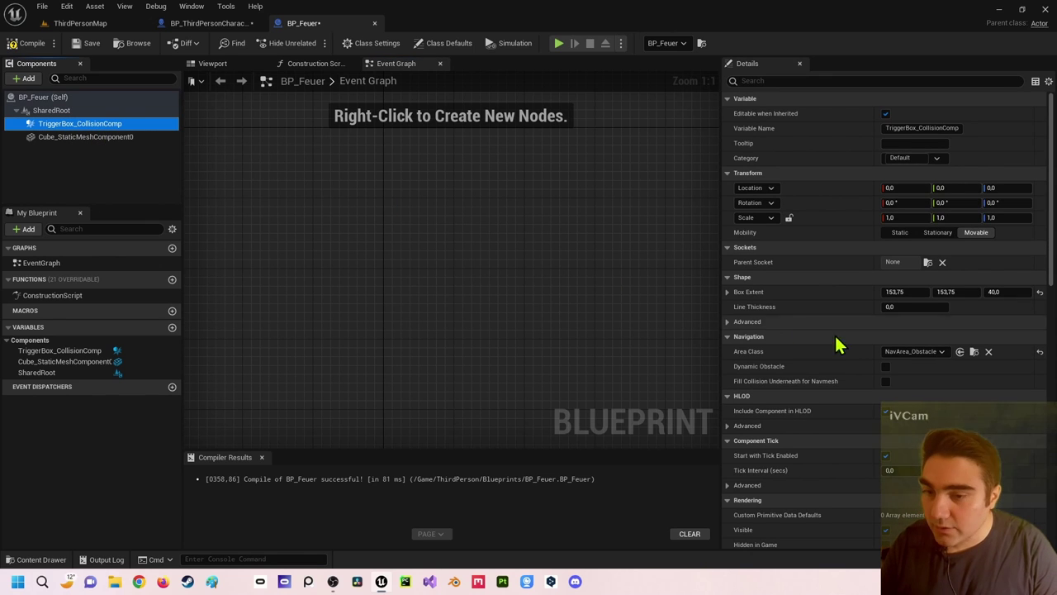
scroll(853, 357, down, 5)
scroll(854, 358, down, 3)
scroll(854, 357, down, 3)
scroll(851, 358, down, 2)
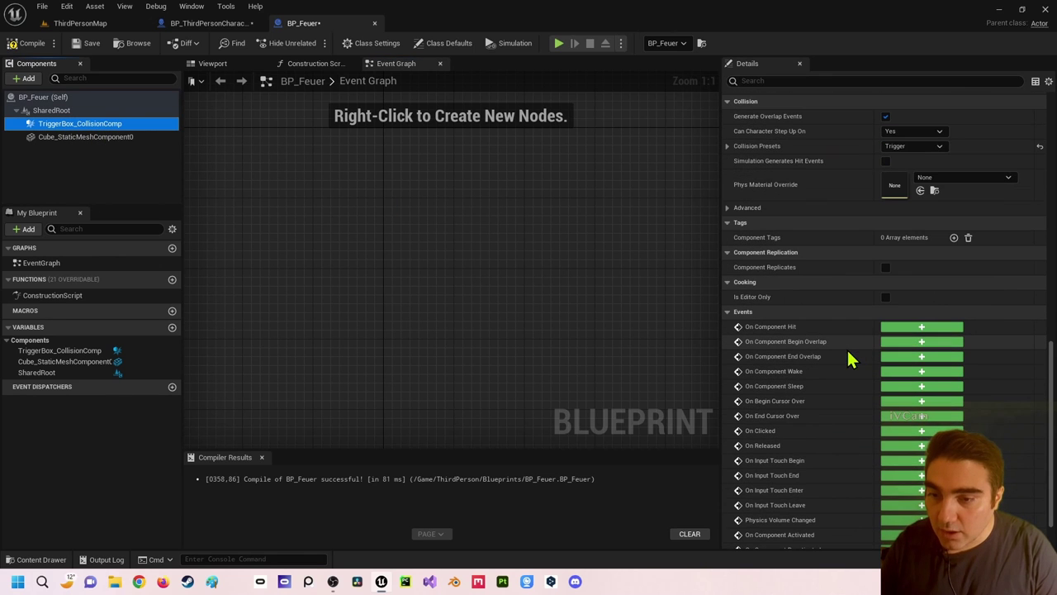
click(922, 341)
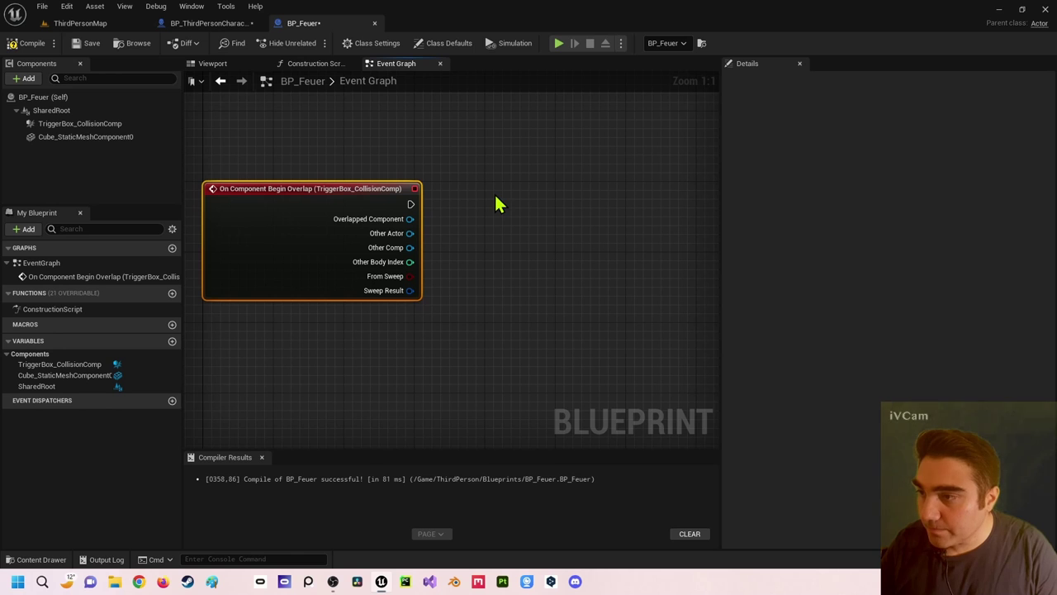
click(212, 25)
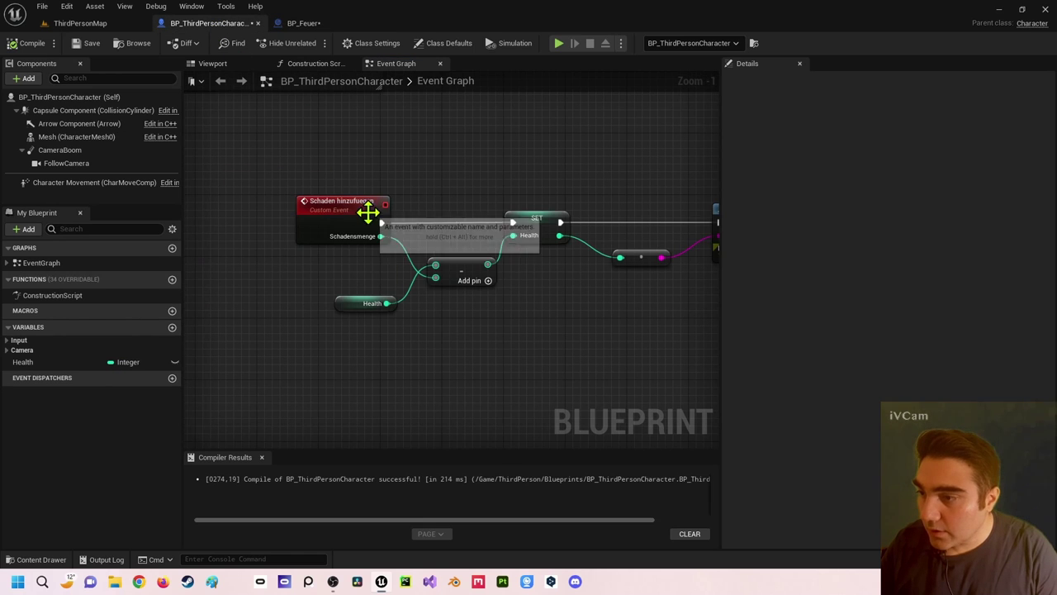
In BP_Feuer, add a Schaden Hinzufuegen call wired from the overlap event's exec
click(304, 23)
right_click(526, 196)
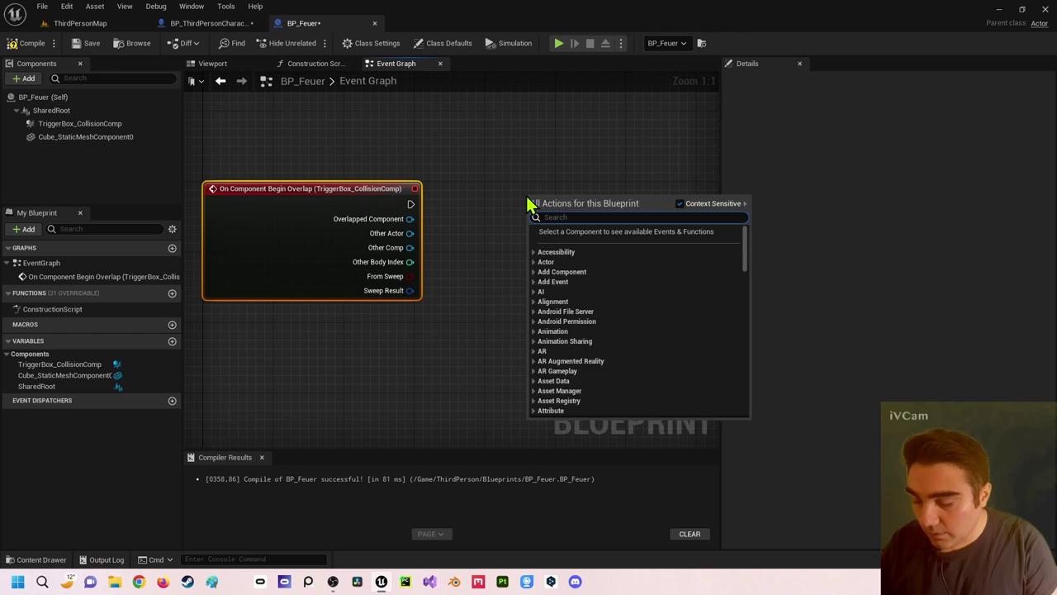
text(schaden)
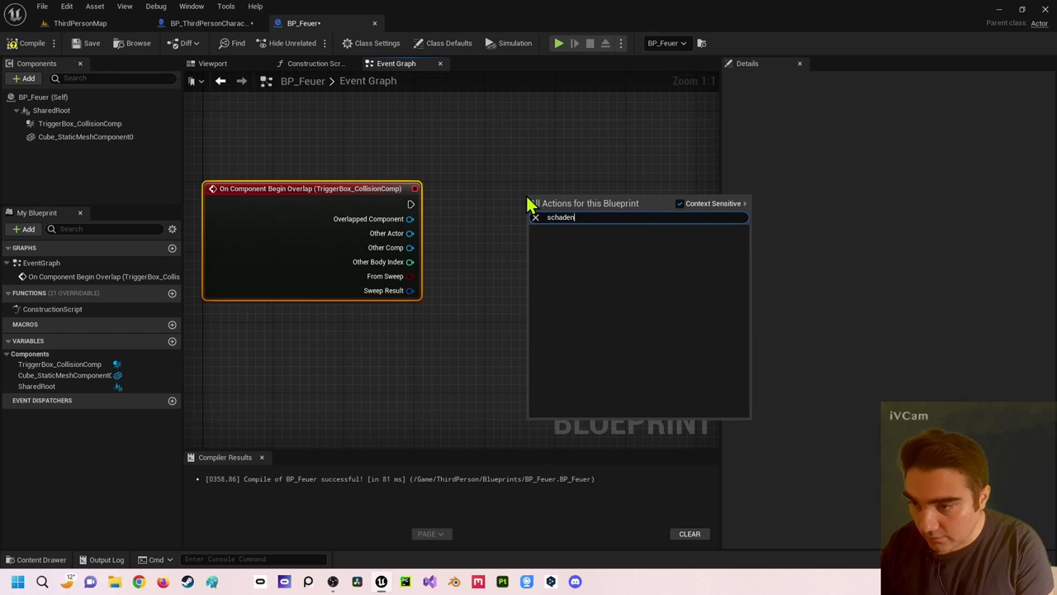
text( hinz)
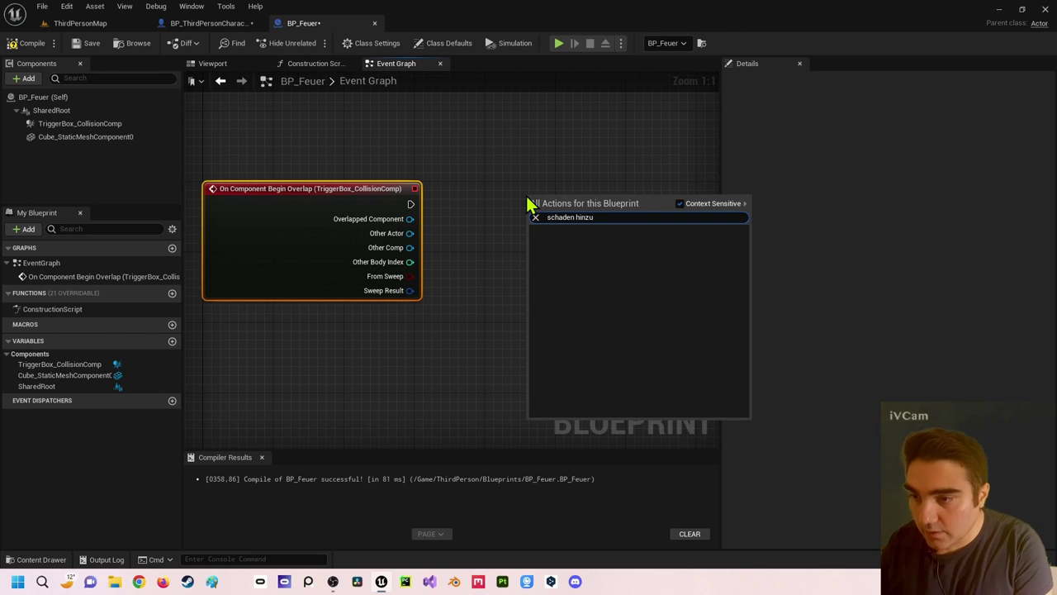
text(u)
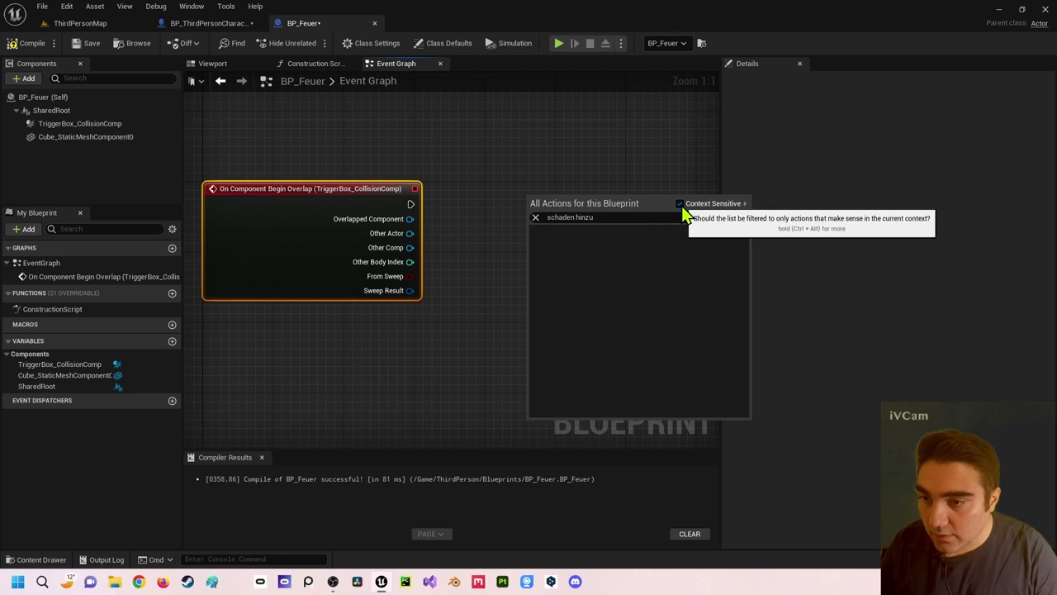
click(680, 204)
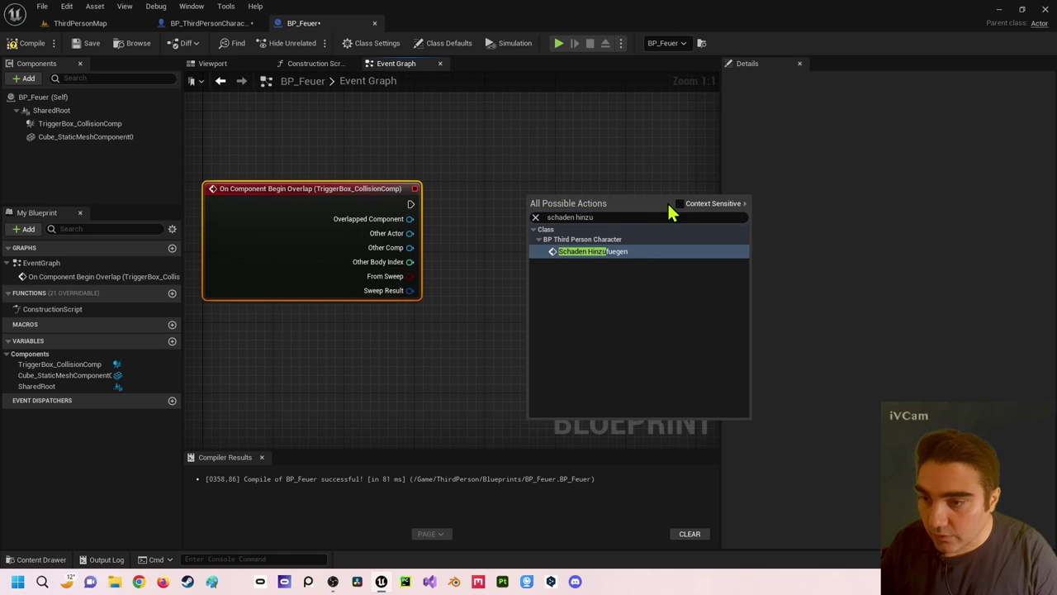
click(636, 261)
drag(616, 229, 634, 188)
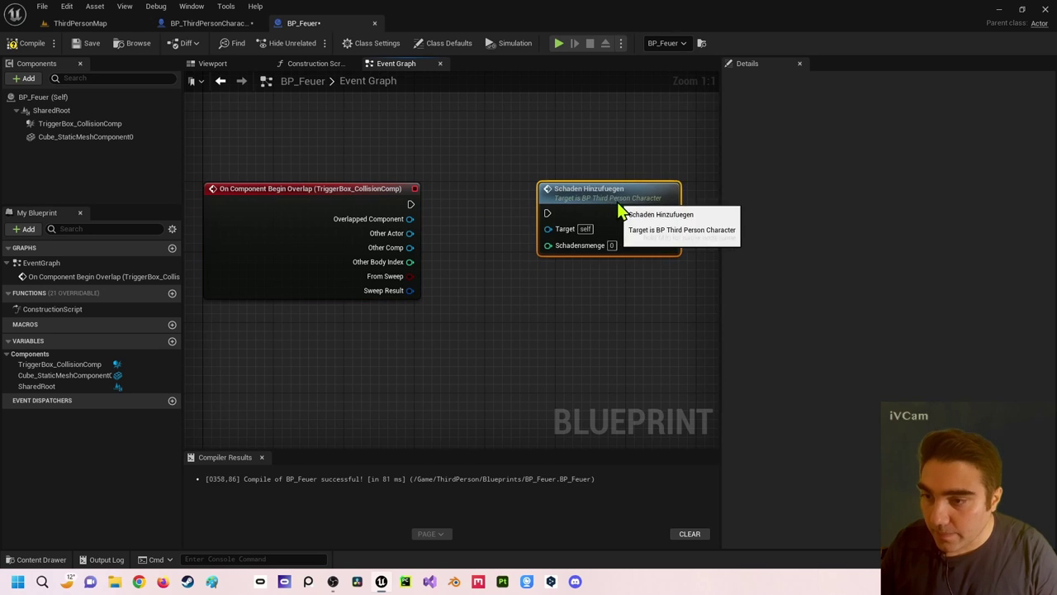
drag(410, 204, 658, 196)
Compile BP_Feuer, which fails on the unconnected Target, and tidy the node layout
right_drag(590, 290, 467, 277)
text(10)
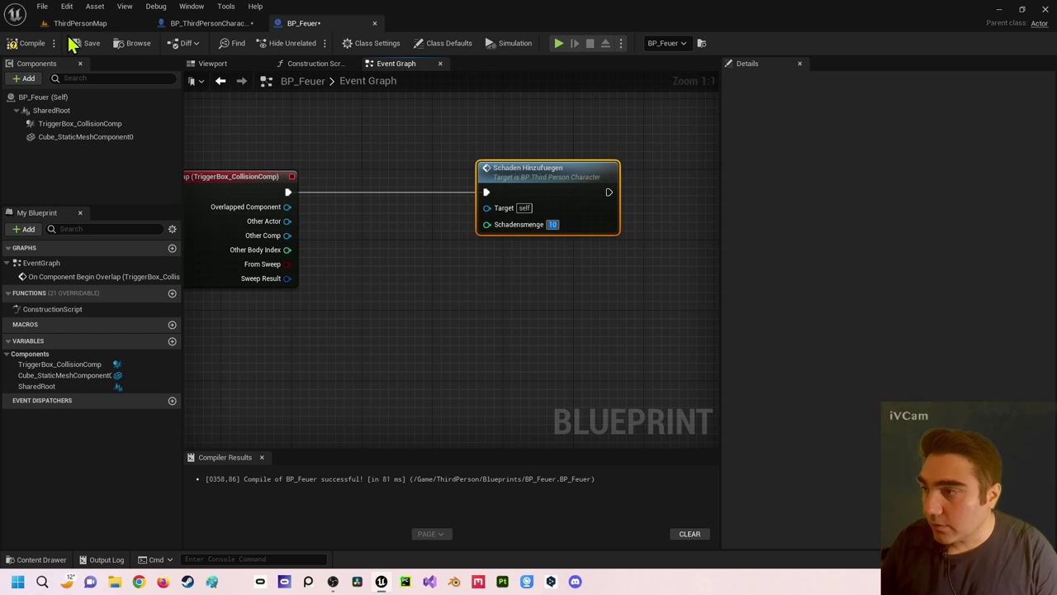
click(33, 43)
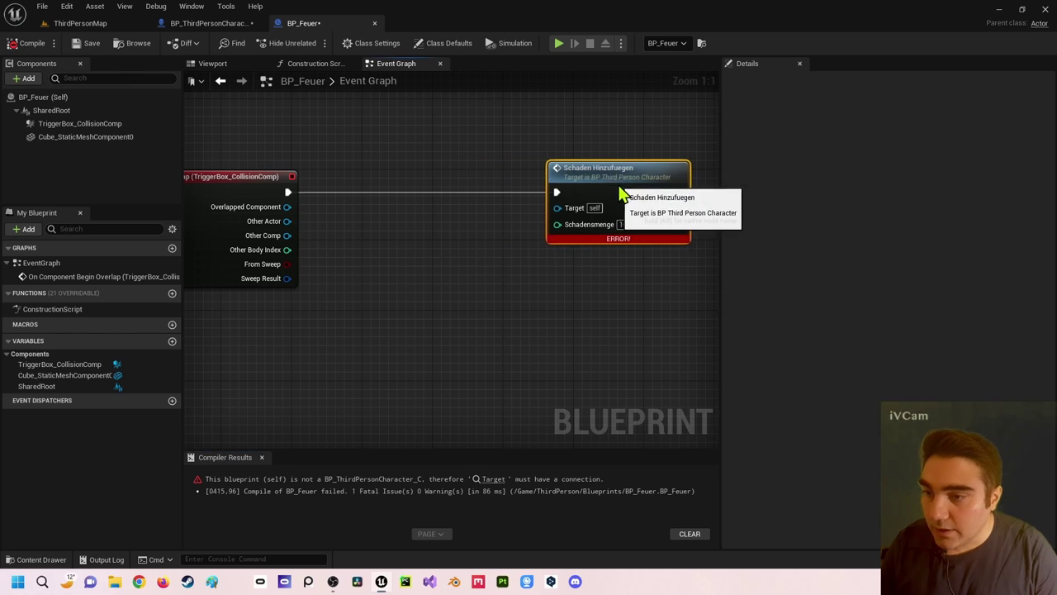
drag(538, 178, 638, 176)
click(521, 233)
right_drag(521, 233, 536, 210)
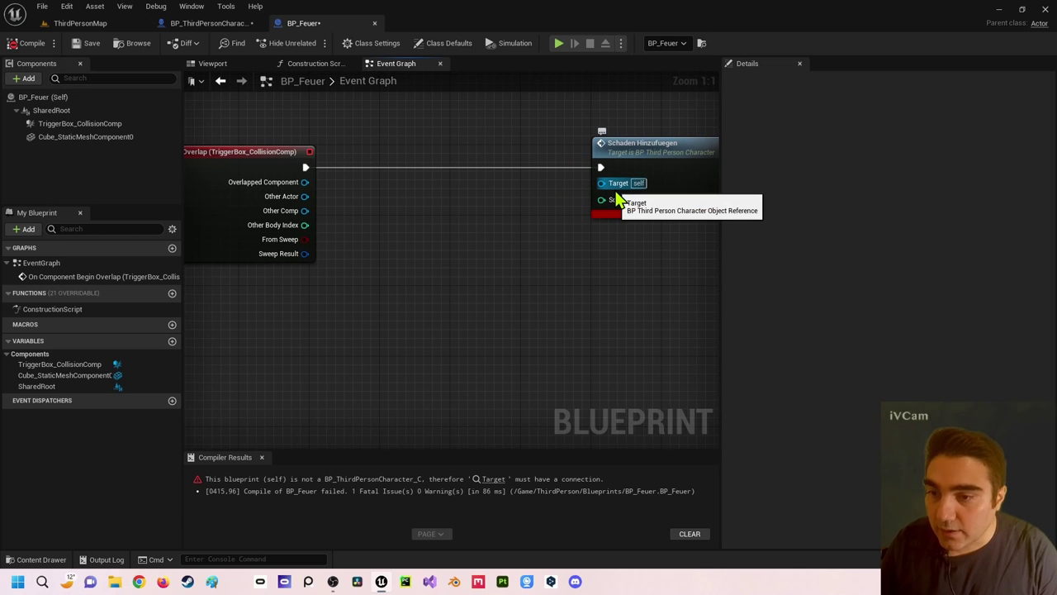
Add a Cast To BP_ThirdPersonCharacter node between the overlap event and Schaden Hinzufuegen
right_click(398, 241)
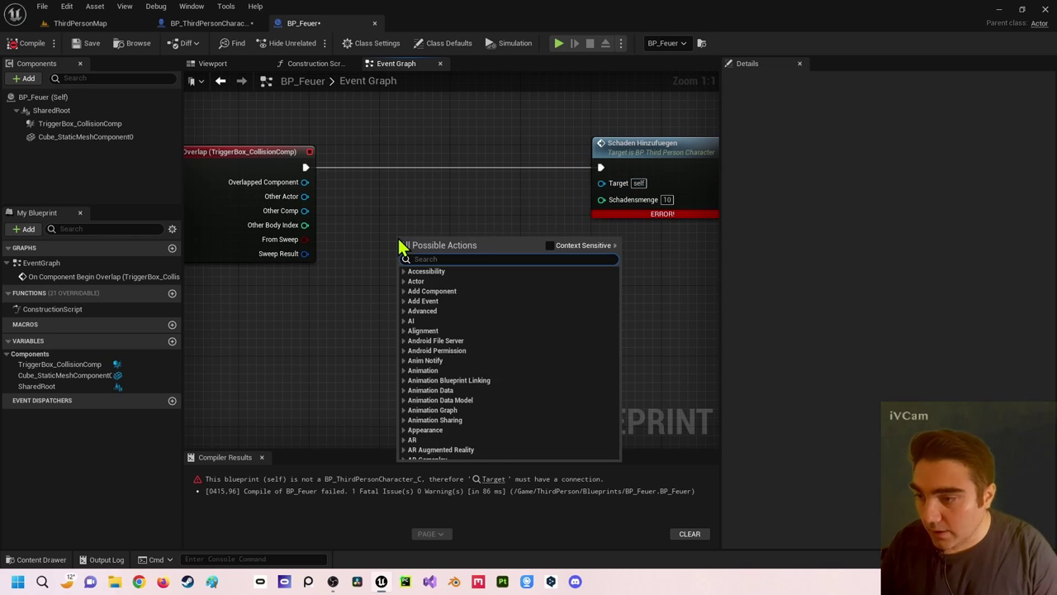
text(casttot)
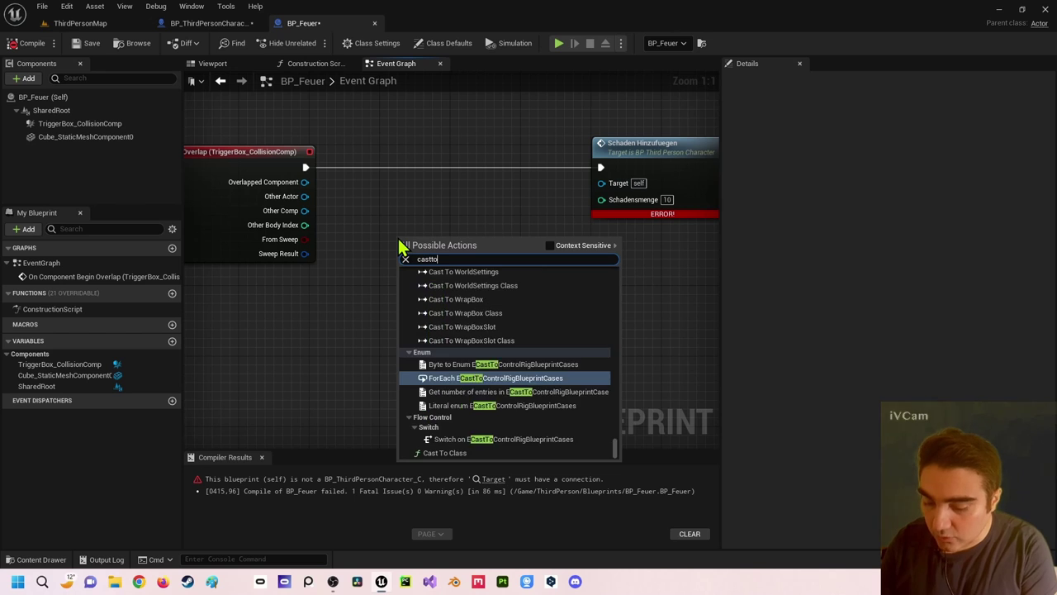
text(hir)
key(BackSpace)
key(BackSpace)
key(BackSpace)
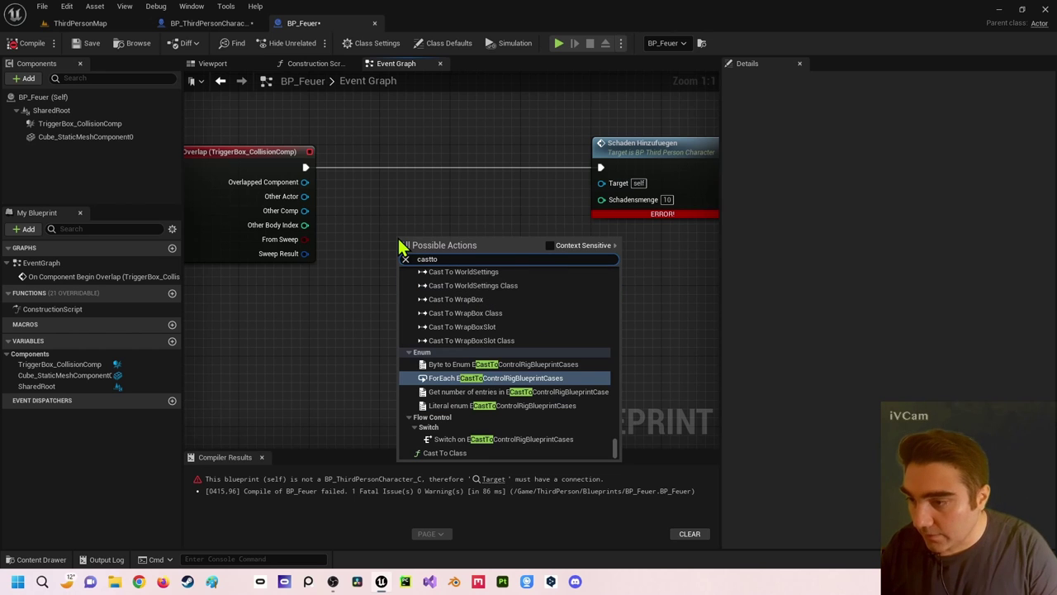
click(550, 246)
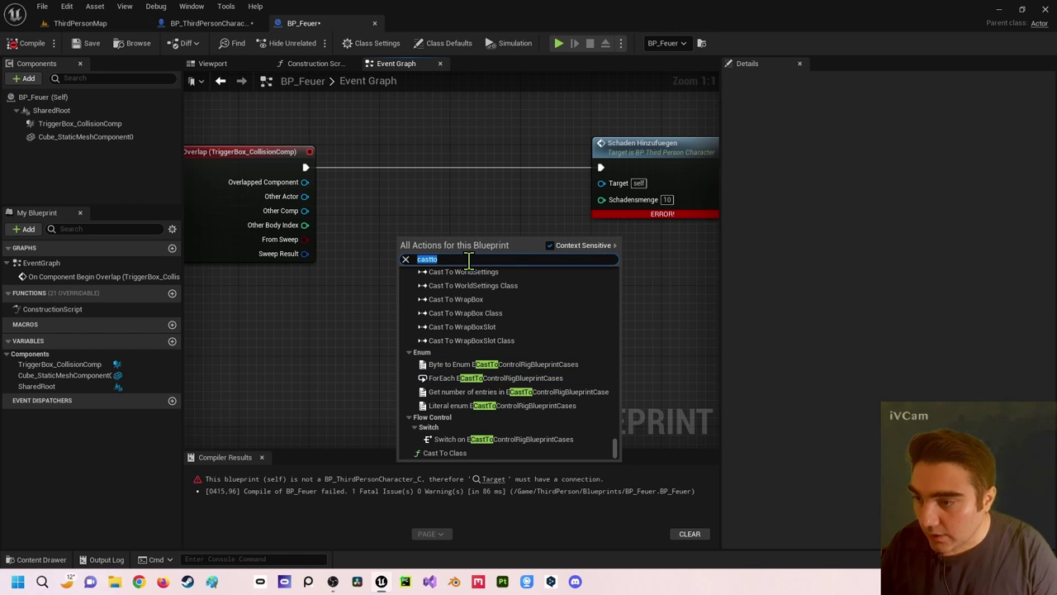
text(thir)
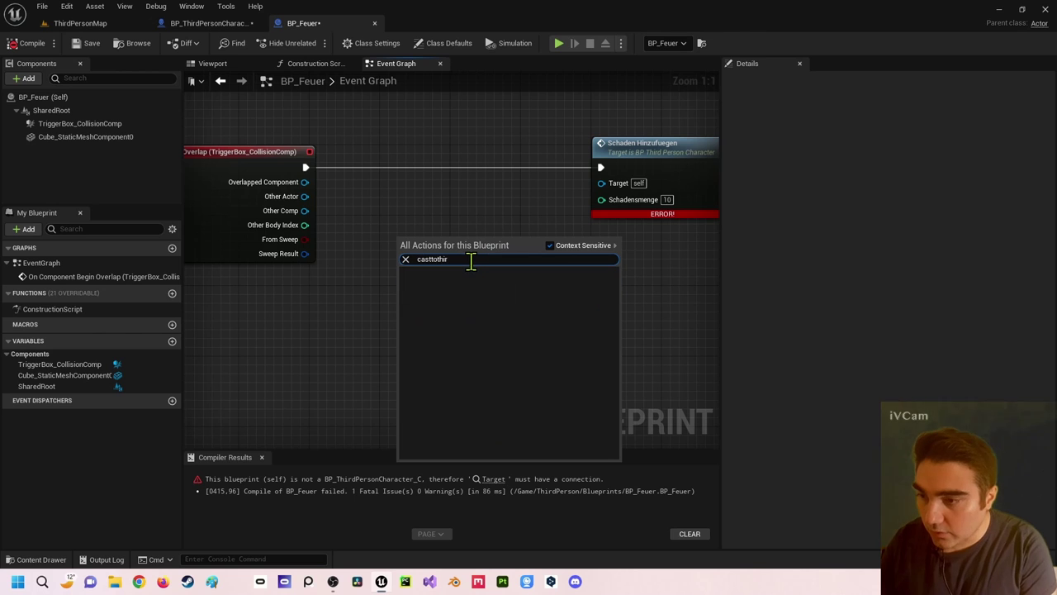
key(BackSpace)
key(BackSpace)
key(BackSpace)
key(BackSpace)
key(BackSpace)
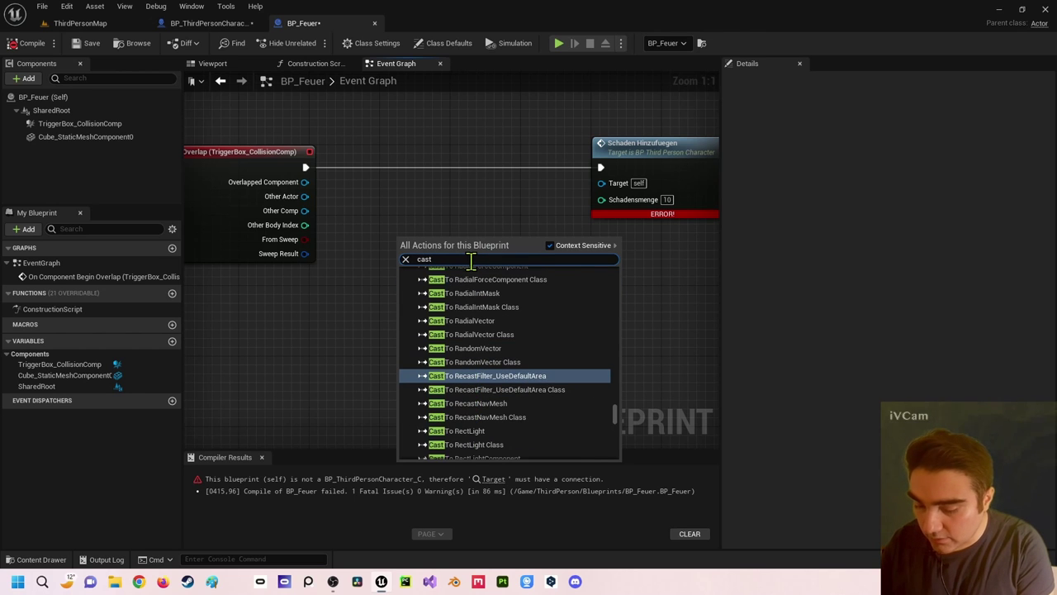
text( to thir)
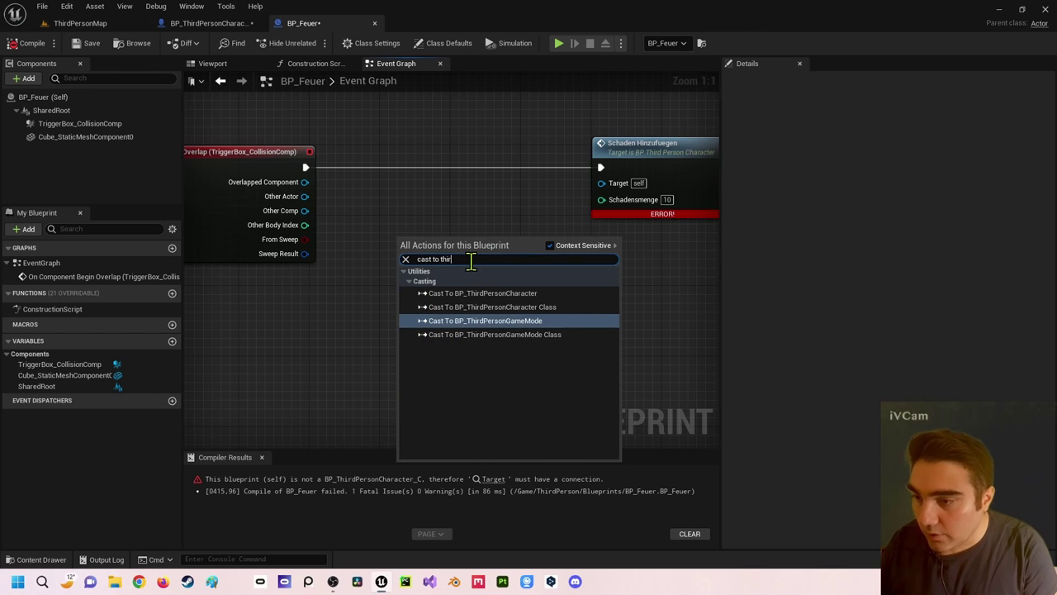
key(Up)
key(Up)
key(Return)
click(472, 266)
drag(479, 237, 454, 161)
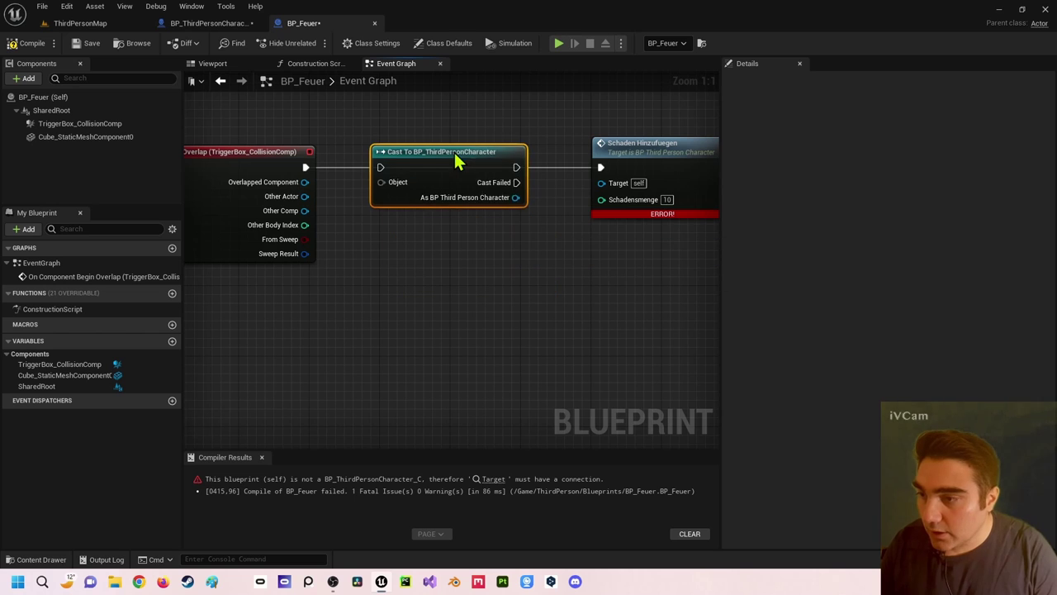
Route the overlap exec through the cast and feed the cast character into Target
drag(307, 166, 386, 168)
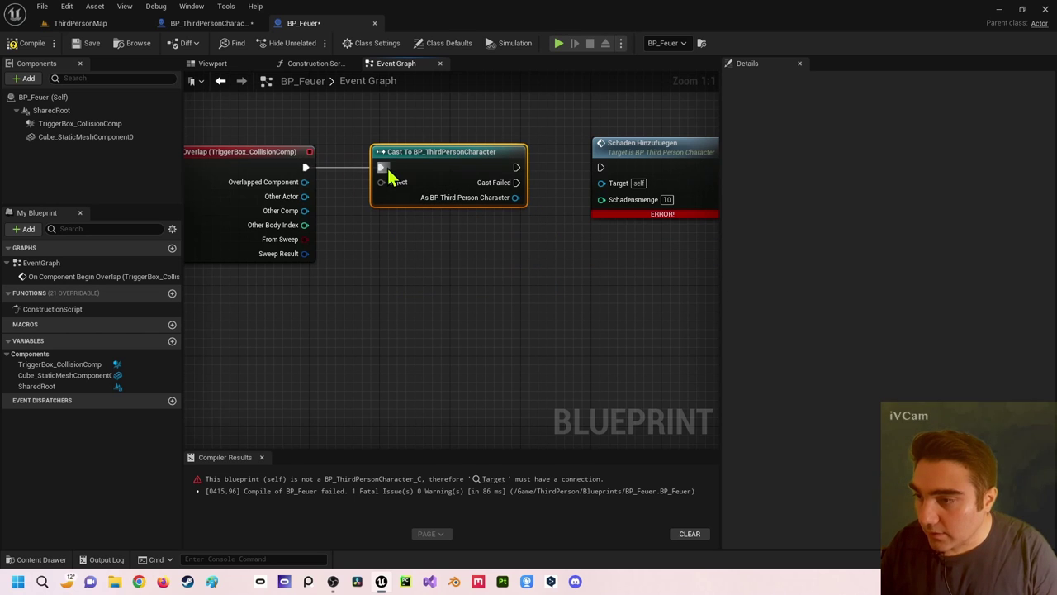
drag(520, 171, 605, 174)
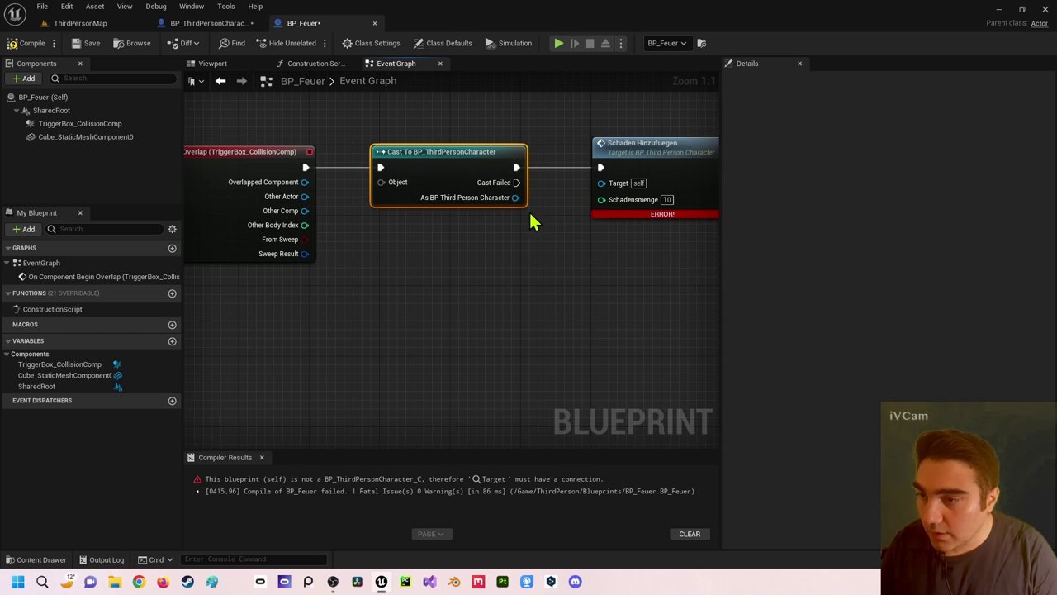
mouse_move(515, 197)
mouse_down()
mouse_move(603, 194)
mouse_move(602, 183)
mouse_up()
right_drag(396, 333, 466, 289)
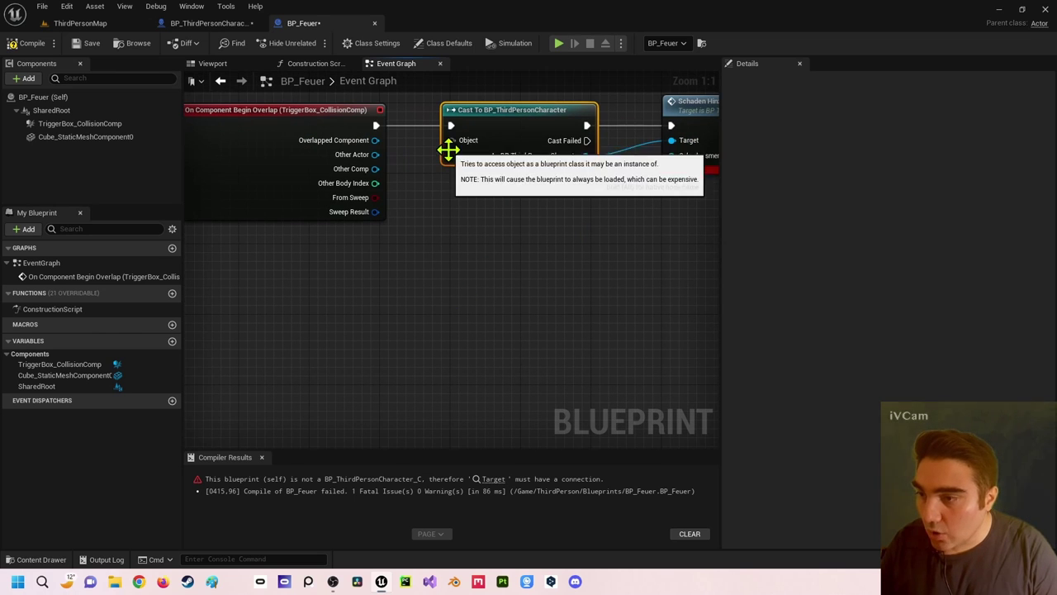
Supply the cast's Object input with a Get Player Character node
drag(451, 140, 415, 275)
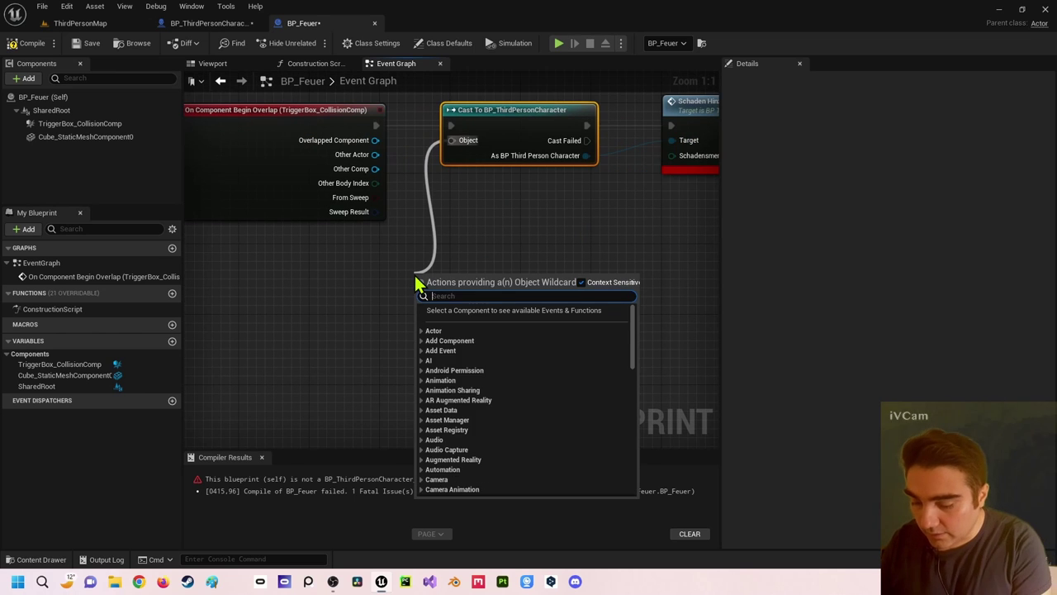
text(getplayer)
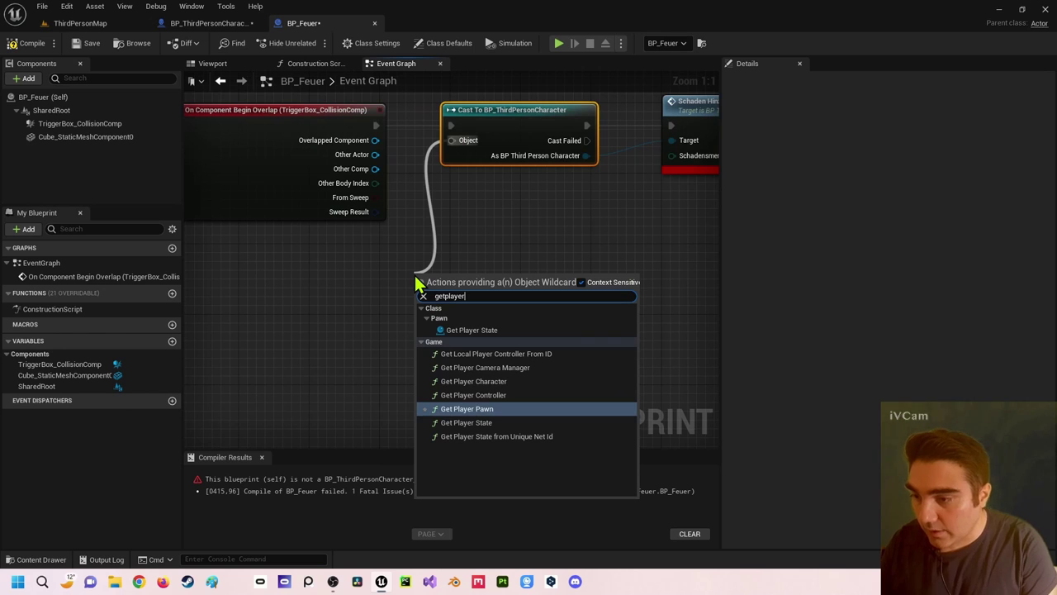
key(Up)
key(Up)
key(Return)
drag(473, 281, 353, 272)
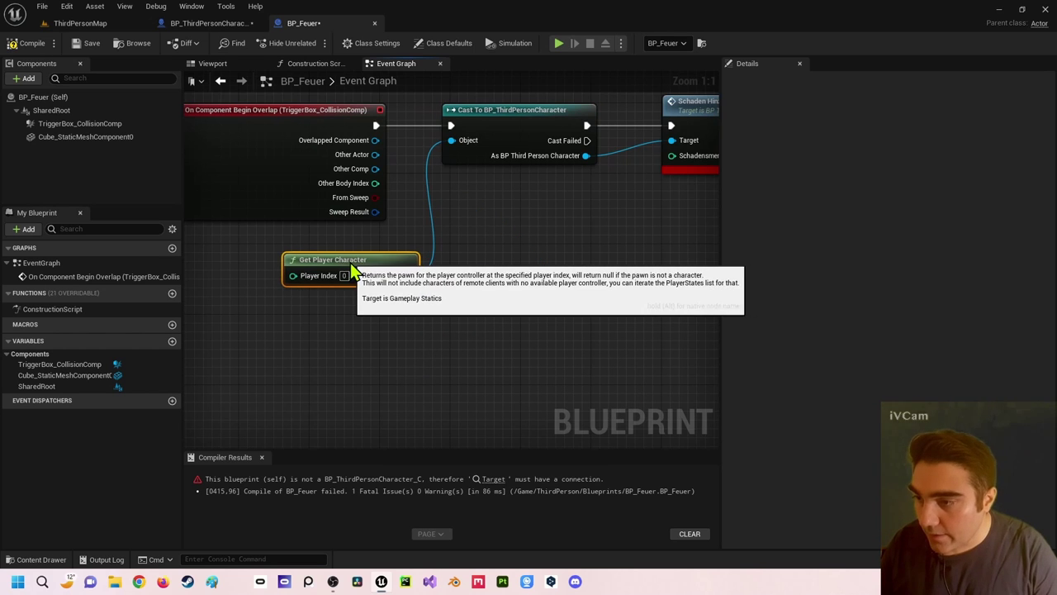
click(531, 258)
scroll(534, 248, down, 2)
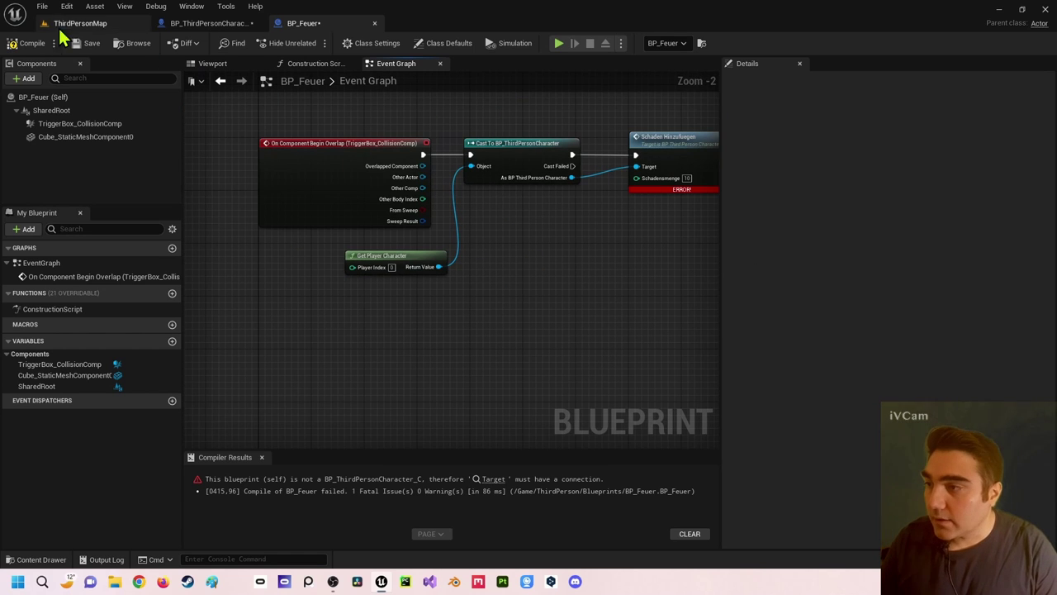
Recompile BP_Feuer so the Schaden Hinzufuegen error clears
click(27, 43)
right_drag(517, 215, 477, 235)
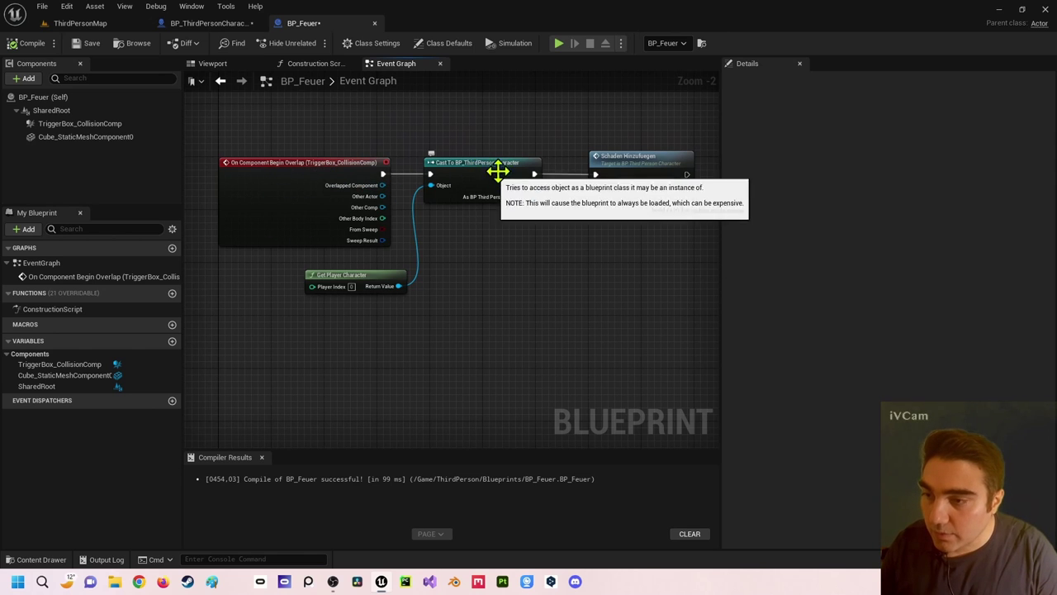
click(596, 156)
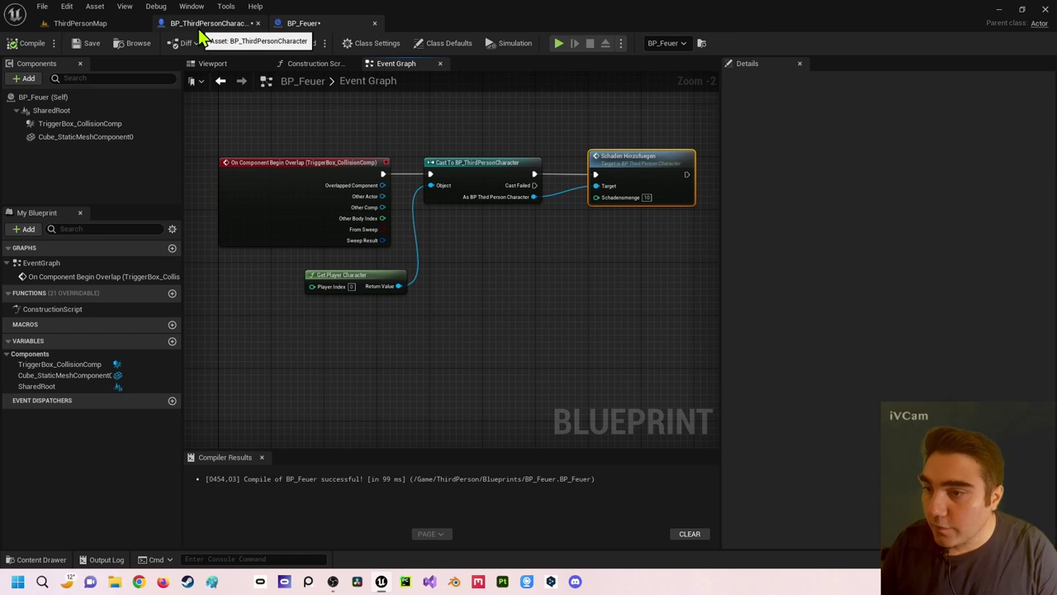
Check the Print String node in BP_ThirdPersonCharacter's Event Graph, then return to BP_Feuer
click(199, 25)
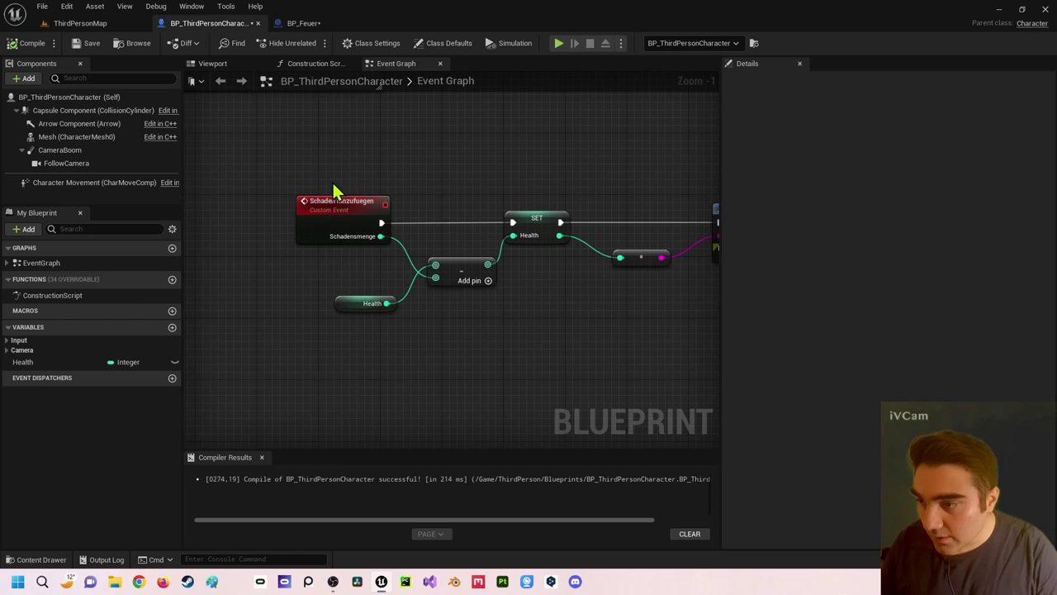
right_drag(382, 192, 314, 185)
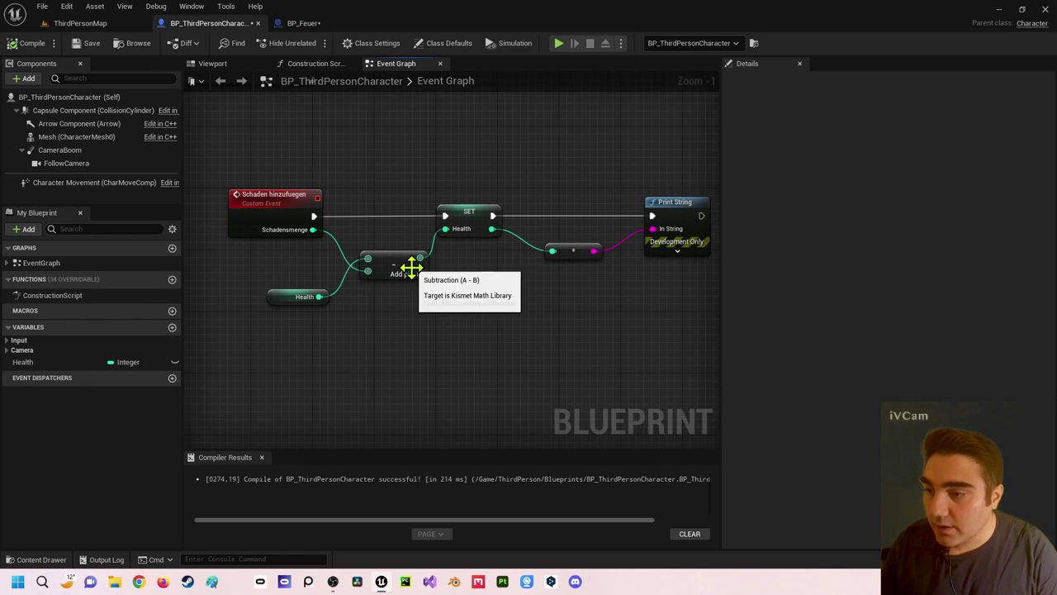
click(306, 23)
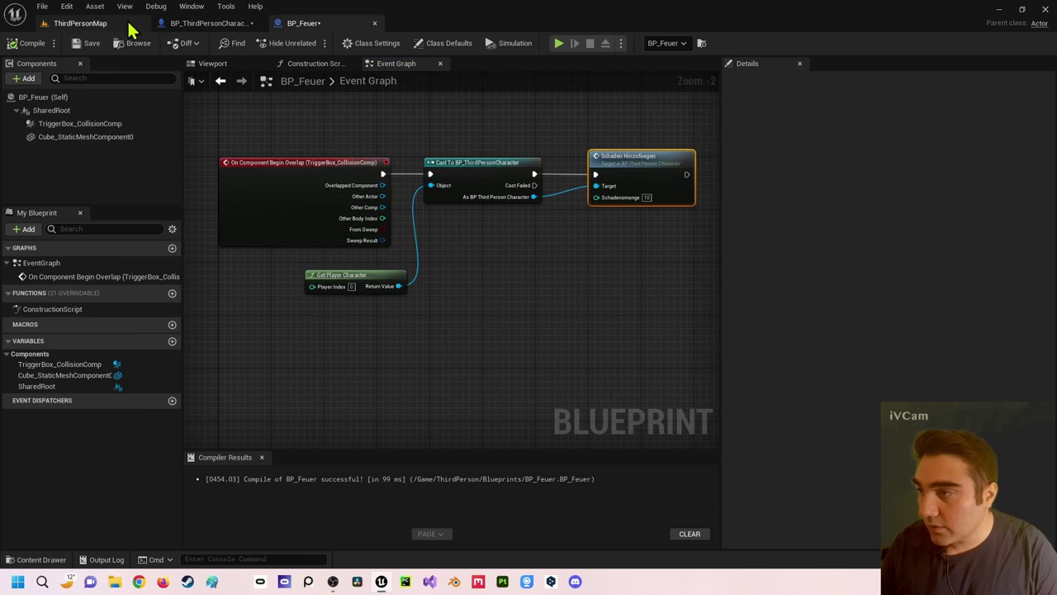
click(82, 23)
click(205, 24)
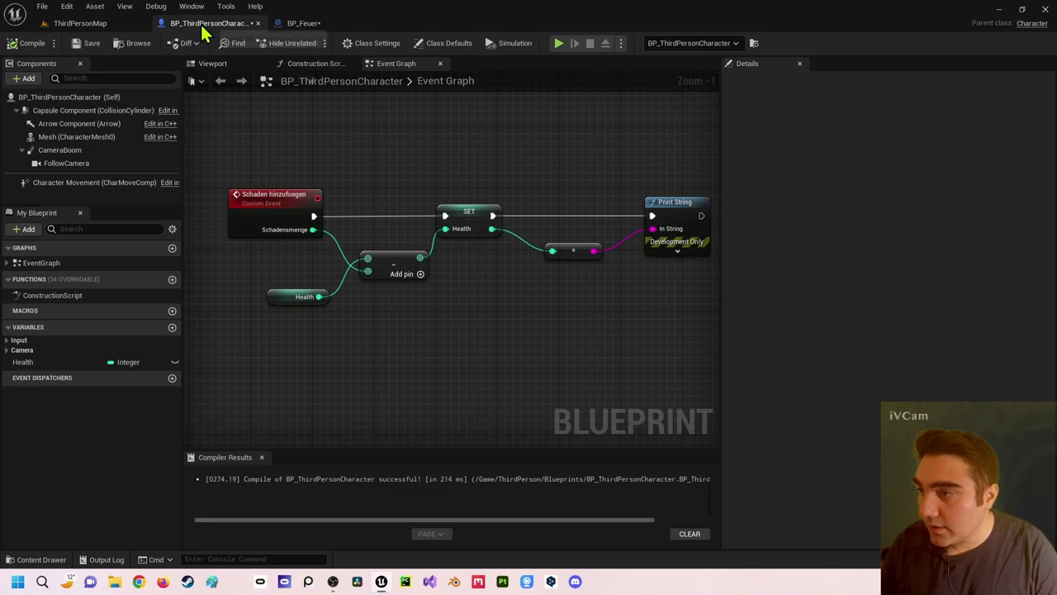
click(299, 24)
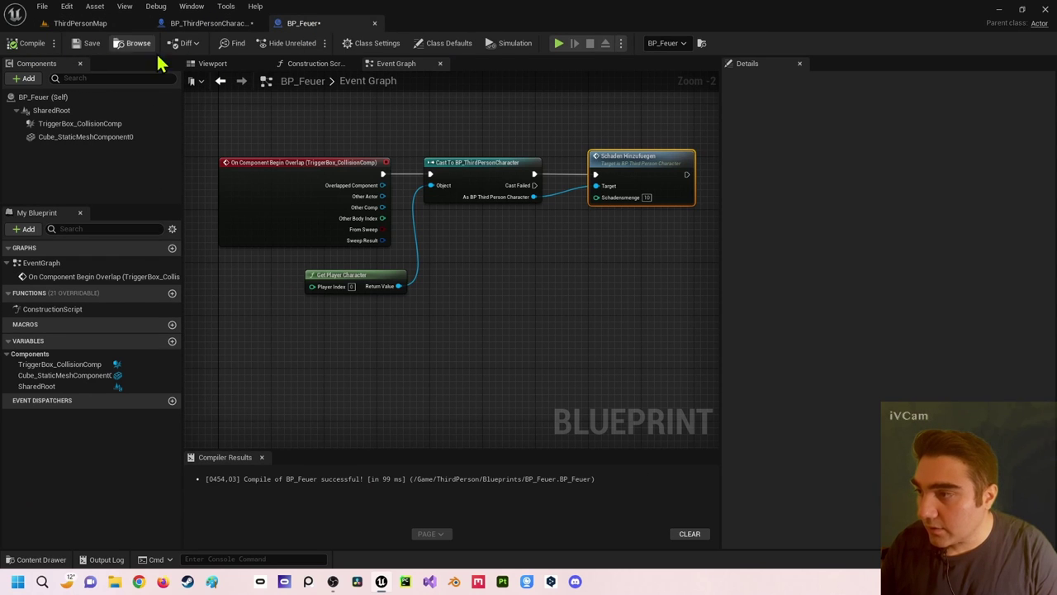
Play-test by walking into the cube, watching health print 90, 80, 70, 60, then stop
click(559, 44)
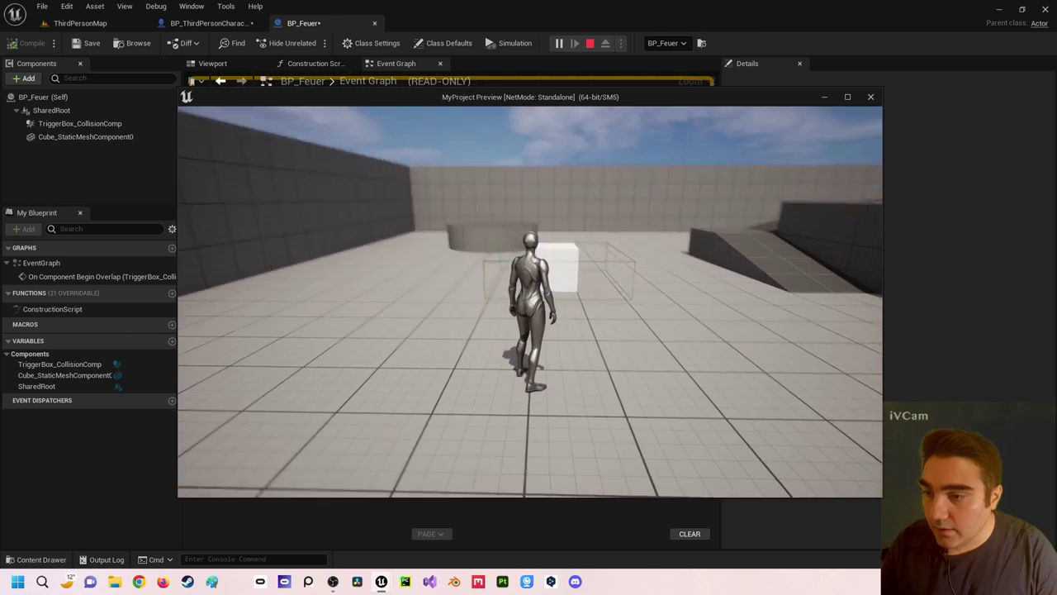
key(w)
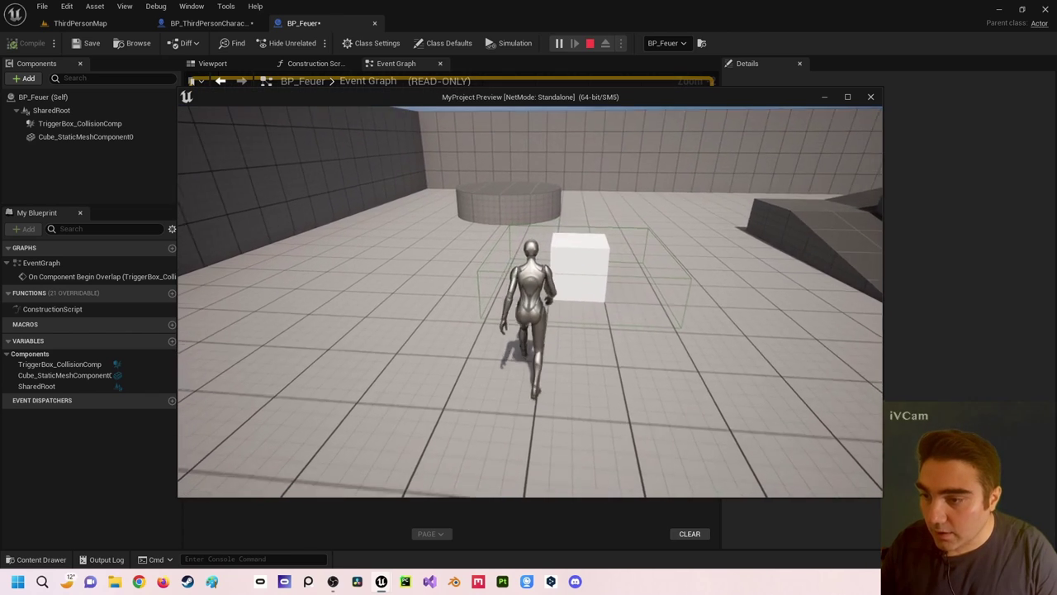
key(s)
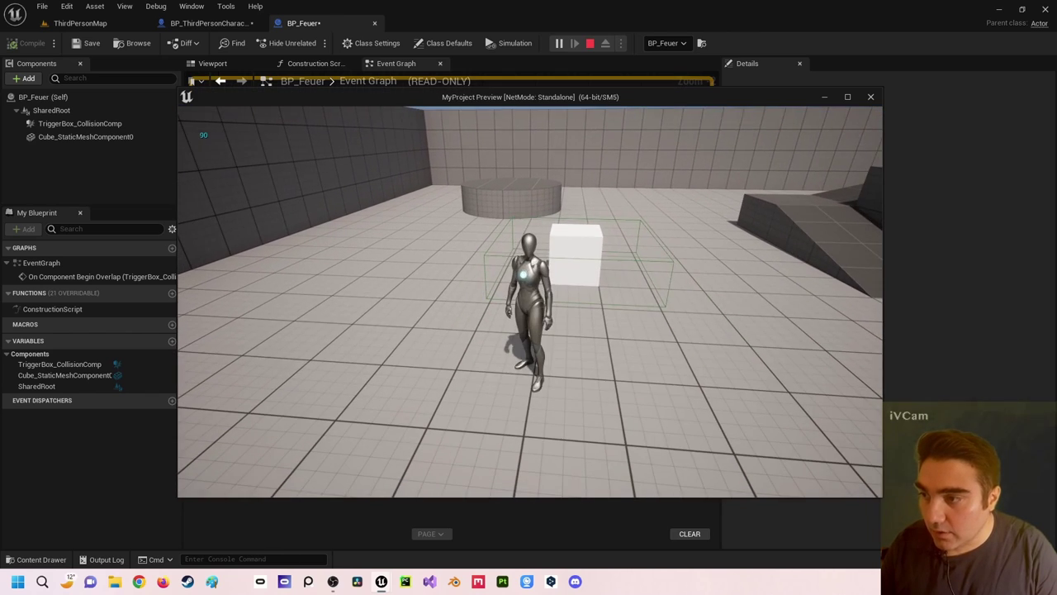
key(w)
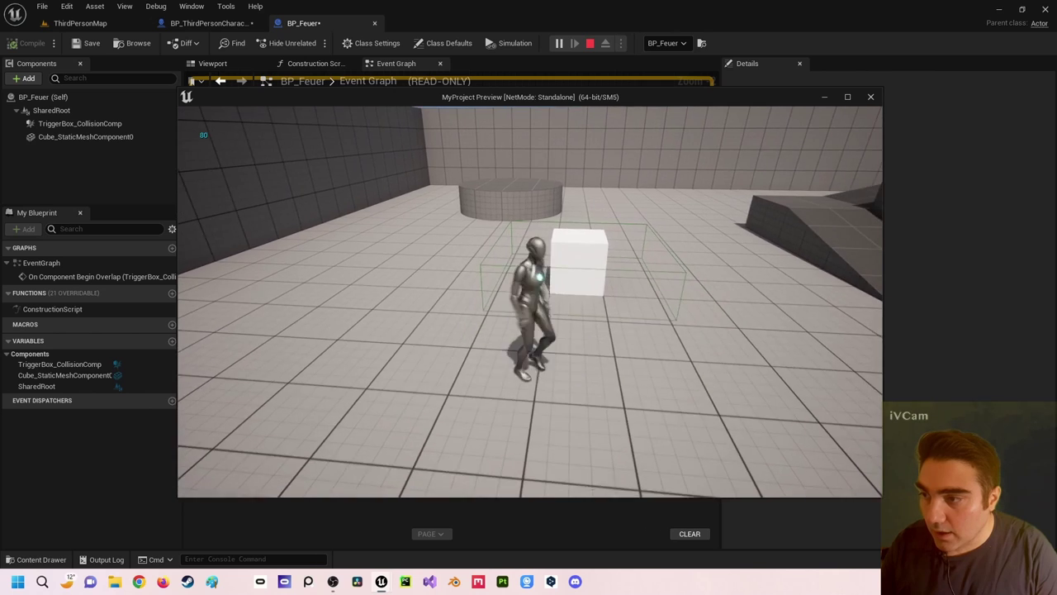
key(a)
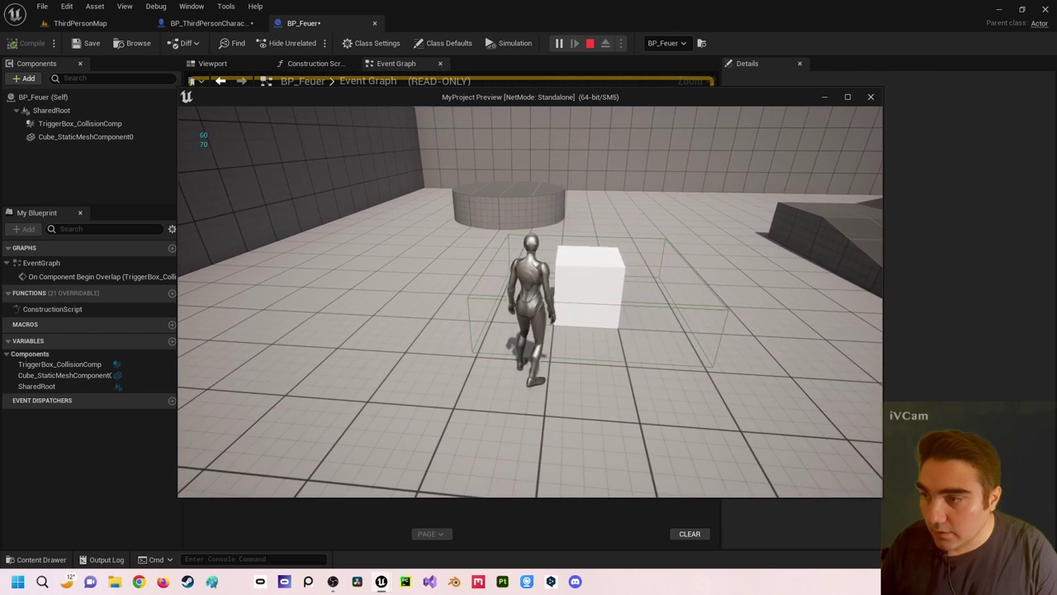
key(Escape)
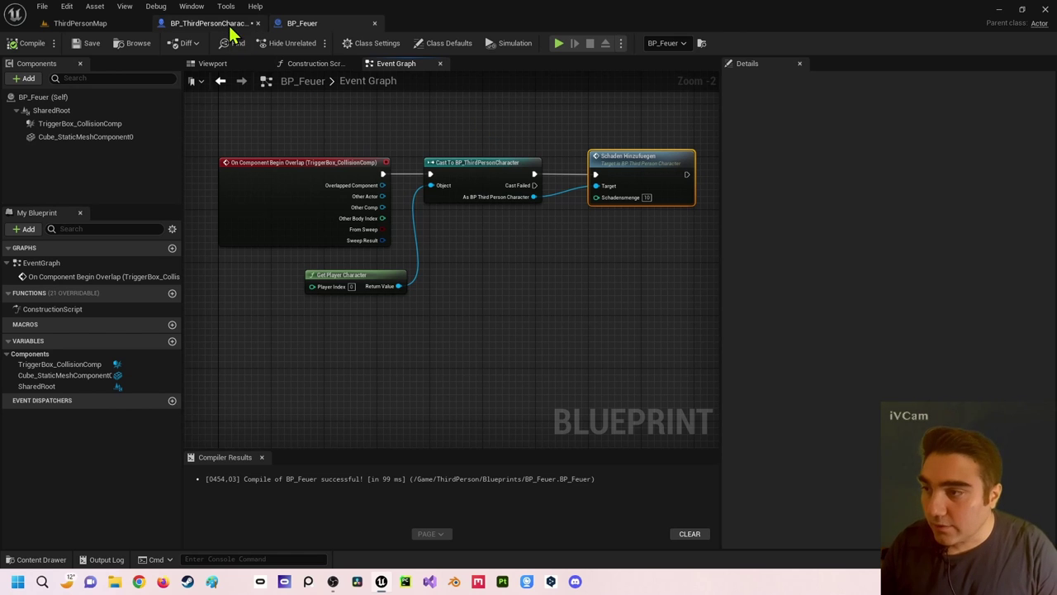
Create a Blueprint Interface named BPI_MeinInterface in the top-level Content folder
click(112, 25)
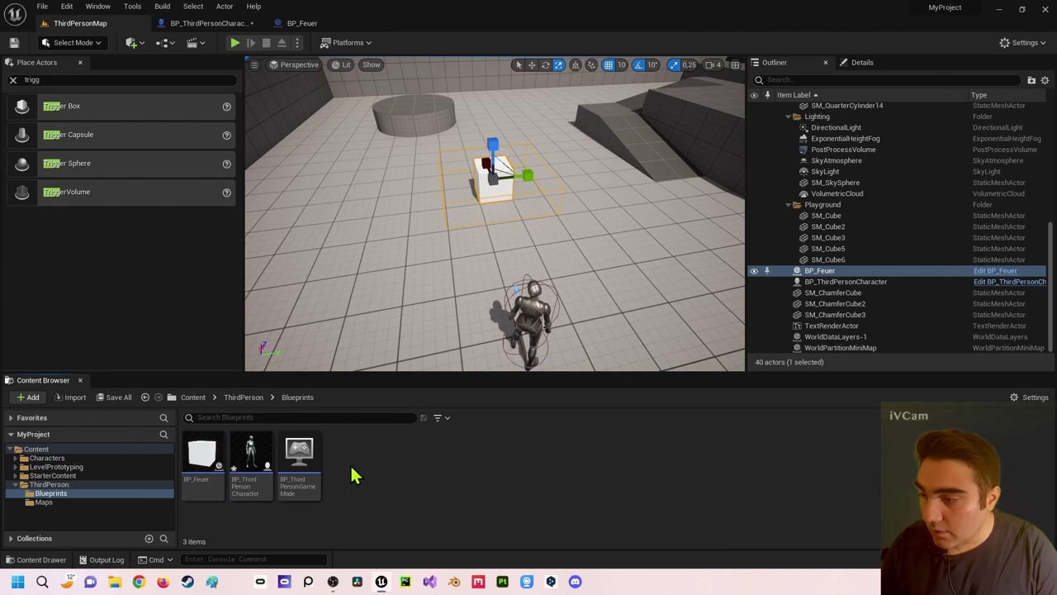
click(37, 448)
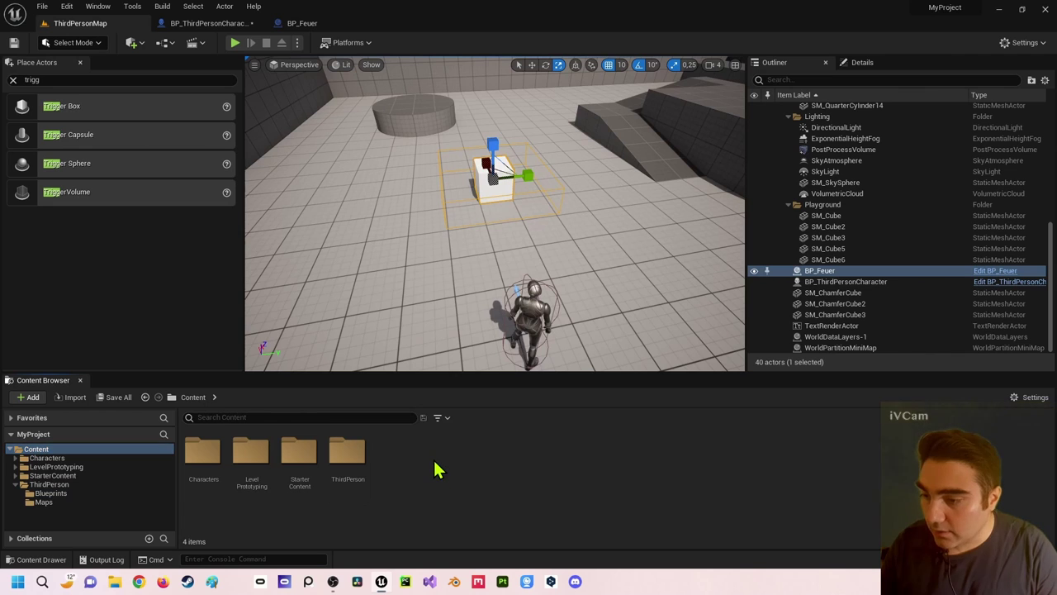
right_click(437, 469)
mouse_move(483, 302)
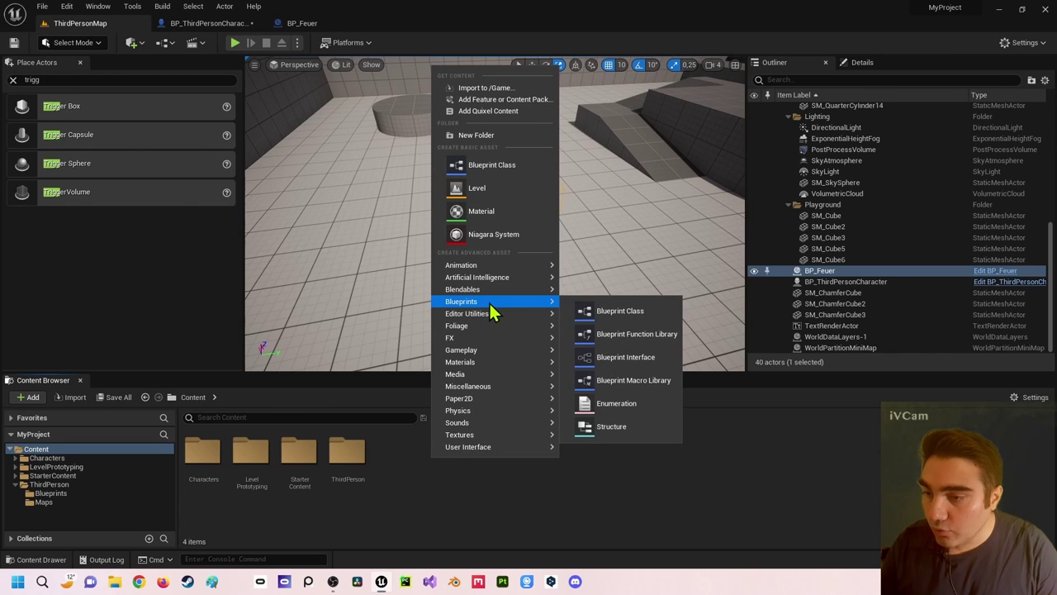
click(625, 360)
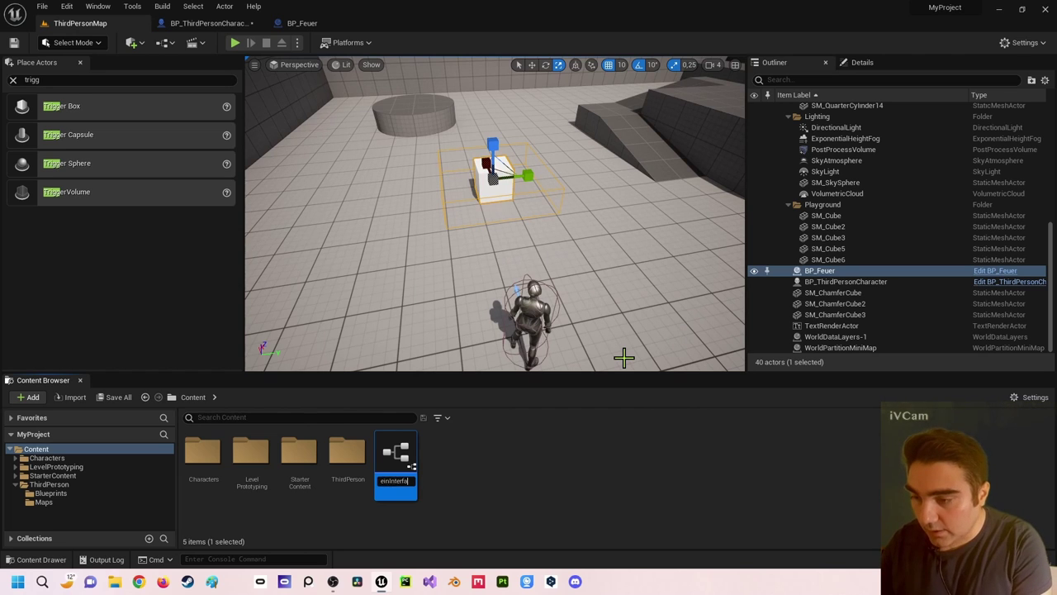
key(Return)
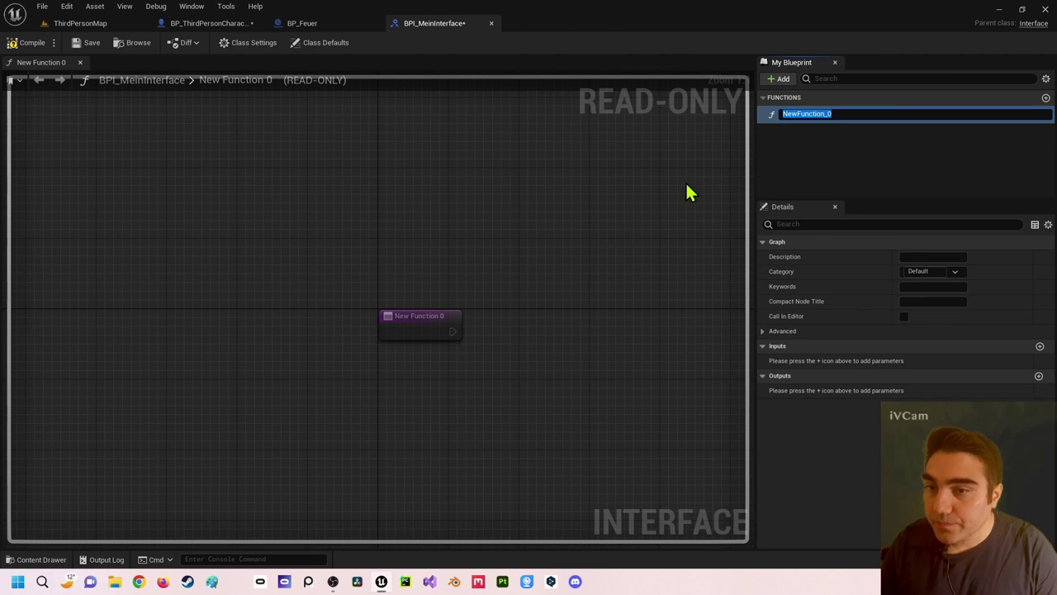
Rename the interface's NewFunction_0 to Schaden and view its function settings
text(Schaden)
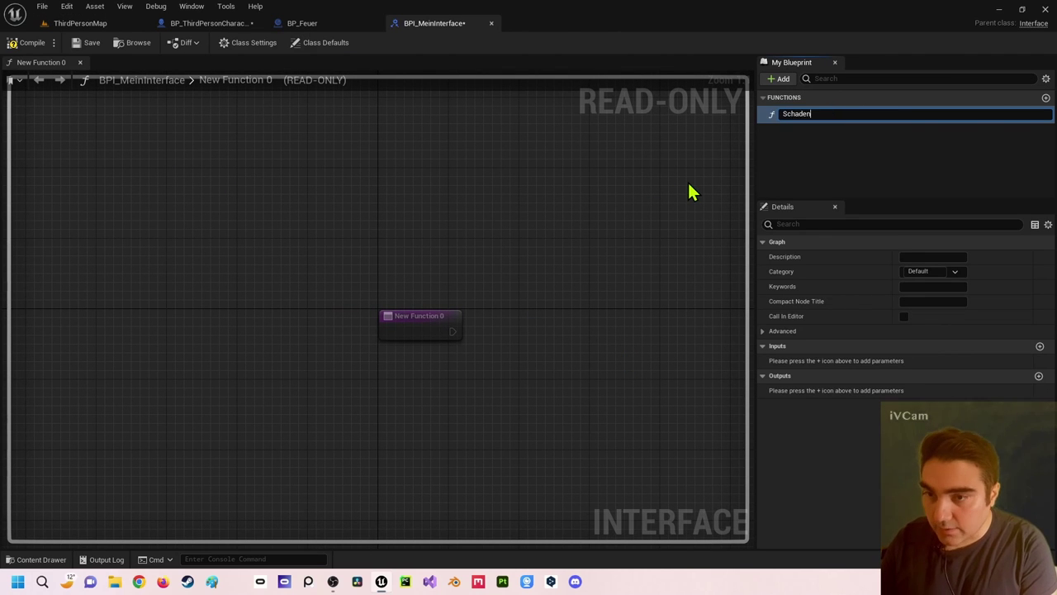
key(Return)
mouse_move(479, 226)
right_down()
mouse_move(493, 179)
mouse_move(471, 231)
right_up()
click(385, 299)
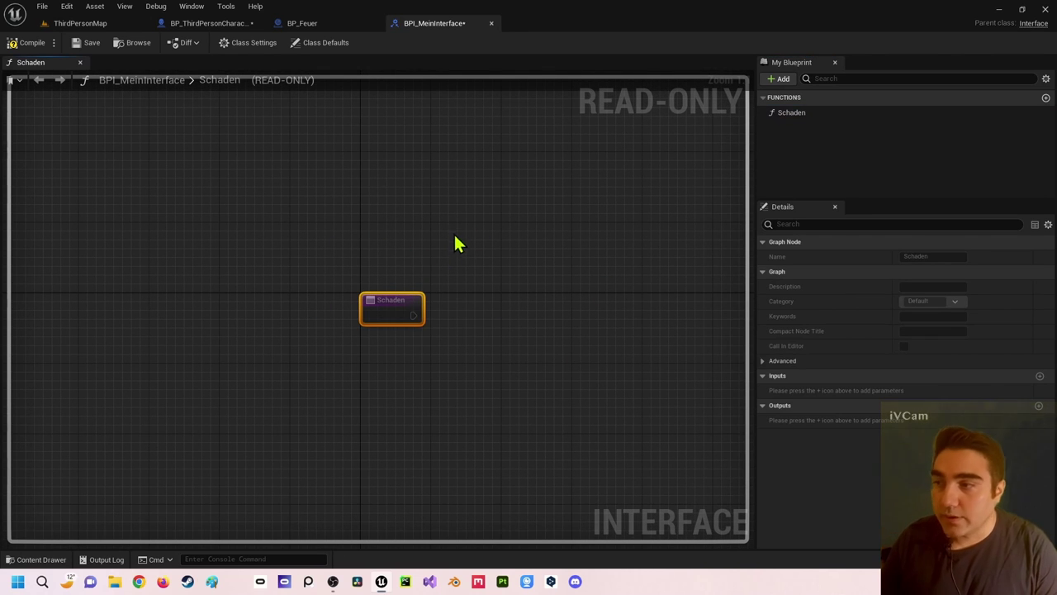
right_drag(442, 278, 435, 236)
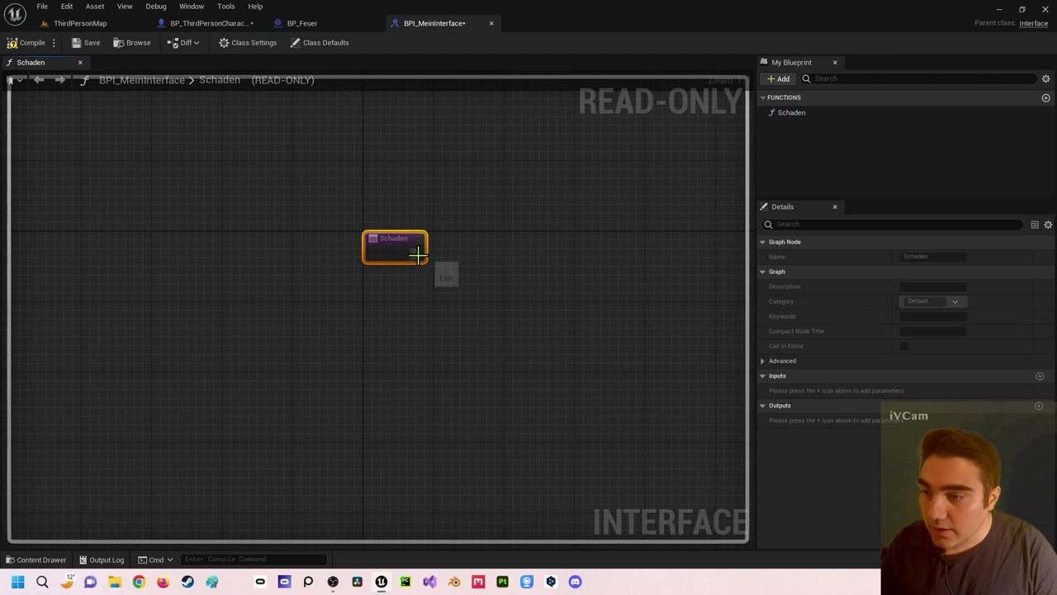
right_click(460, 164)
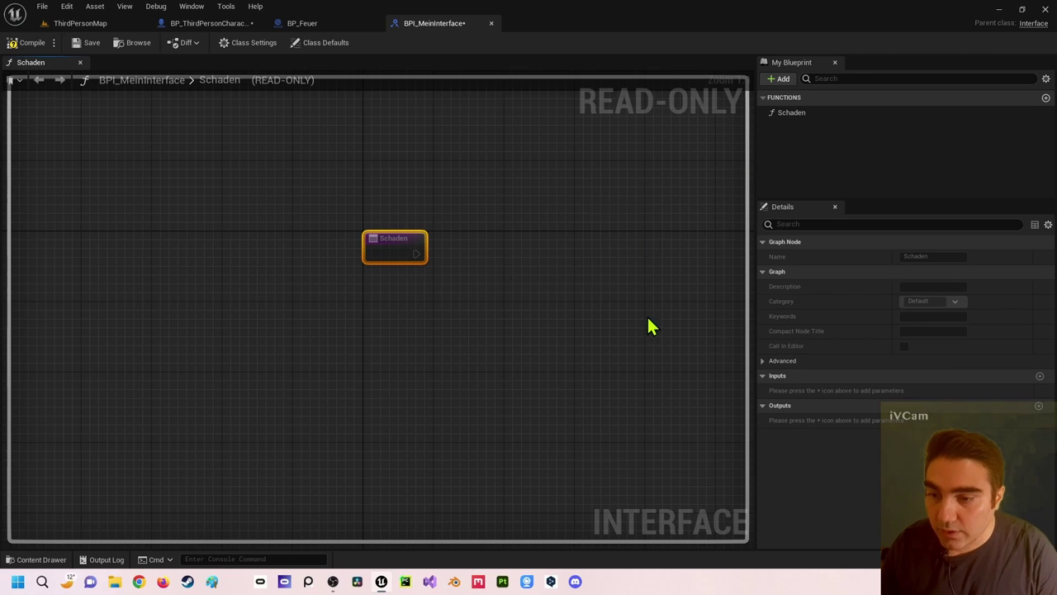
click(793, 113)
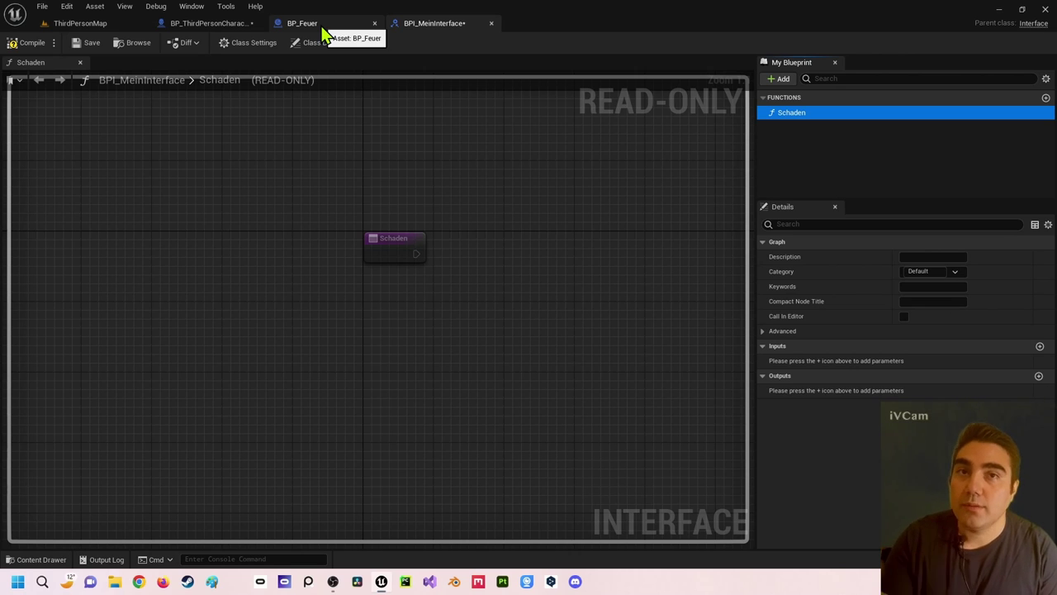
Break the Schaden hinzufuegen event's exec and Schadensmenge wires and move the event aside
click(224, 23)
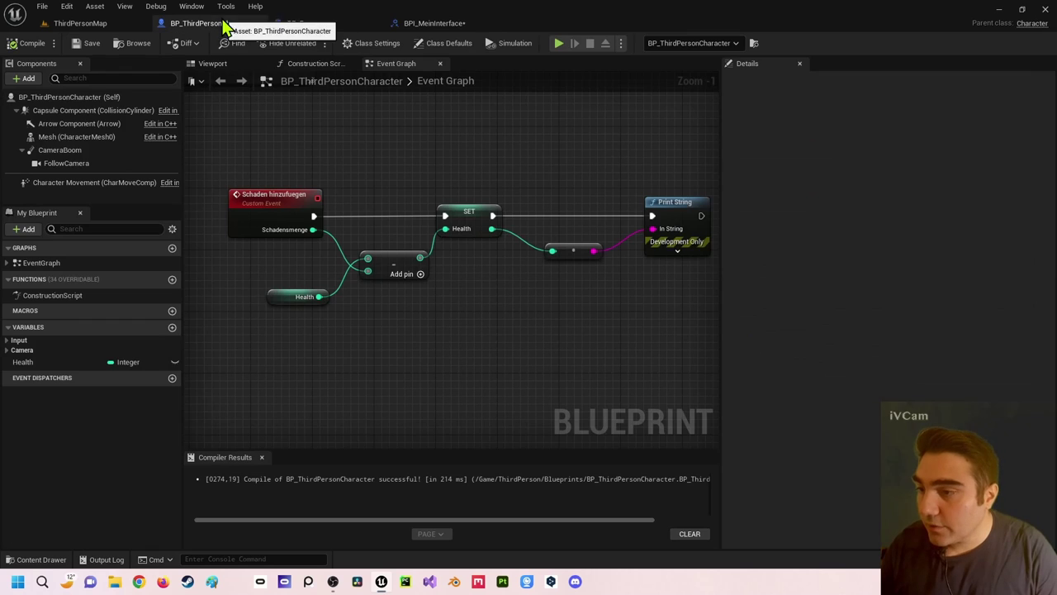
scroll(388, 125, down, 1)
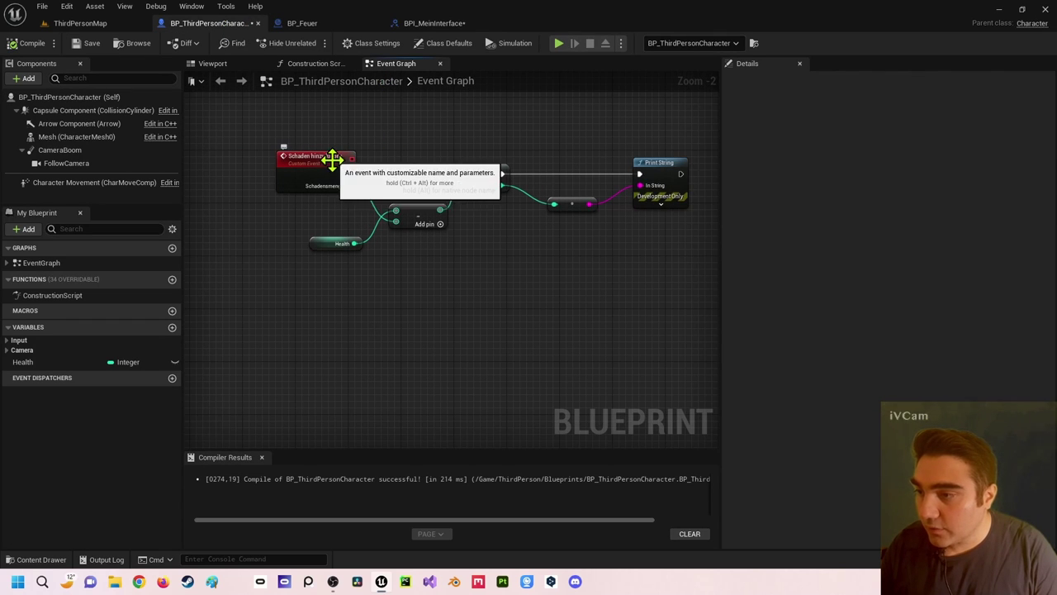
scroll(335, 161, up, 1)
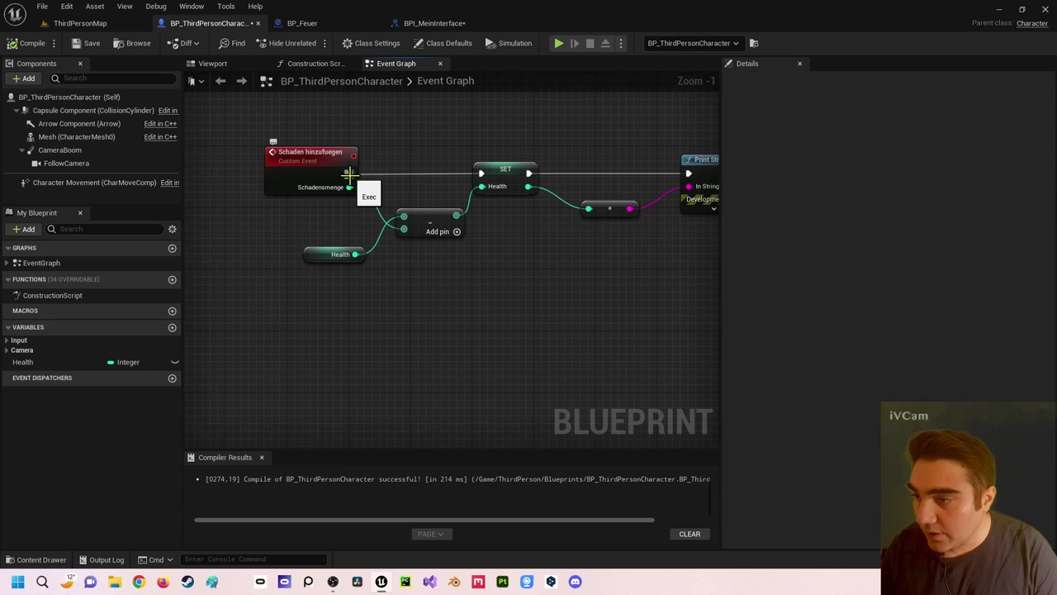
alt+click(350, 175)
alt+click(349, 187)
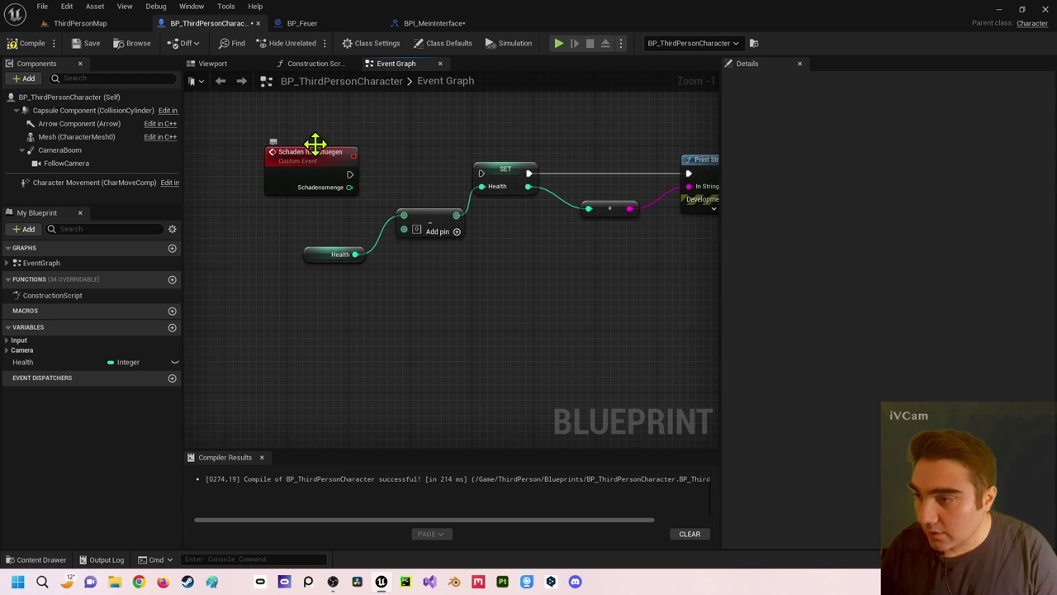
right_drag(377, 144, 465, 223)
drag(404, 246, 350, 172)
click(405, 267)
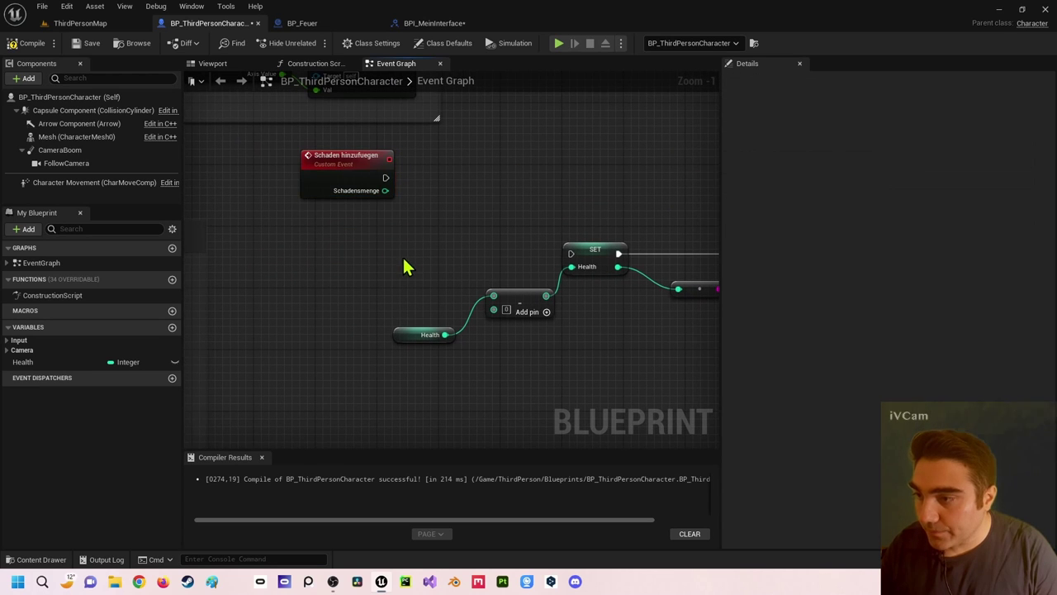
right_drag(405, 267, 394, 236)
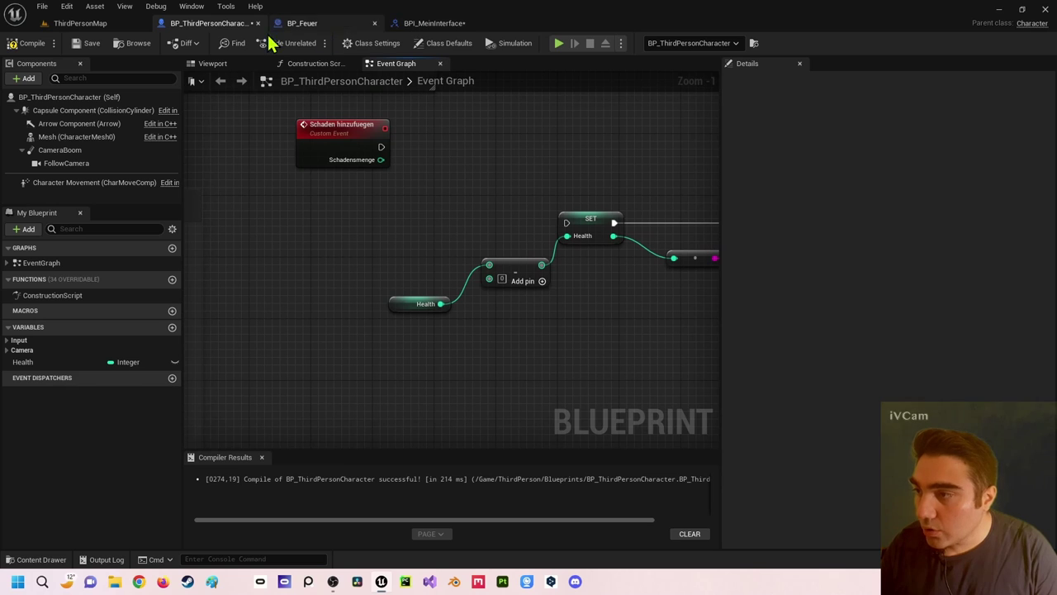
Unwire the cast character from Schaden Hinzufuegen's Target in BP_Feuer and rearrange the nodes
click(312, 25)
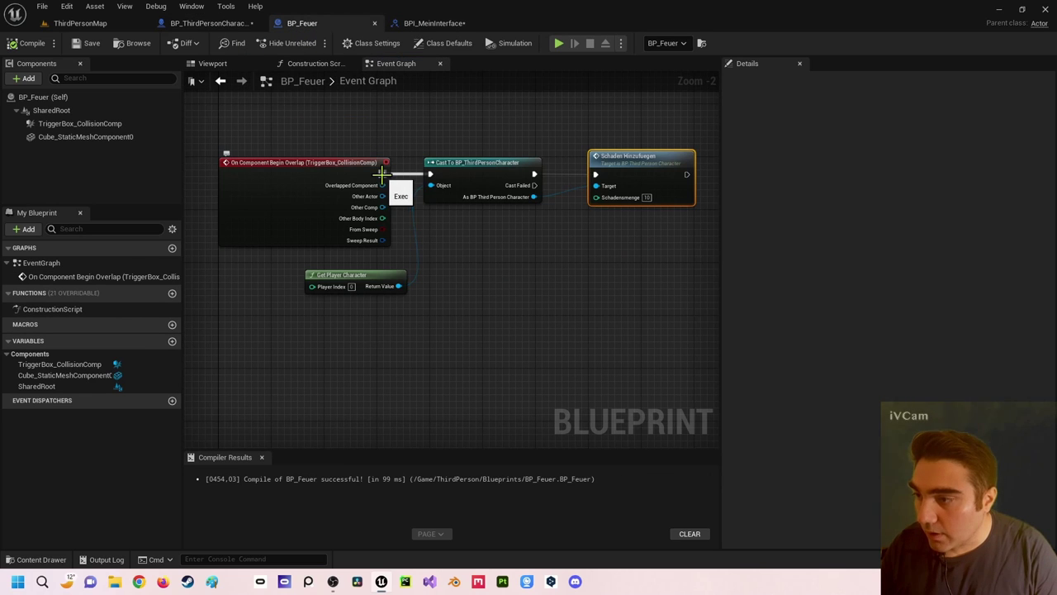
right_drag(381, 173, 272, 180)
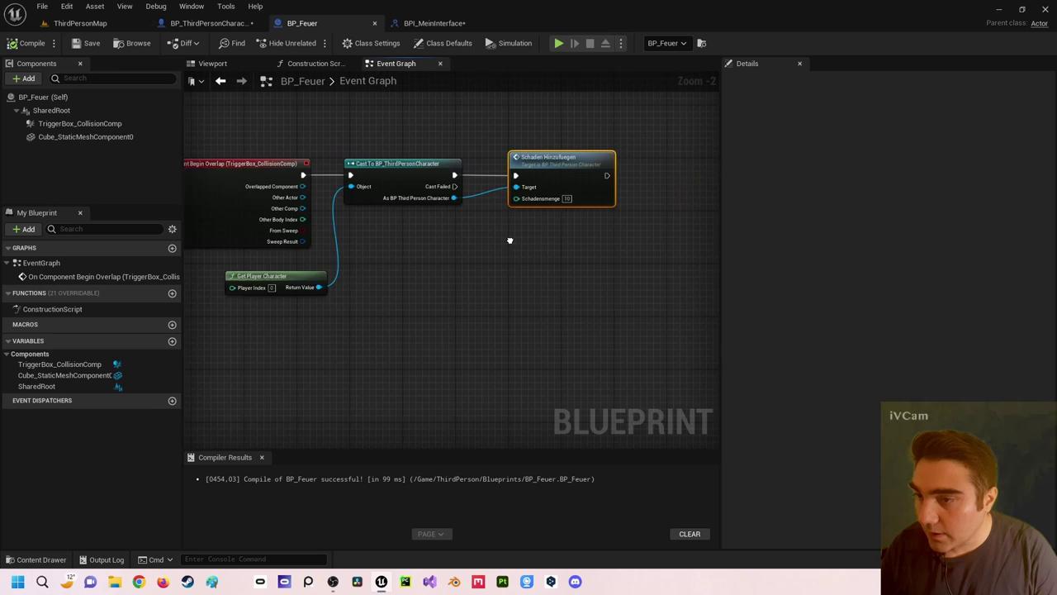
alt+click(427, 203)
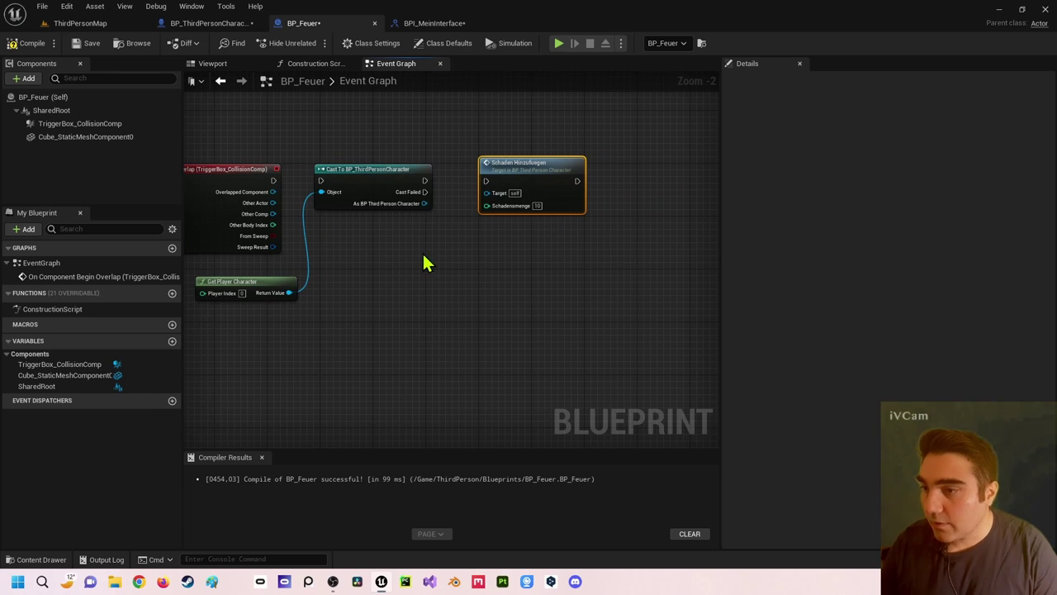
right_drag(425, 262, 460, 258)
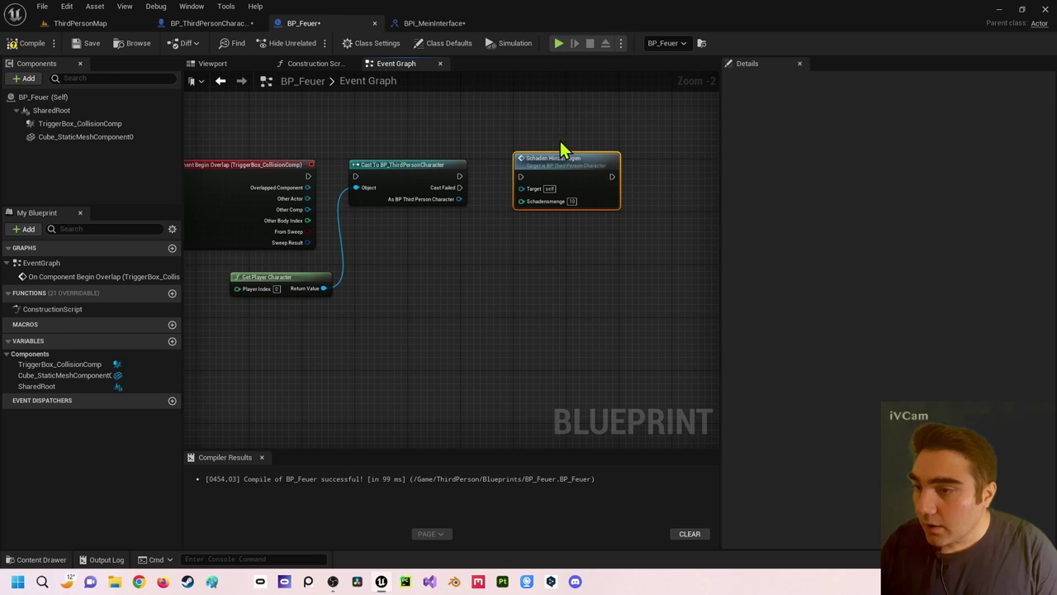
mouse_move(529, 263)
right_down()
mouse_move(543, 255)
mouse_move(656, 329)
right_up()
drag(356, 239, 355, 140)
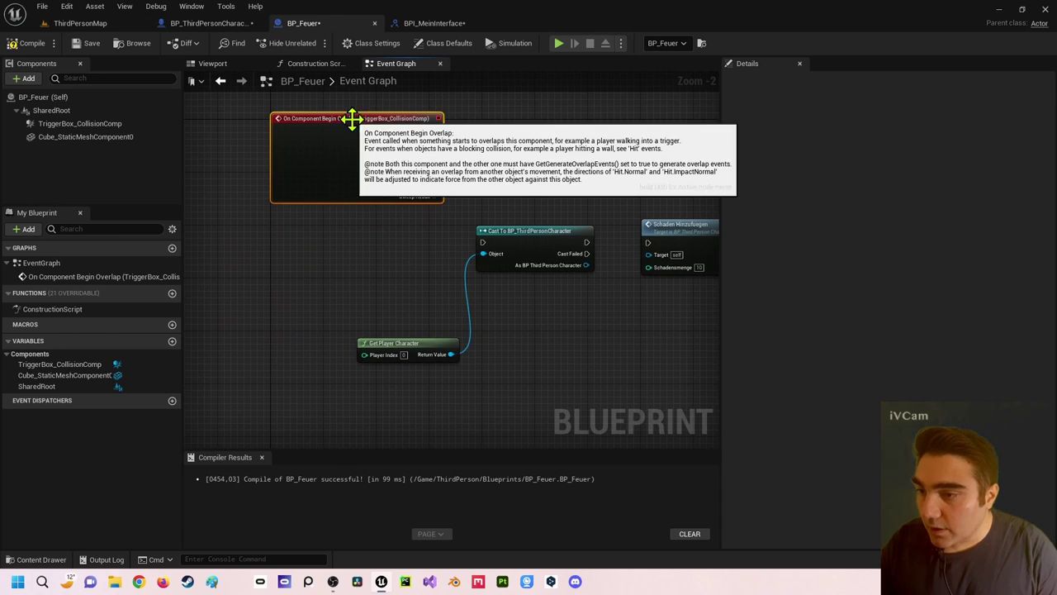
right_drag(677, 239, 539, 237)
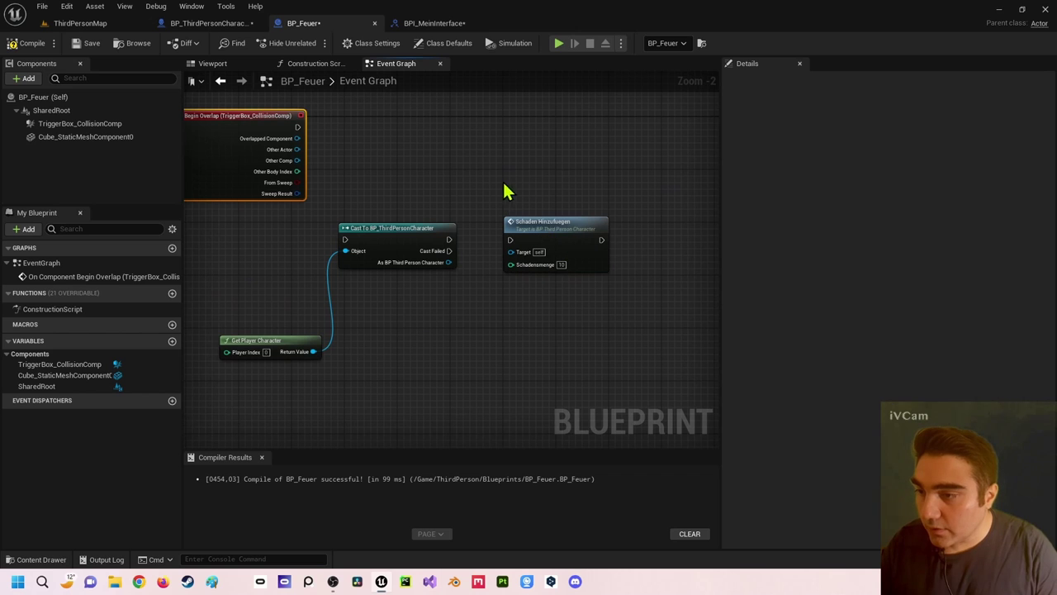
click(484, 135)
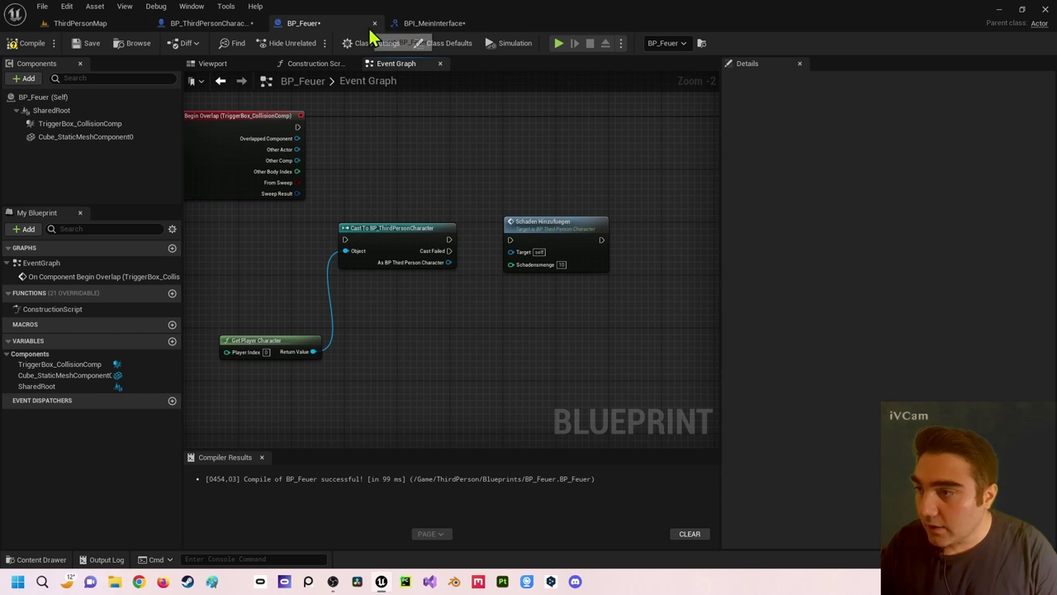
click(428, 23)
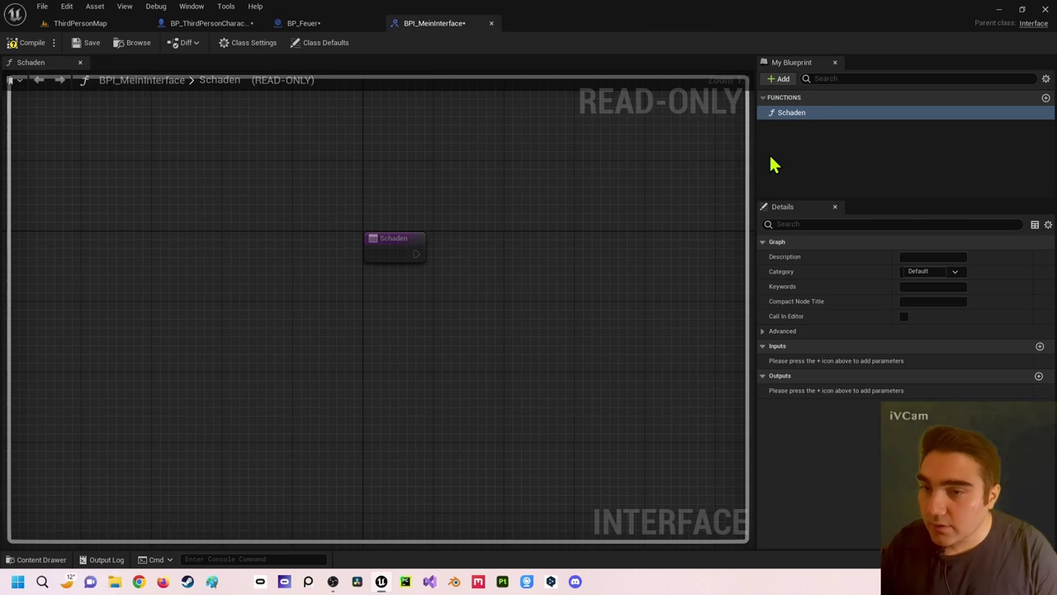
click(338, 24)
Add a Schaden (Message) node driven by Begin Overlap exec and Other Actor, then compile
right_click(508, 124)
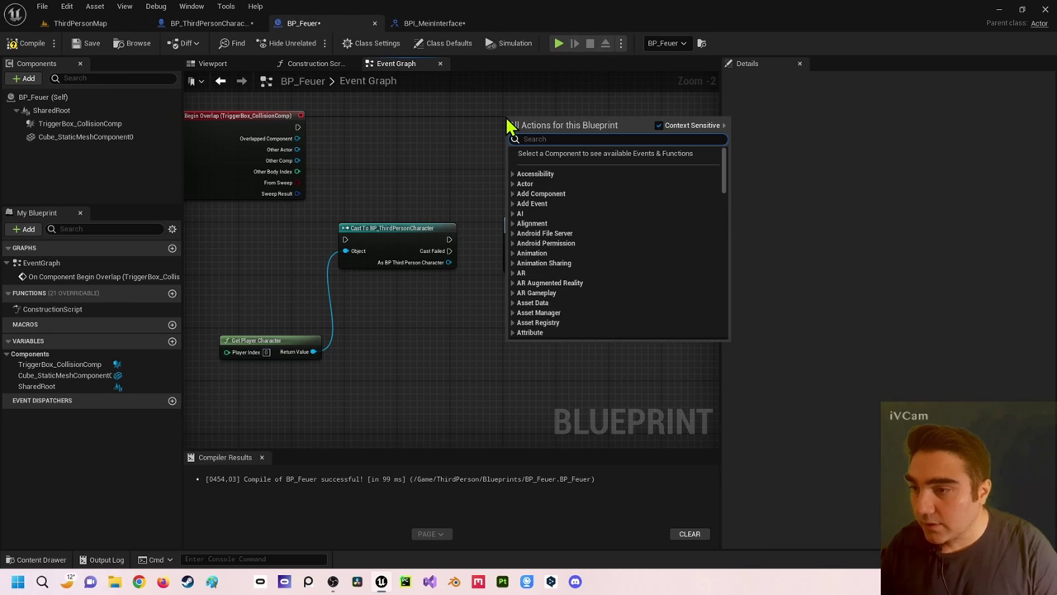
text(schaden)
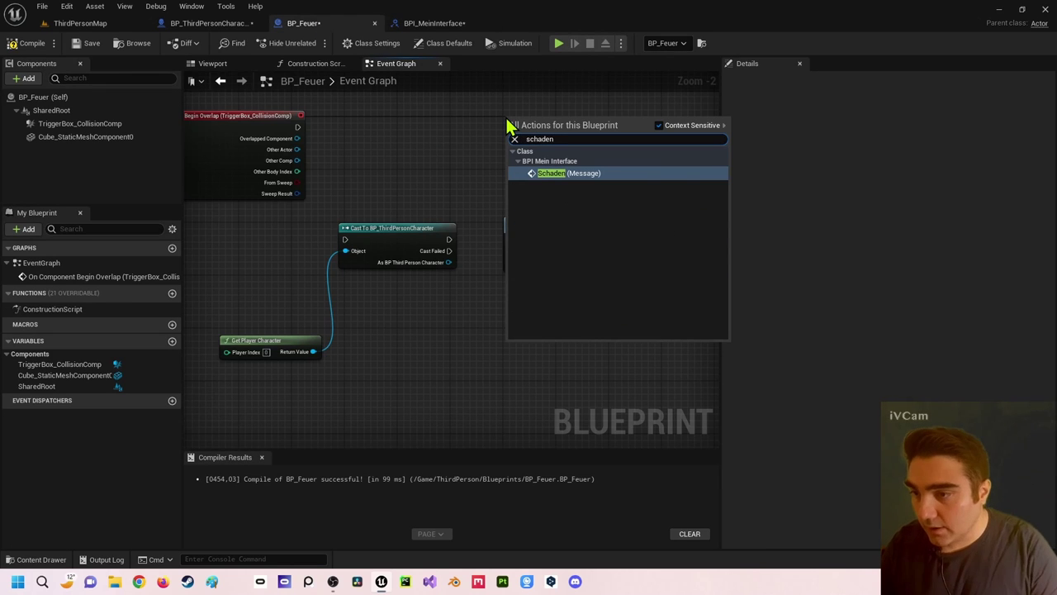
click(589, 176)
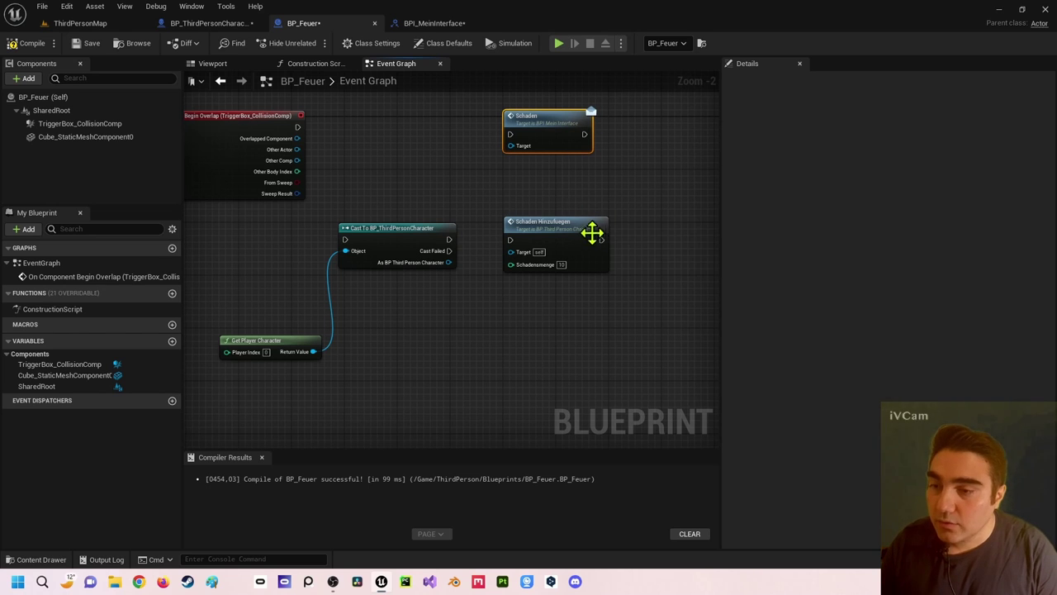
mouse_move(509, 133)
mouse_down()
mouse_move(330, 145)
mouse_move(297, 126)
mouse_up()
drag(555, 126, 549, 120)
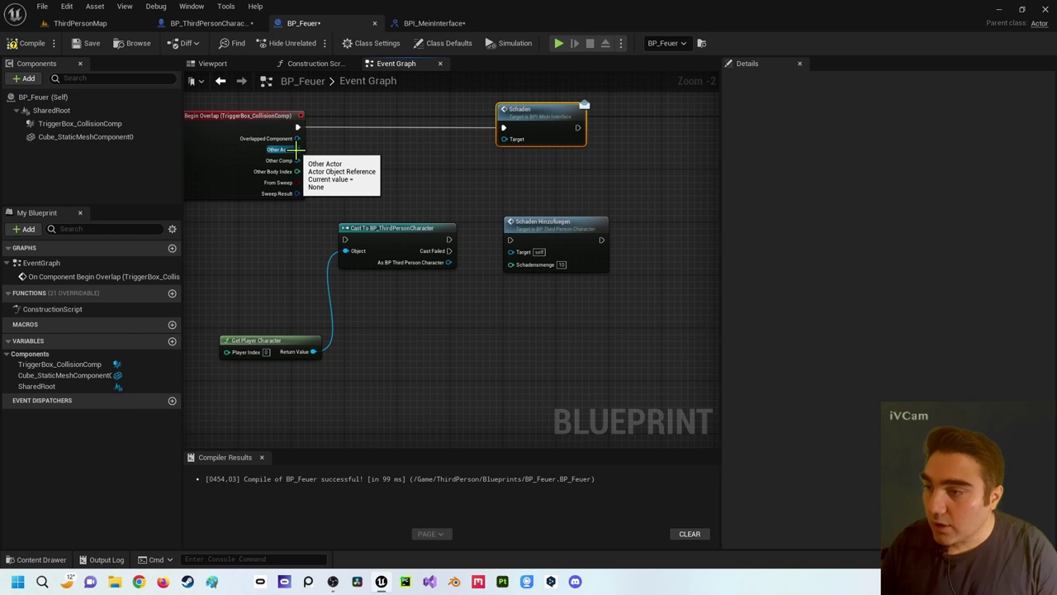
drag(296, 149, 505, 139)
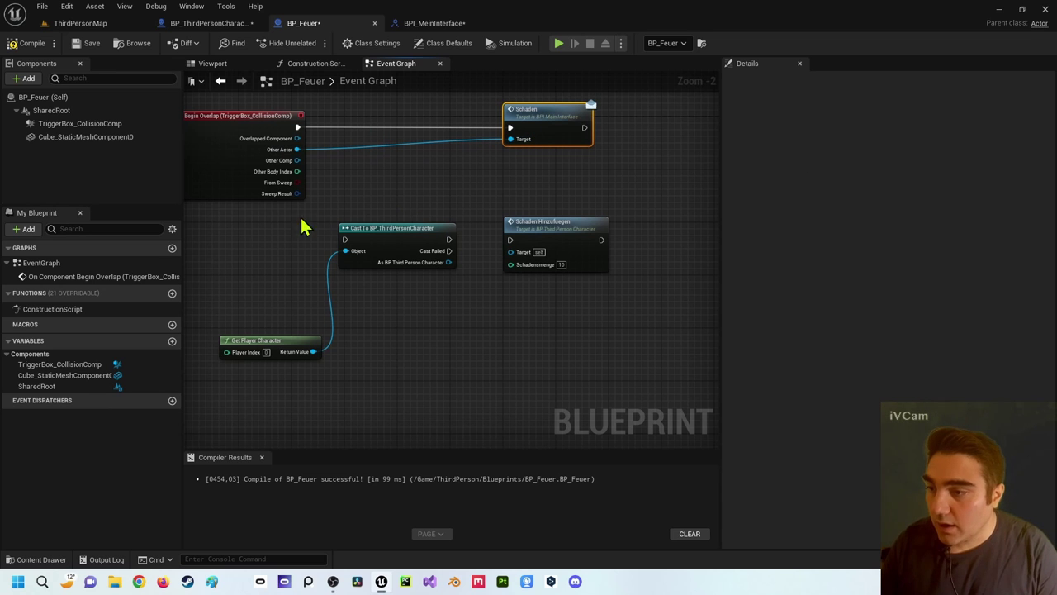
drag(223, 218, 464, 376)
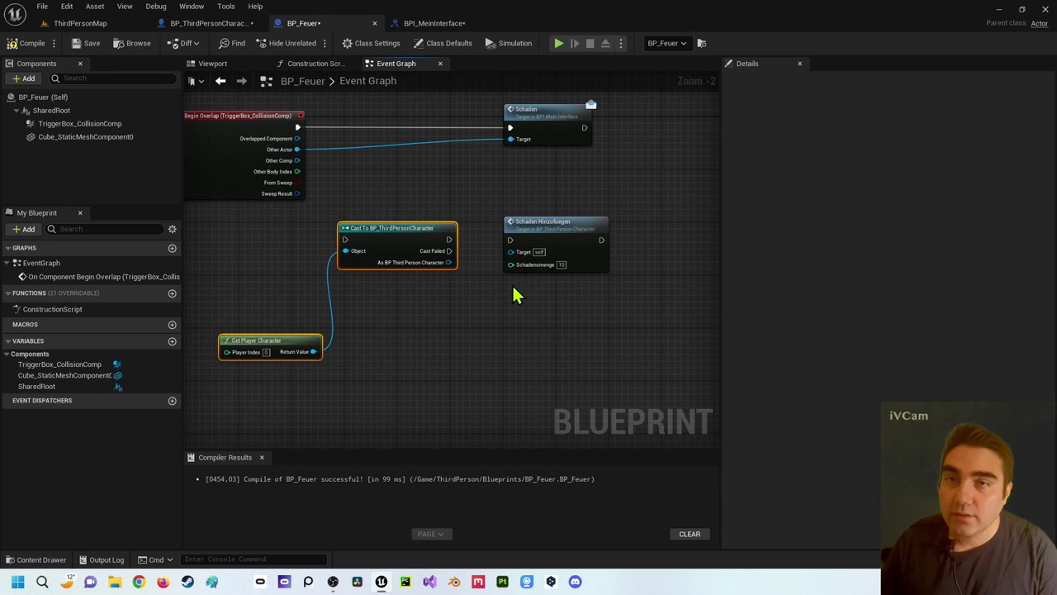
click(26, 47)
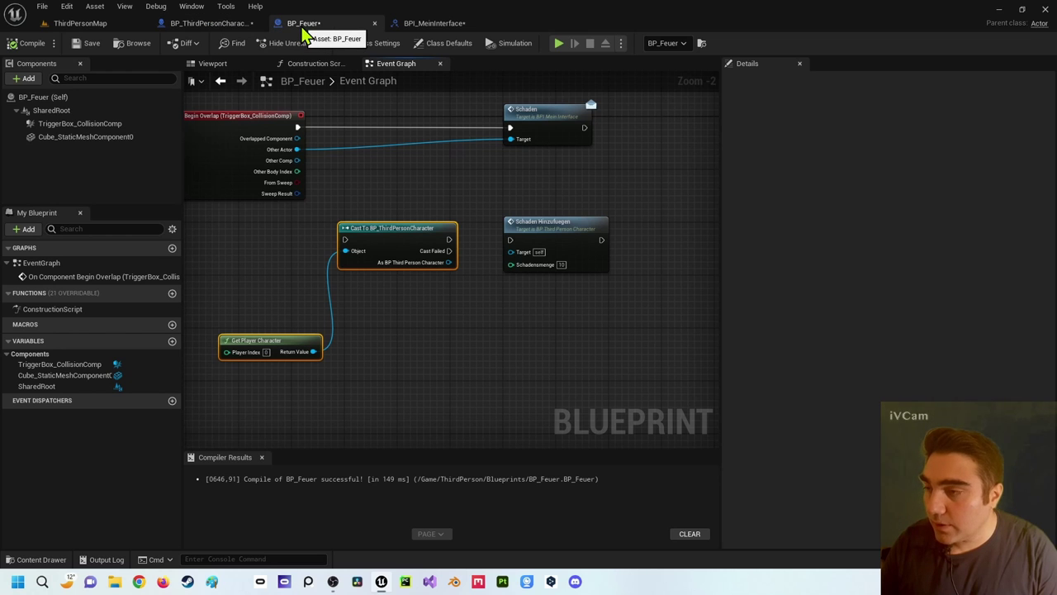
Add BPI_MeinInterface to BP_ThirdPersonCharacter's implemented interfaces in Class Settings
click(216, 23)
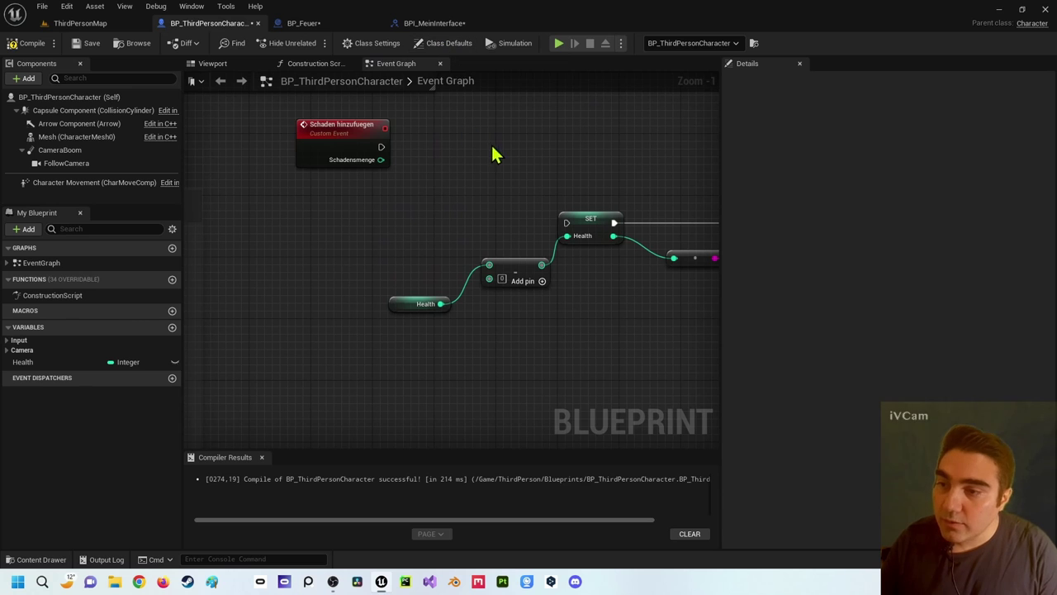
click(301, 134)
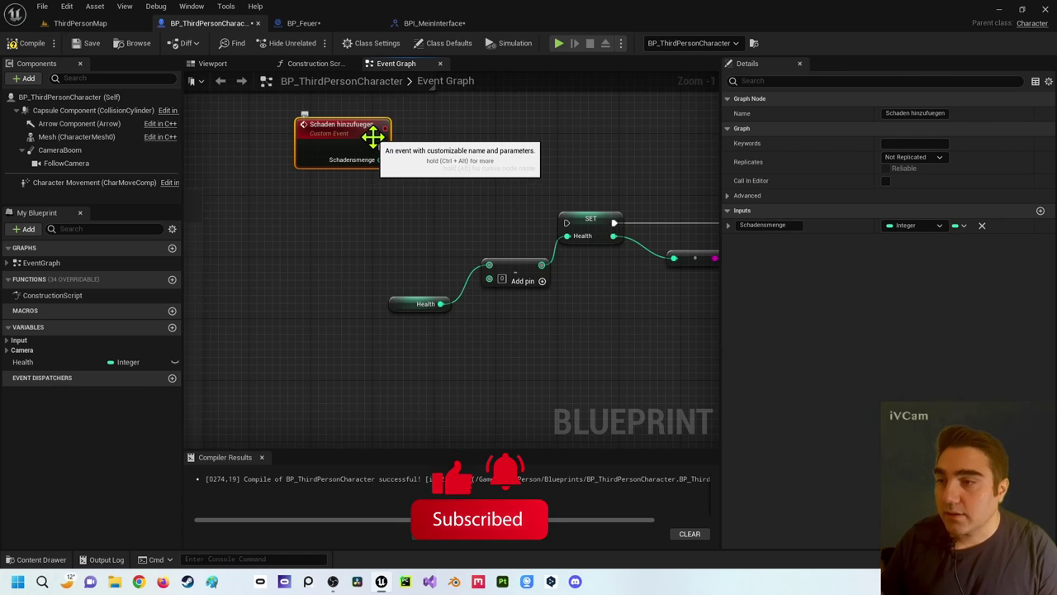
click(377, 44)
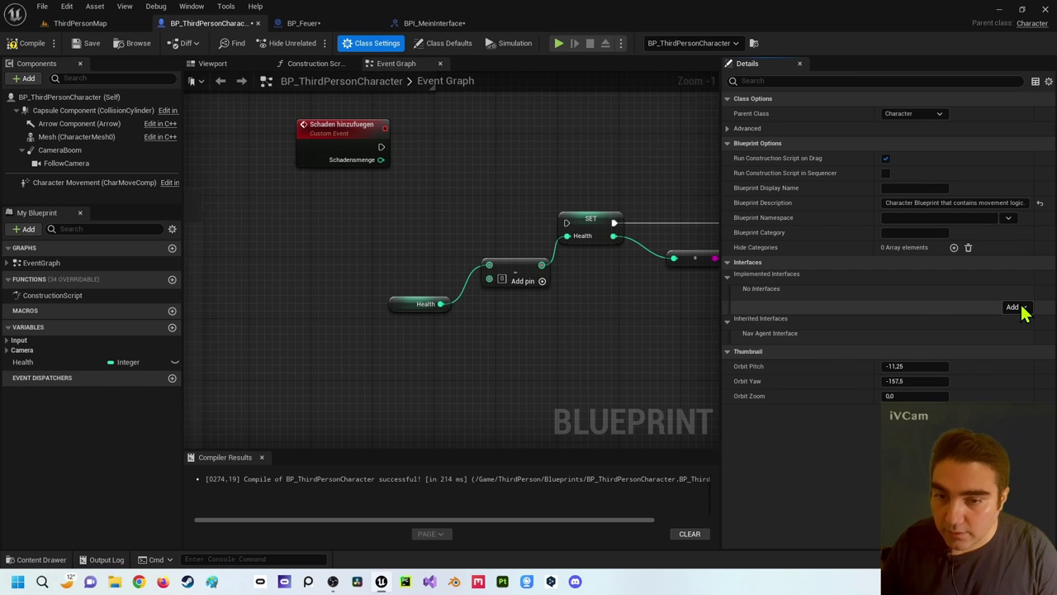
click(1019, 307)
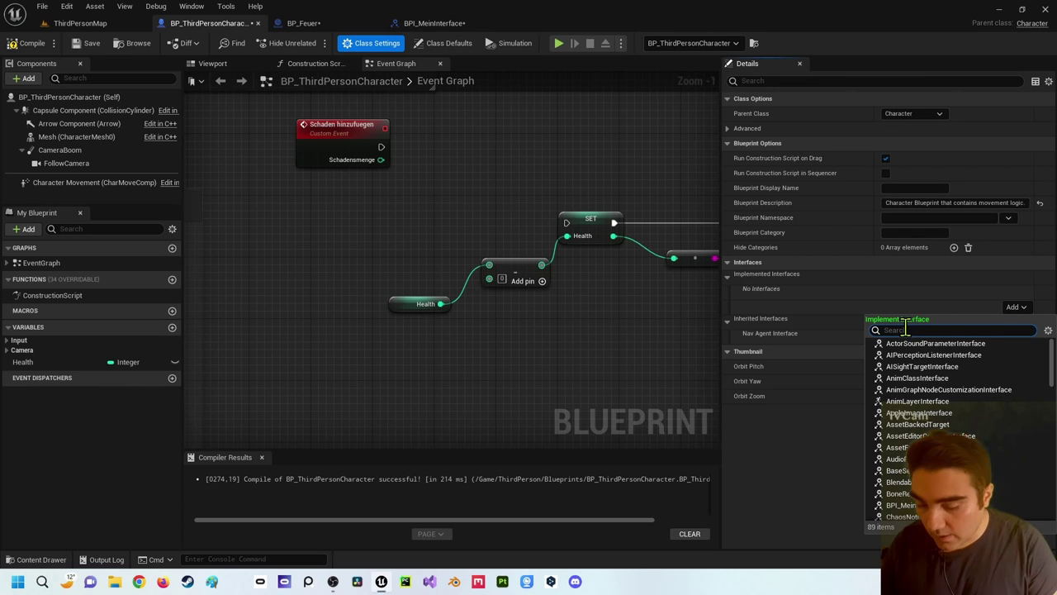
text(BPI)
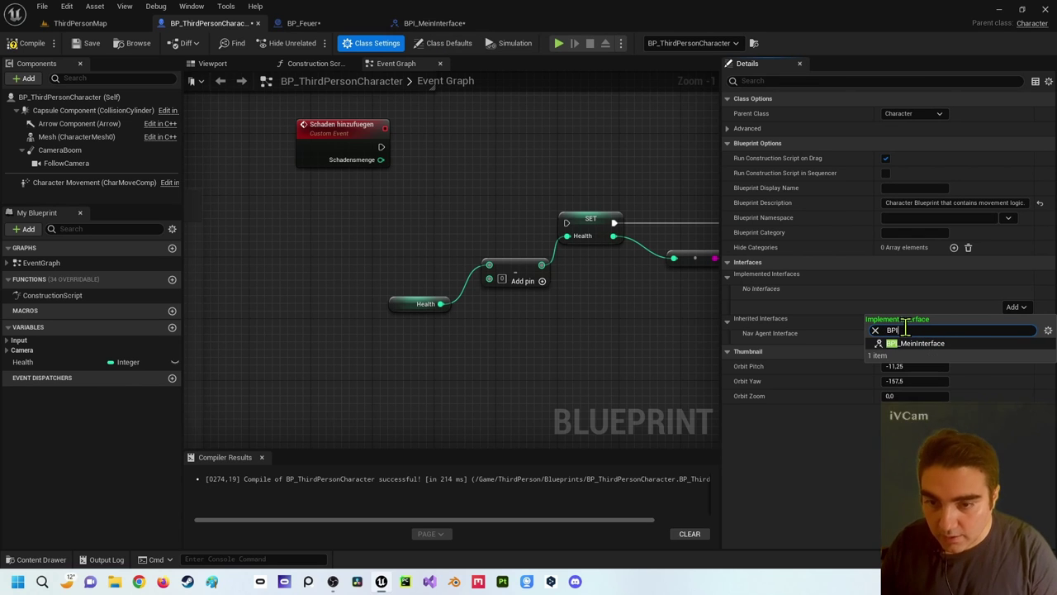
click(925, 343)
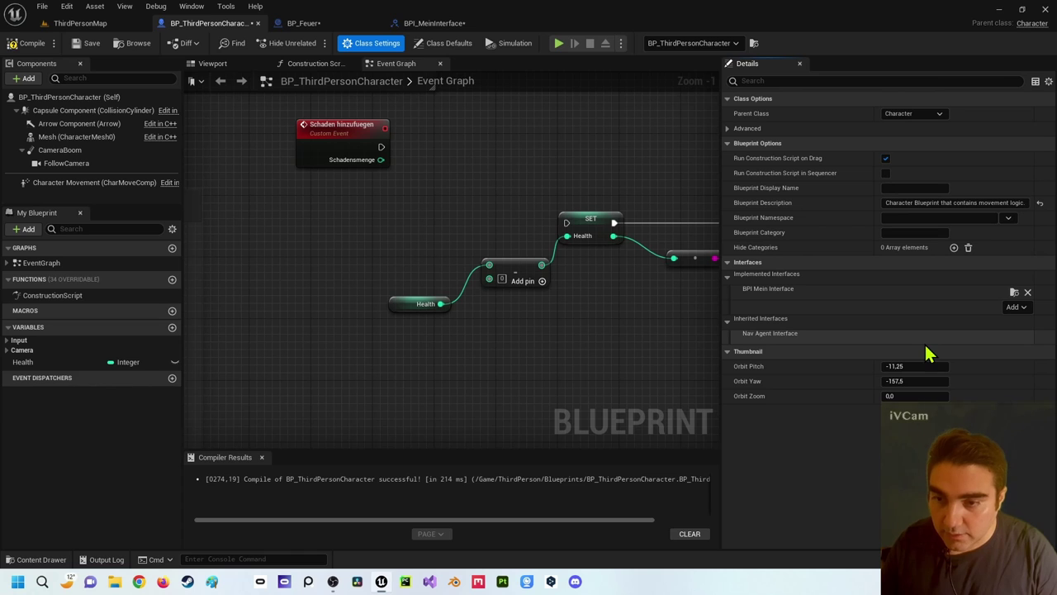
click(430, 23)
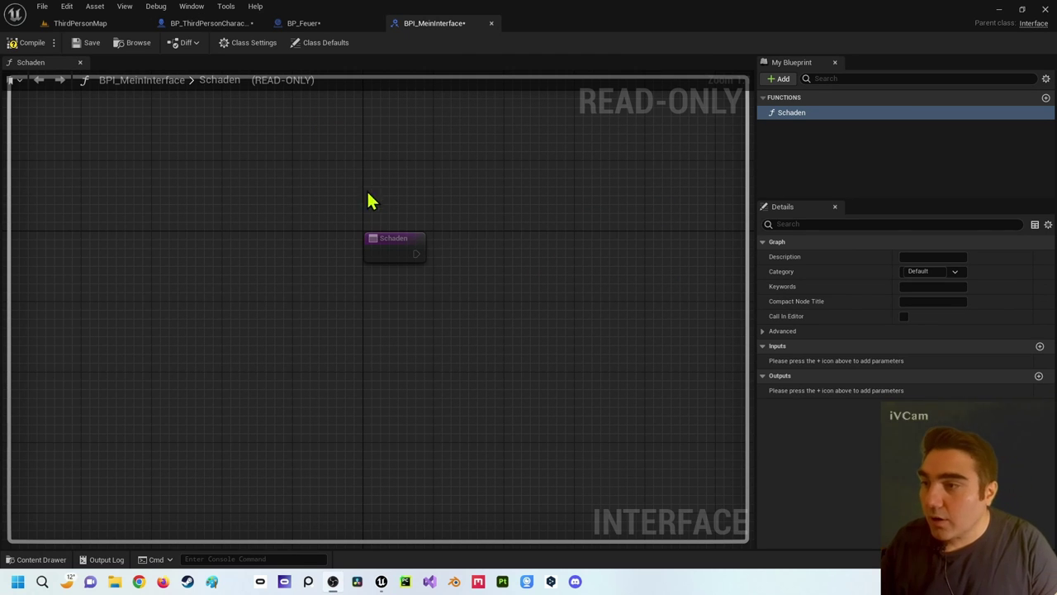
Compile BPI_MeinInterface and return to BP_ThirdPersonCharacter
click(211, 23)
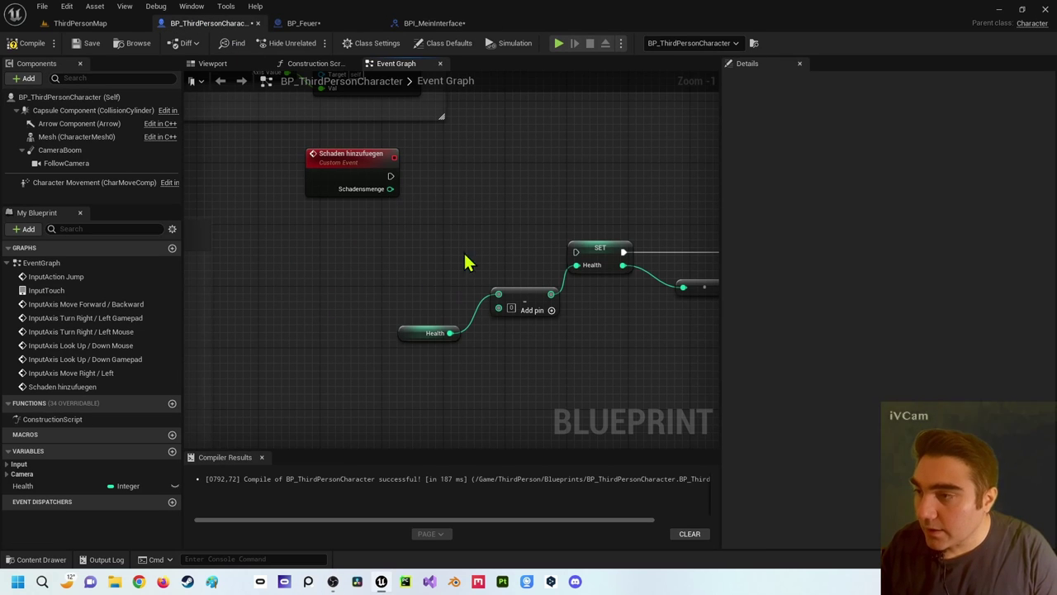
click(415, 25)
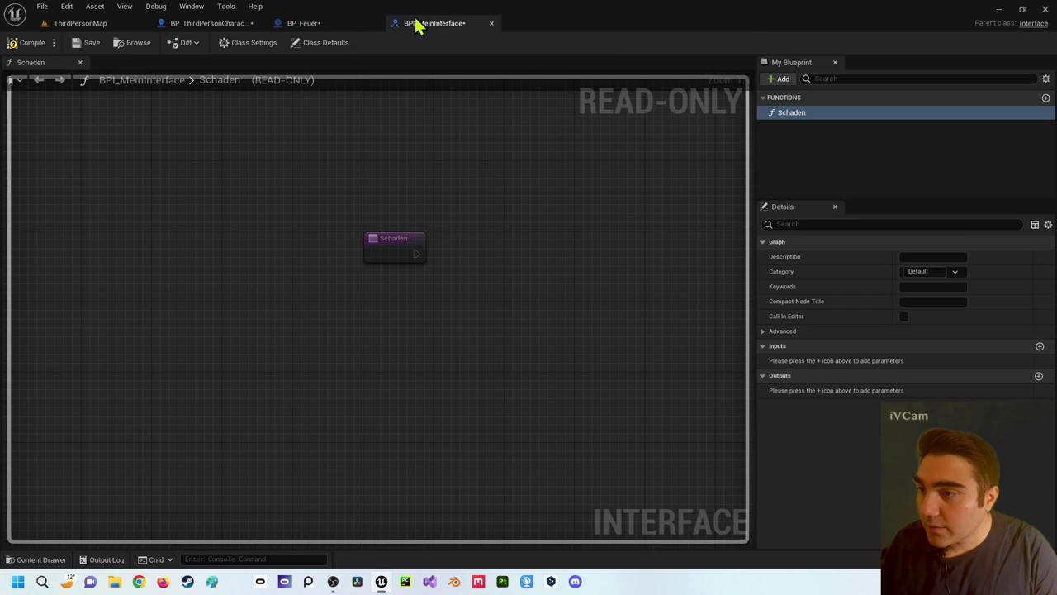
click(17, 51)
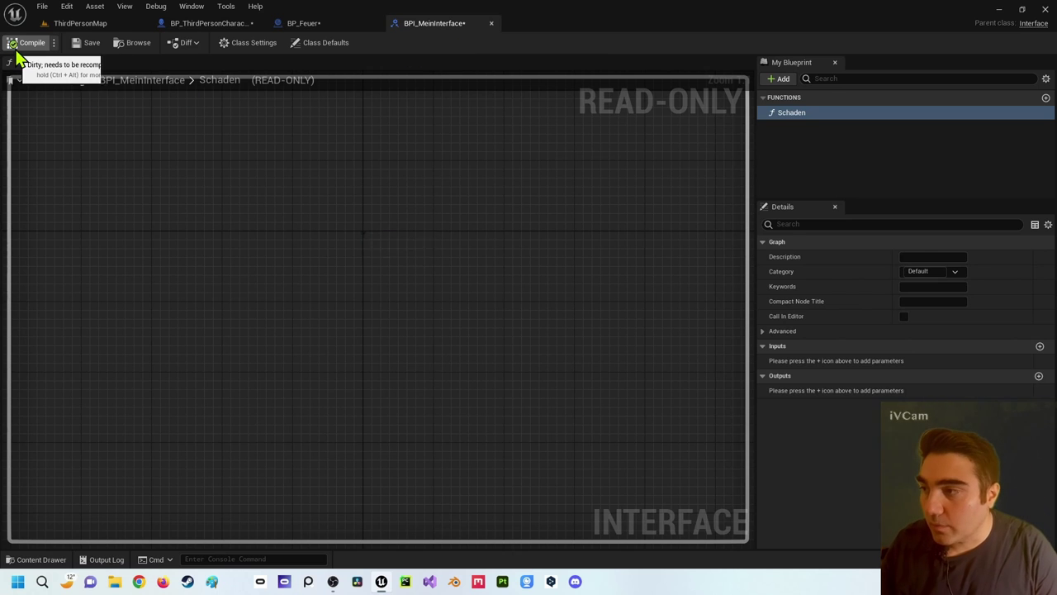
click(206, 23)
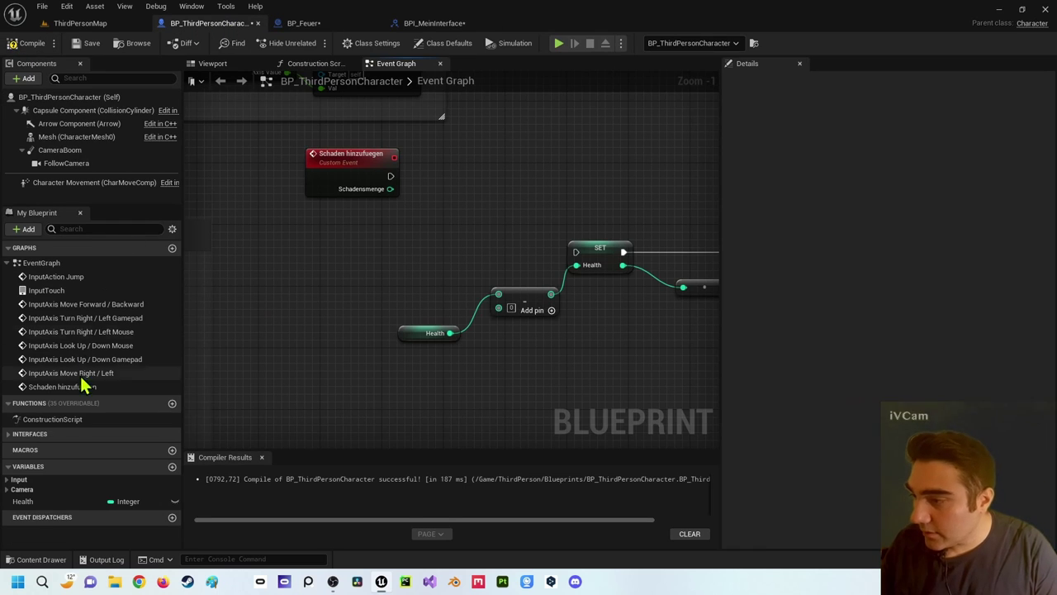
Reveal Schaden under Interfaces in My Blueprint and delete a test Schaden message node
click(6, 435)
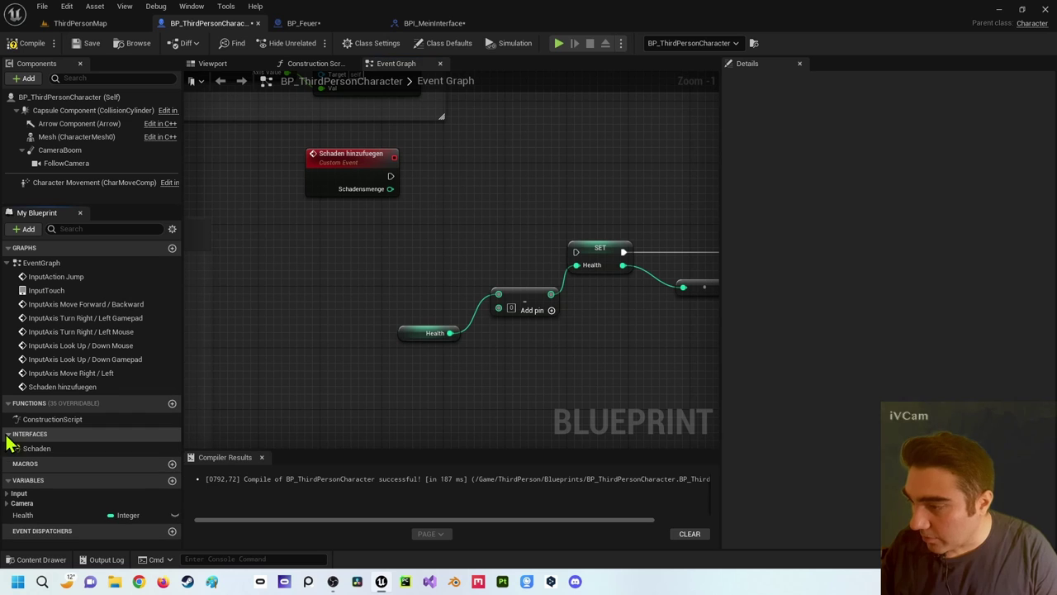
click(44, 451)
right_click(47, 459)
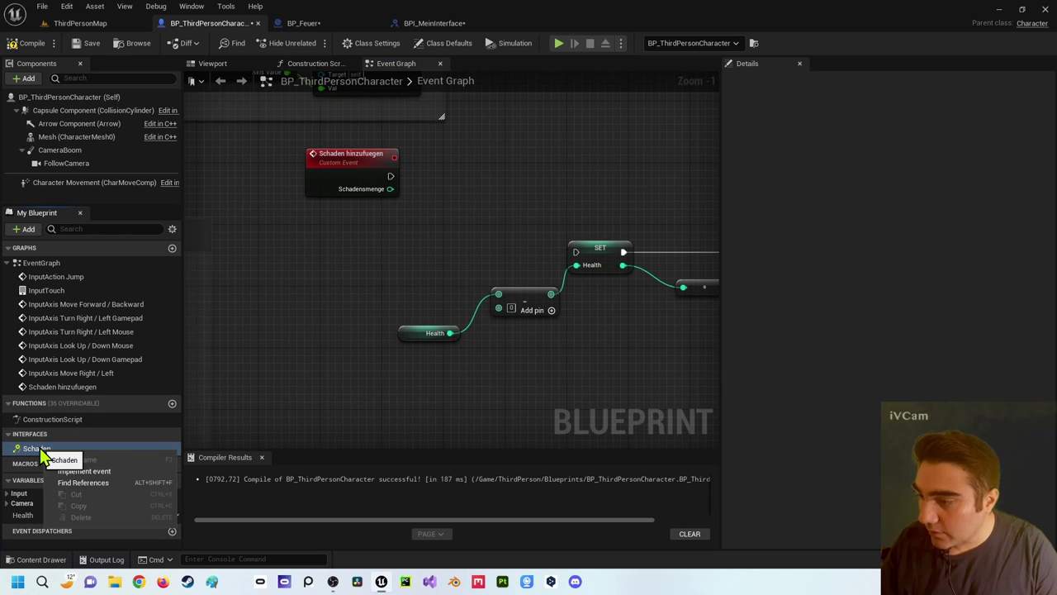
right_click(260, 273)
text(schaden)
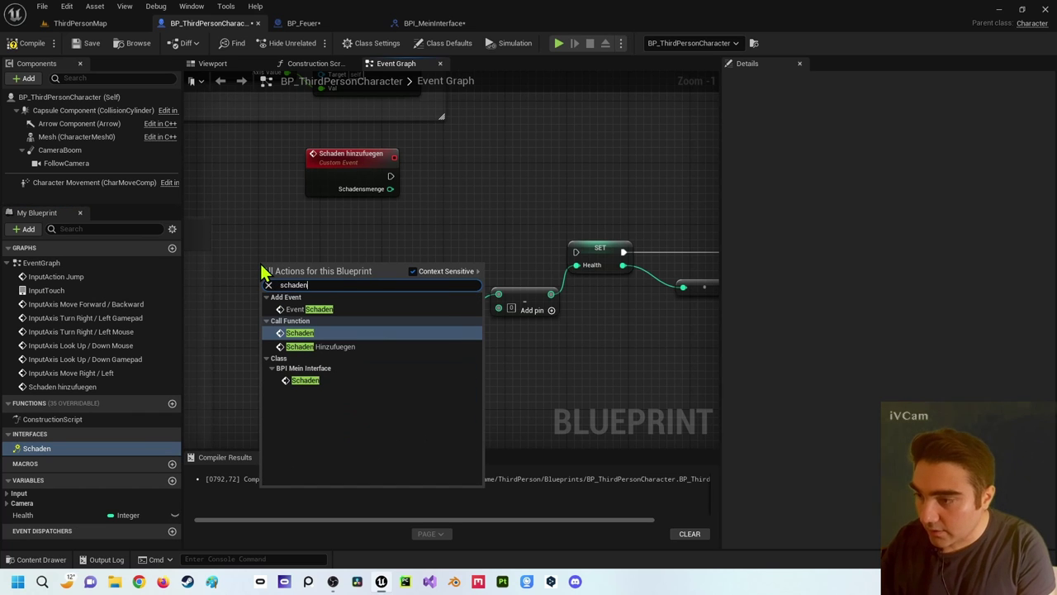
click(321, 387)
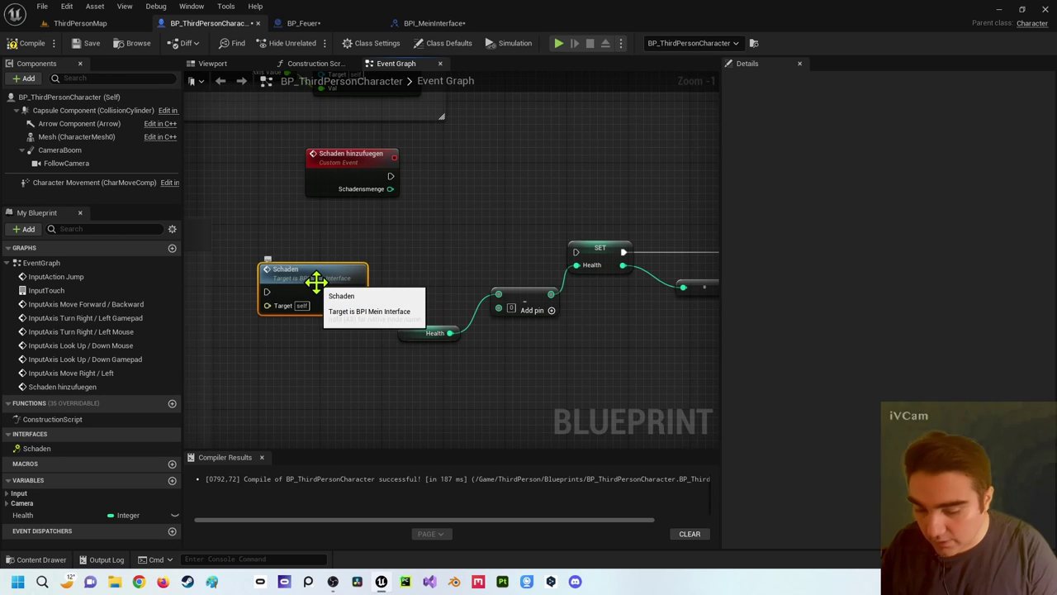
key(Delete)
Delete a second test Schaden call node and select the Schaden interface function
right_click(304, 279)
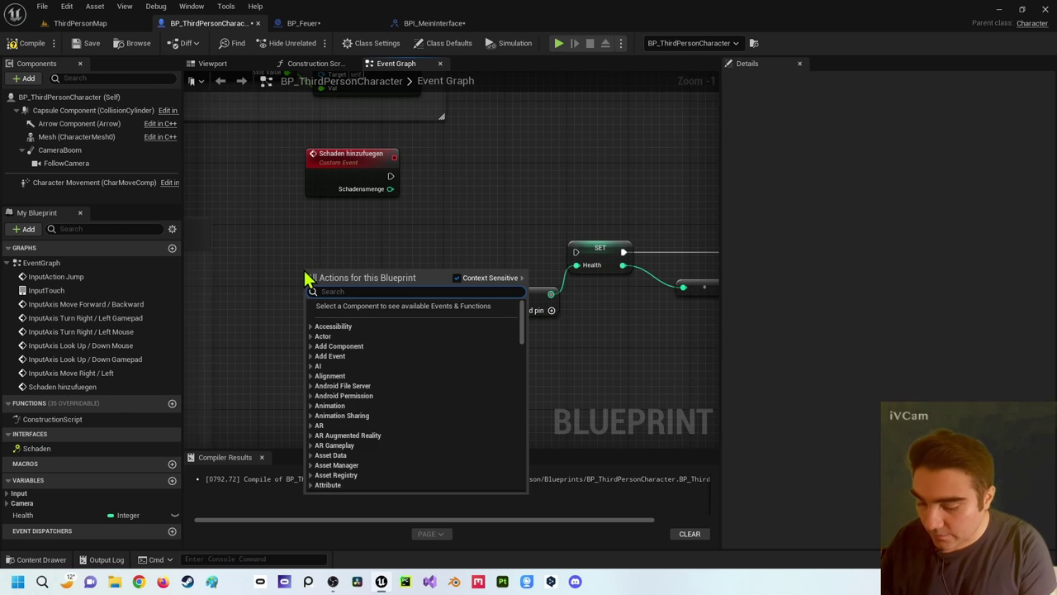
text(schaden)
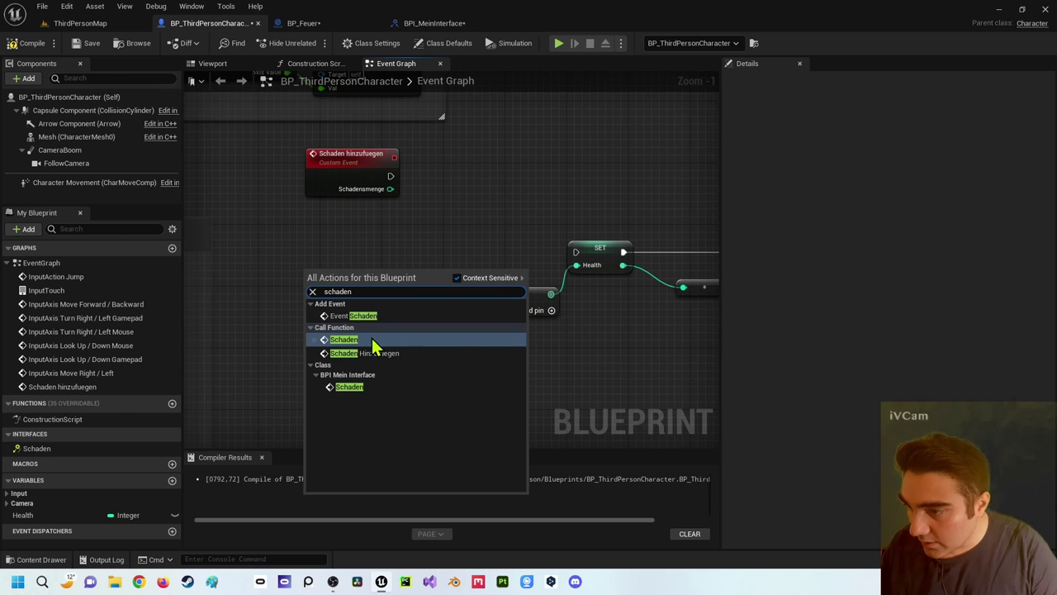
click(379, 346)
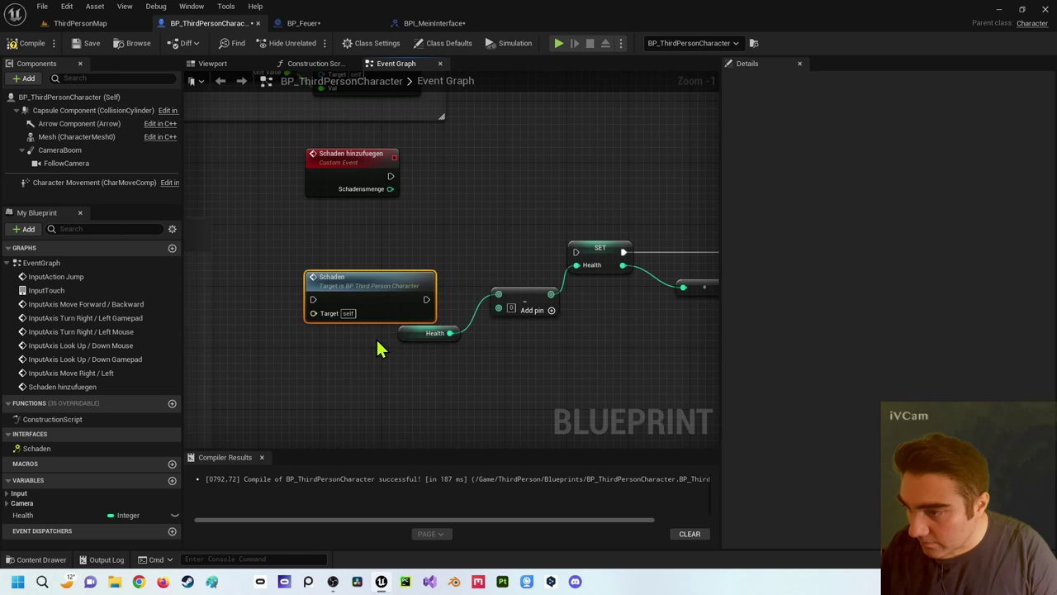
key(Delete)
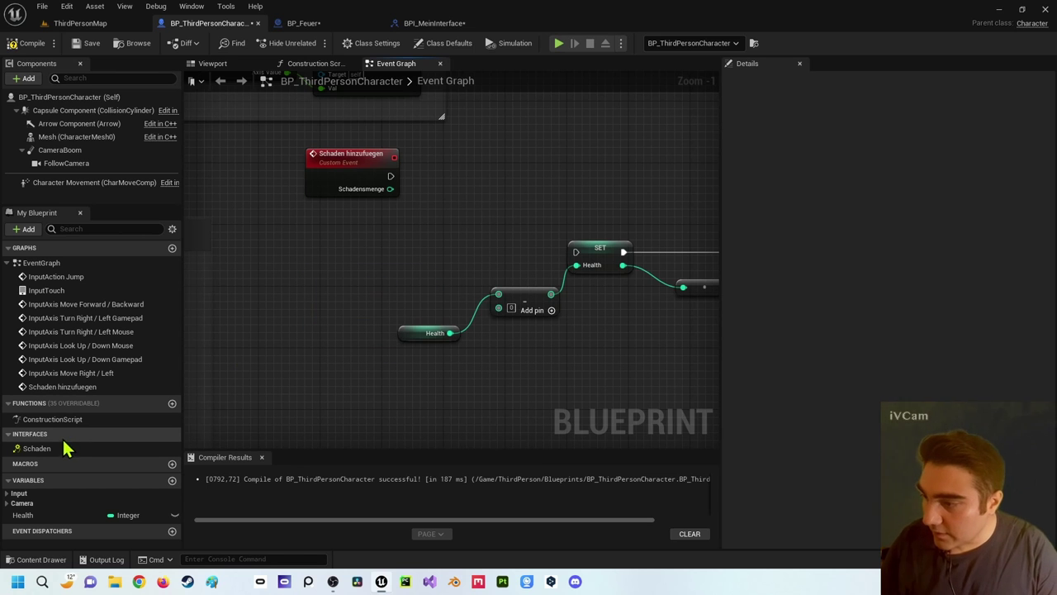
click(58, 448)
right_click(68, 452)
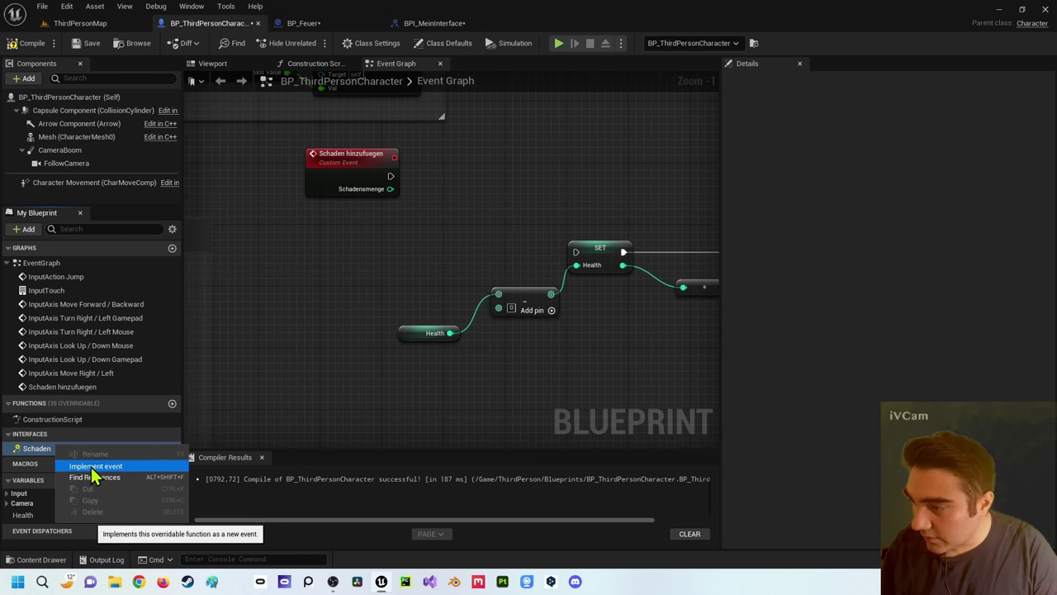
Implement Event Schaden beside the Health nodes and wire its execution output into SET Health
click(93, 466)
scroll(353, 367, down, 5)
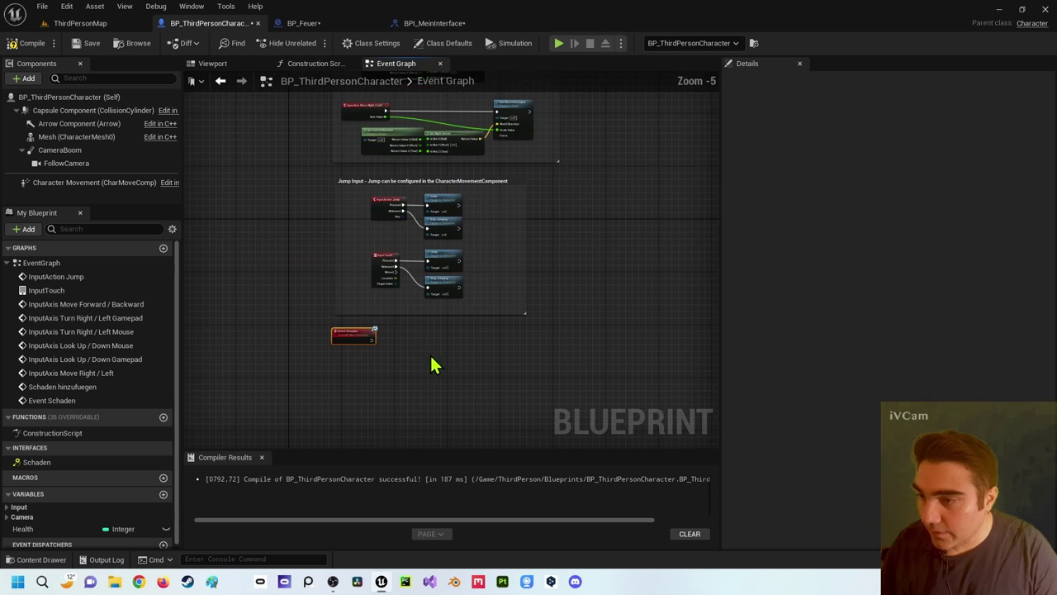
right_drag(432, 361, 355, 438)
mouse_move(285, 425)
mouse_down()
mouse_move(417, 351)
mouse_move(559, 113)
mouse_up()
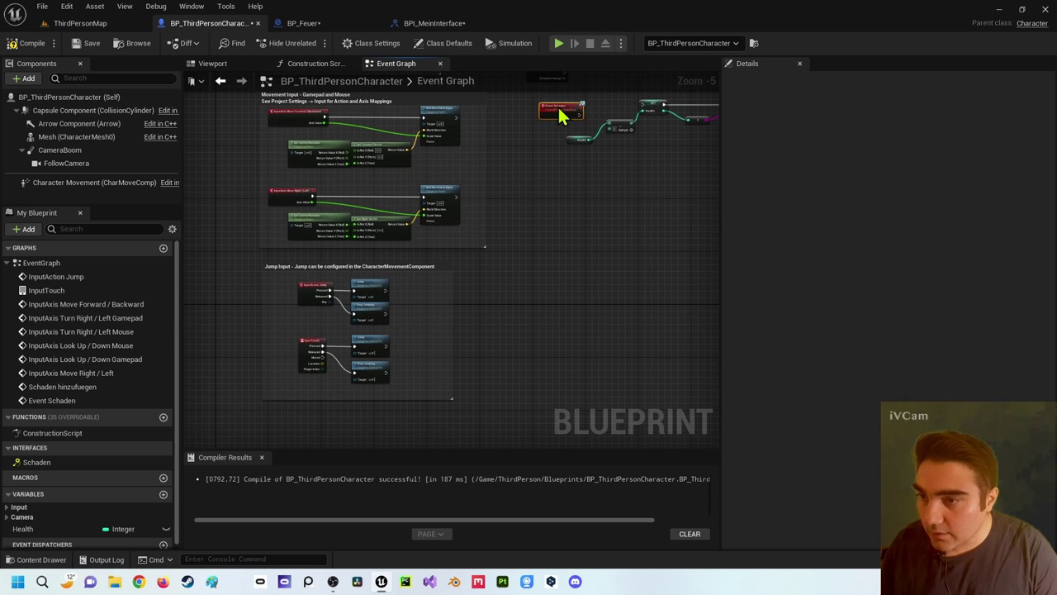
scroll(571, 141, up, 5)
right_drag(571, 141, 369, 337)
drag(432, 252, 607, 230)
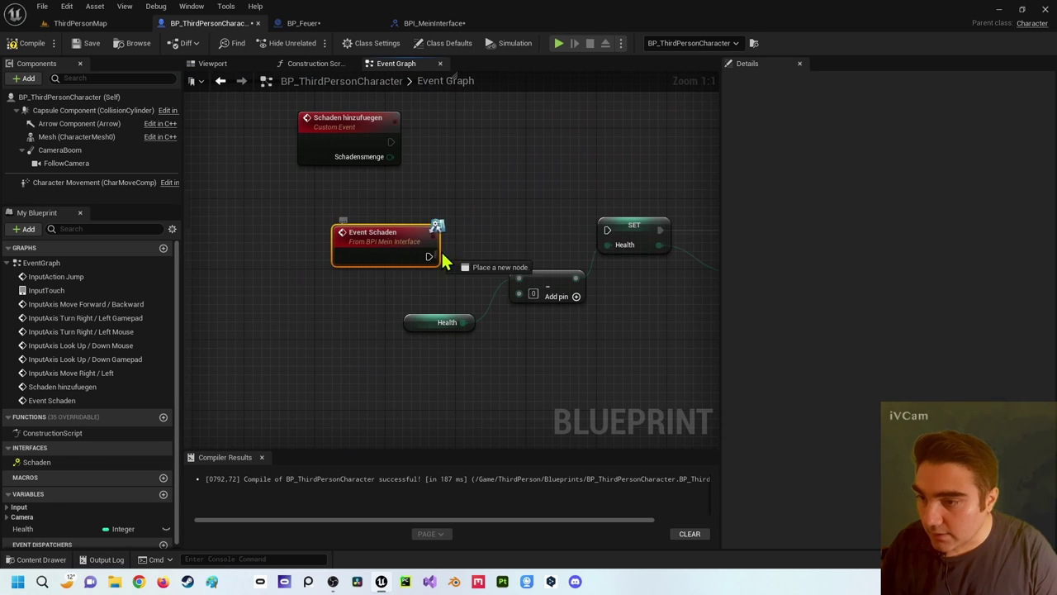
drag(369, 239, 351, 232)
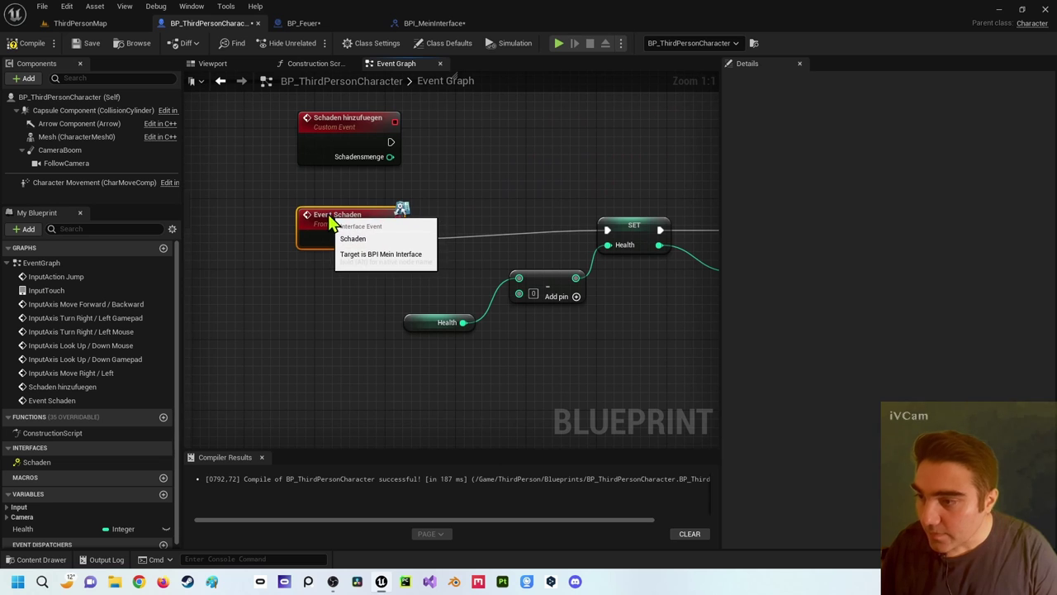
drag(413, 220, 395, 210)
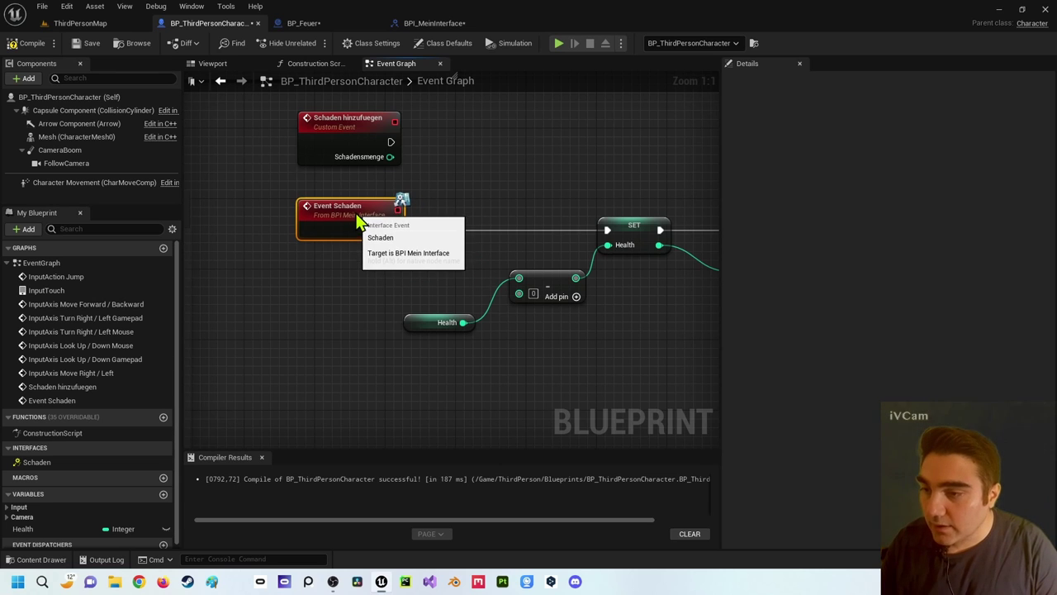
right_drag(401, 274, 350, 263)
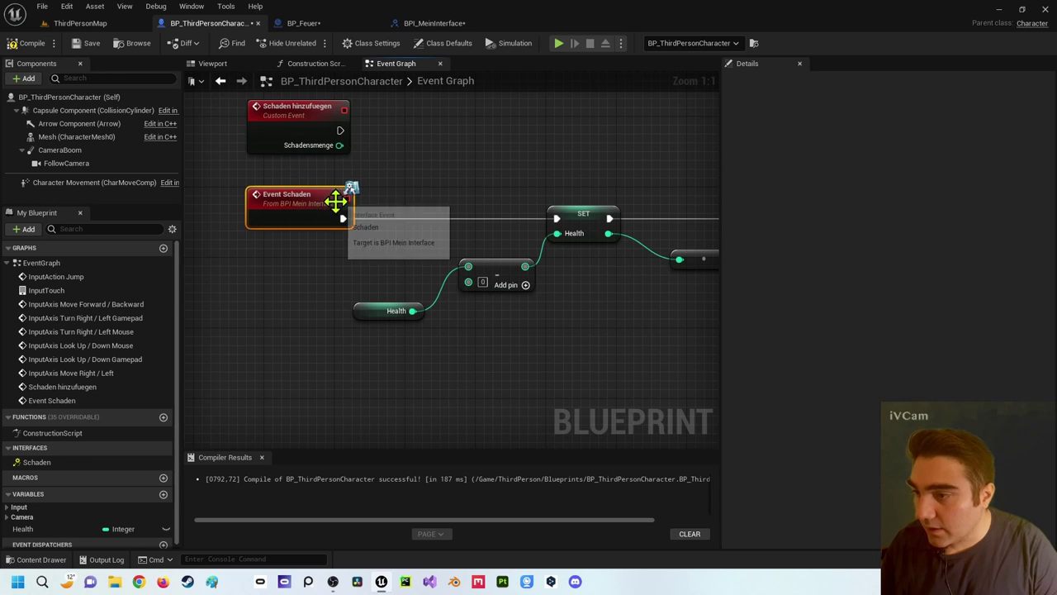
click(307, 23)
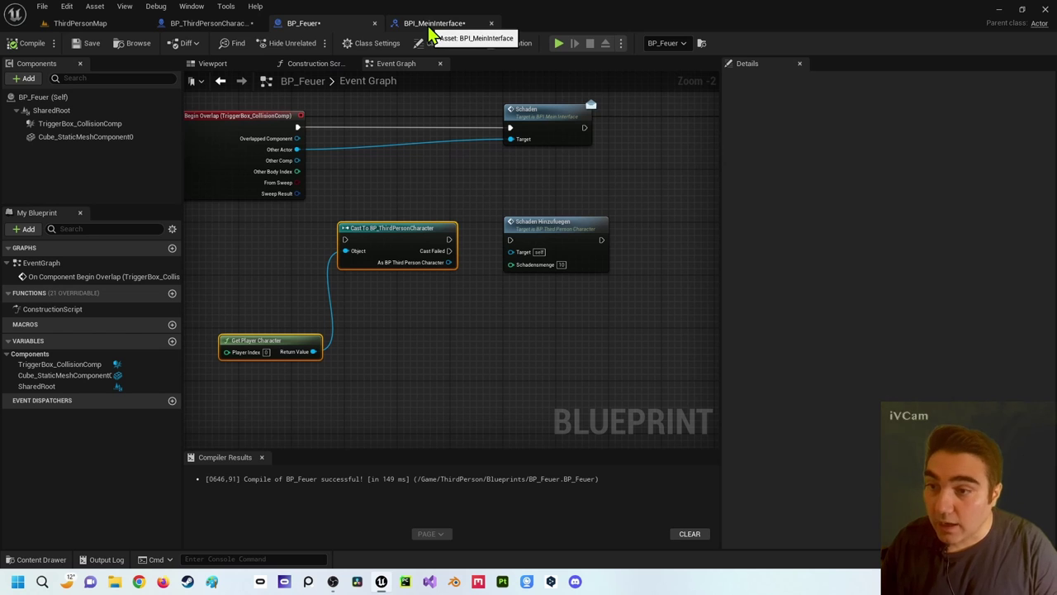
Give the Schaden function an Integer input named Schadenspunkt and compile BPI_MeinInterface
click(432, 25)
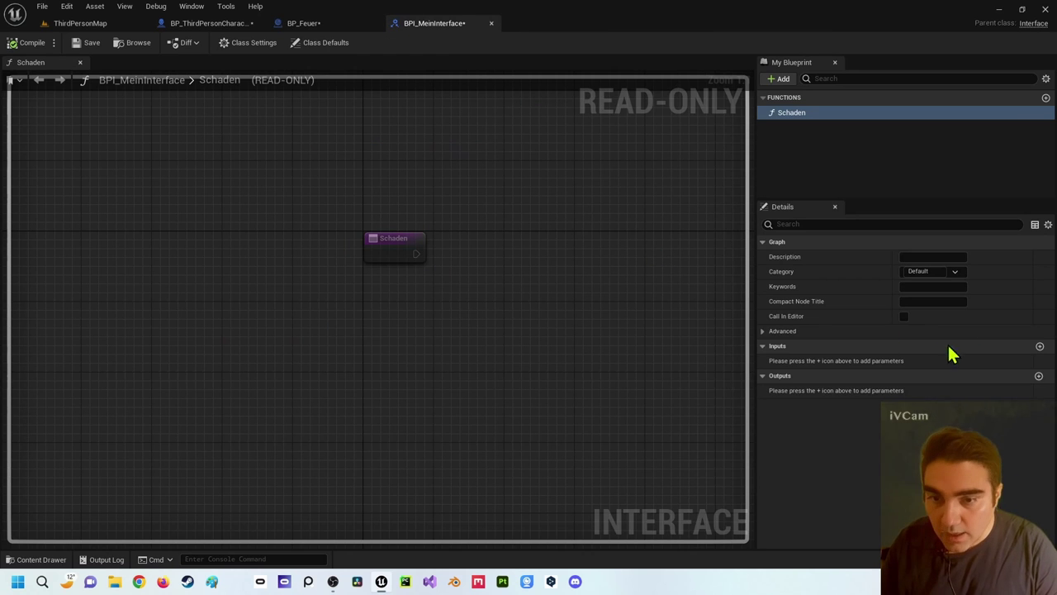
click(1039, 347)
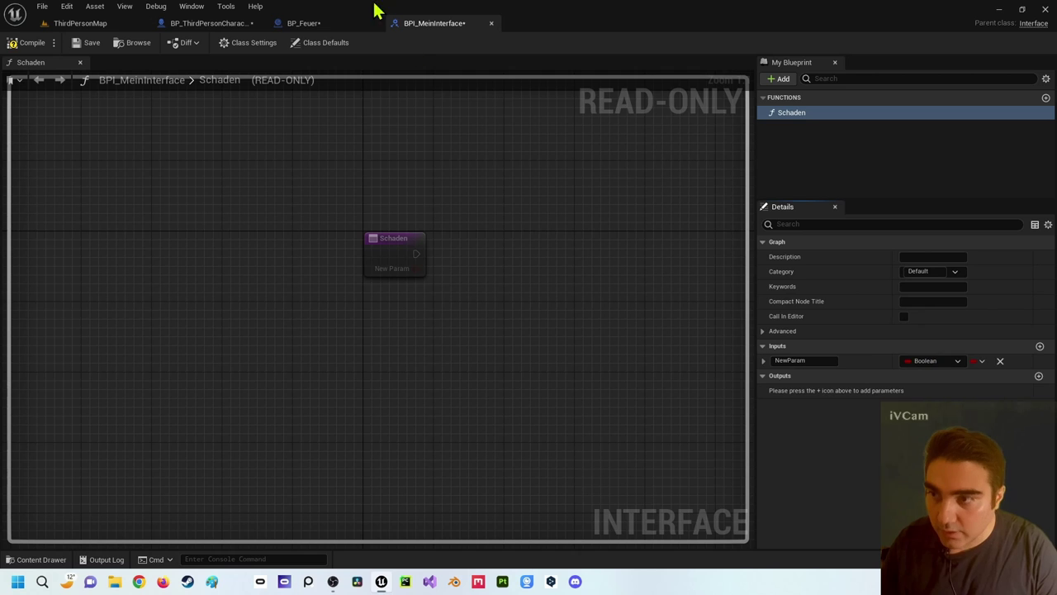
click(813, 360)
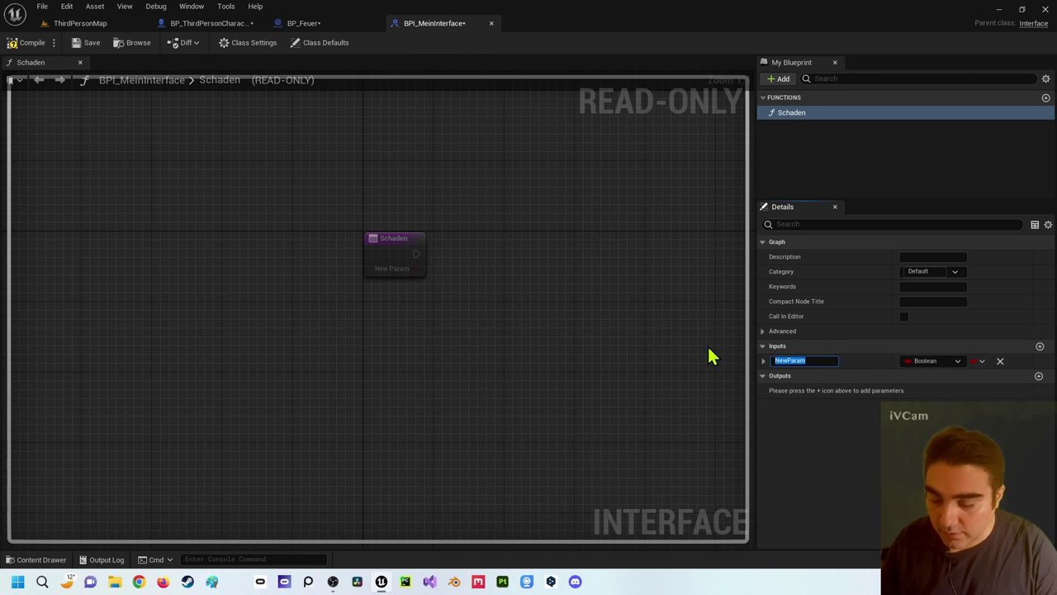
text(Schaden)
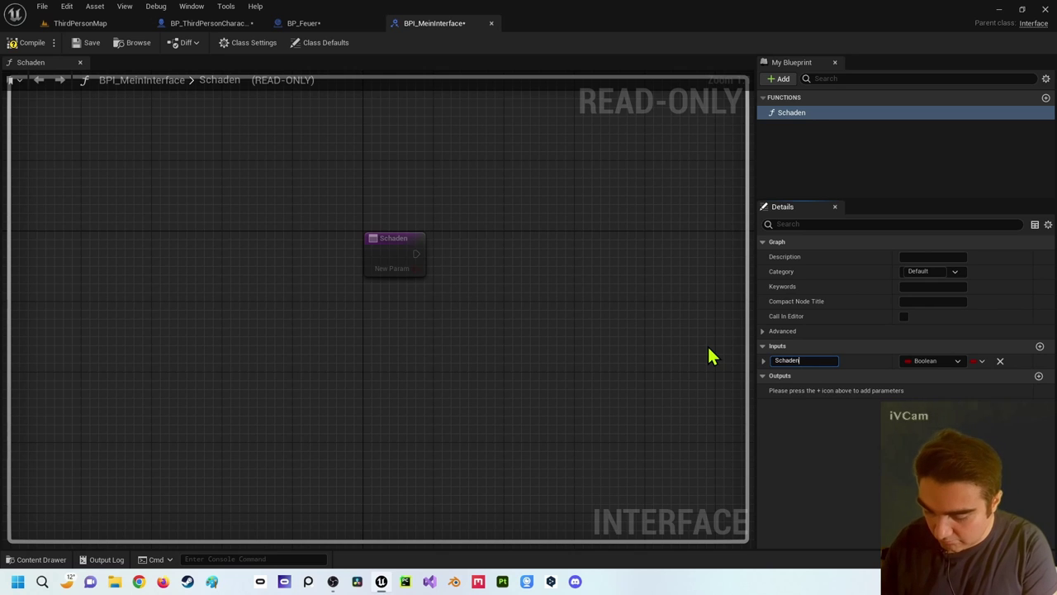
text(me)
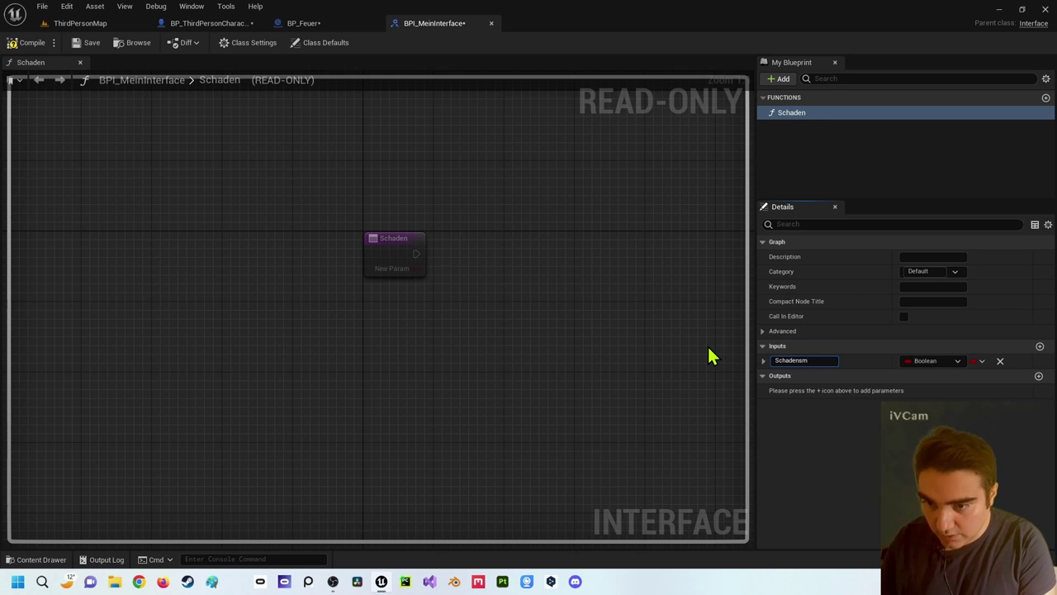
key(BackSpace)
text(punkt)
key(Return)
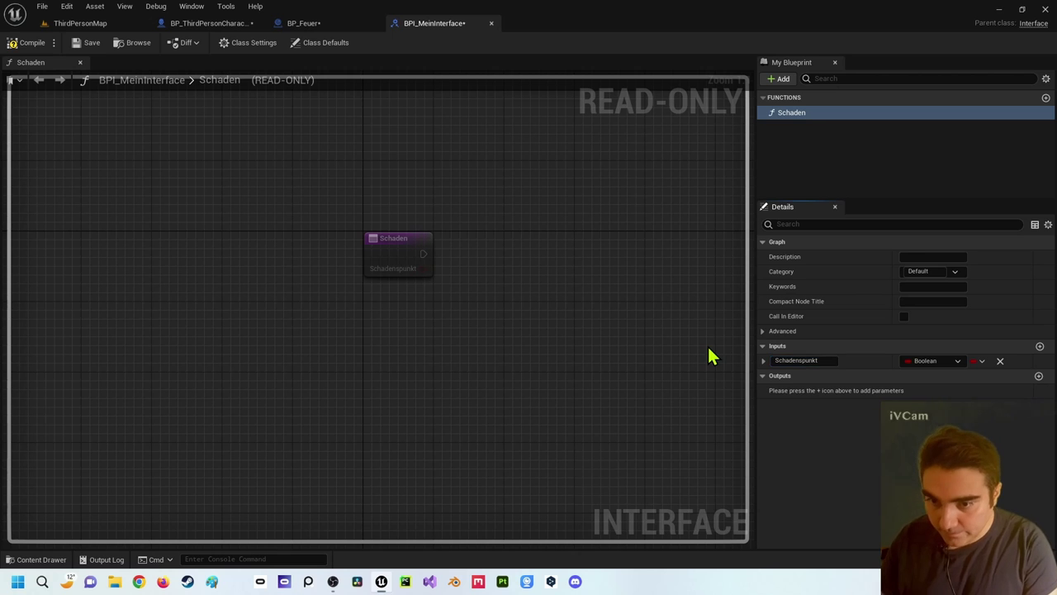
click(914, 363)
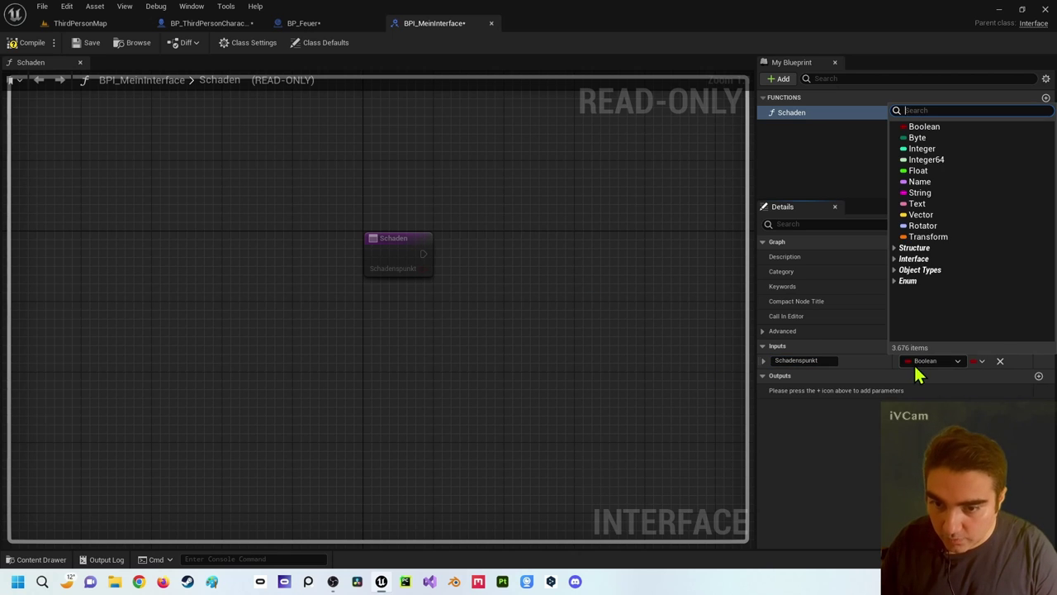
click(916, 149)
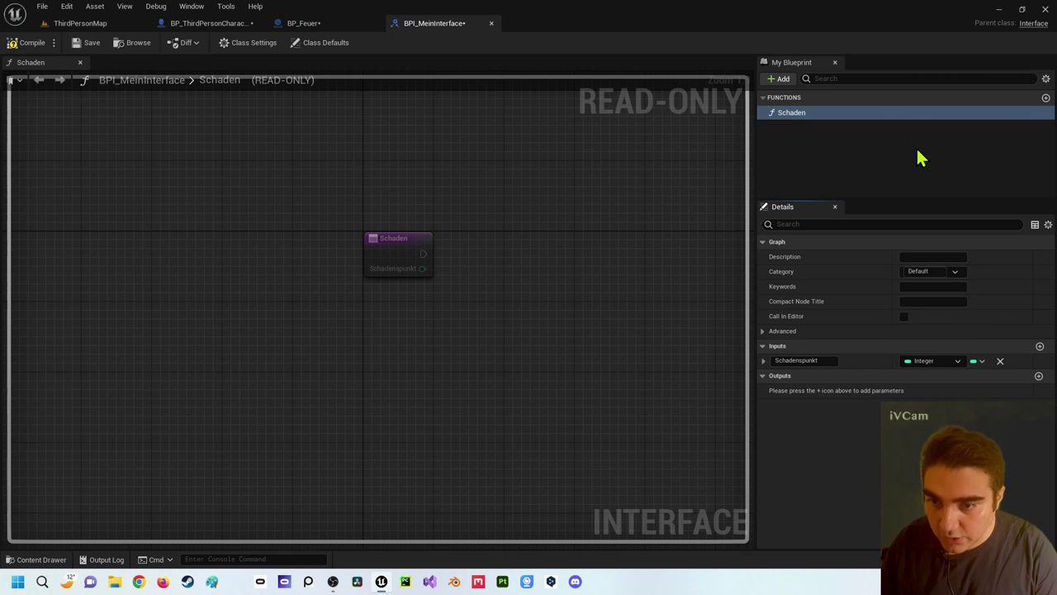
click(13, 49)
click(310, 25)
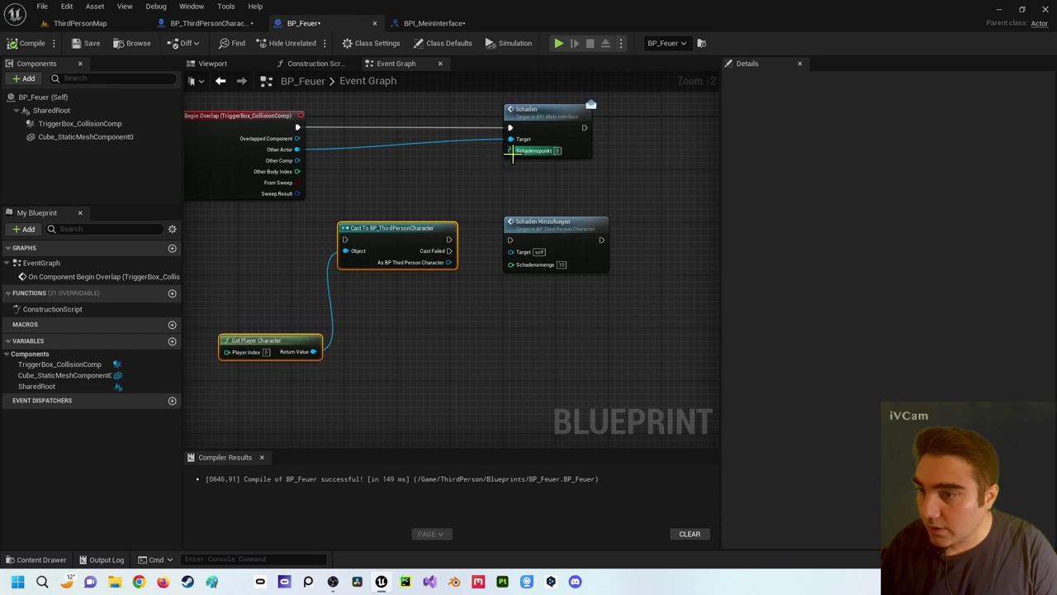
Wire Event Schaden's Schadenspunkt pin into the Health subtraction node
click(219, 23)
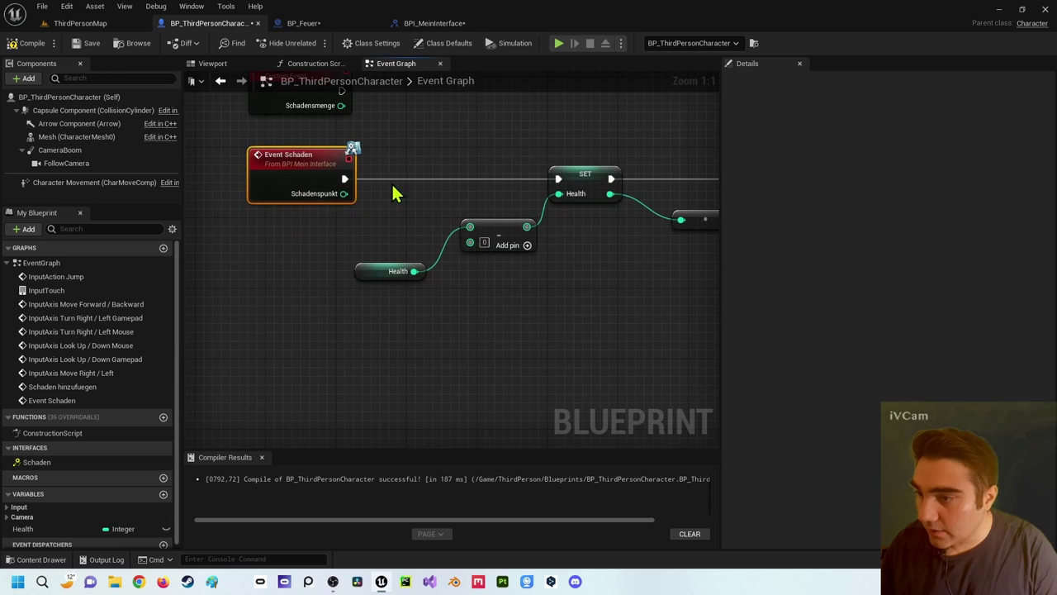
mouse_move(342, 233)
mouse_down()
mouse_move(354, 199)
mouse_move(428, 194)
mouse_move(477, 255)
mouse_up()
scroll(484, 266, down, 3)
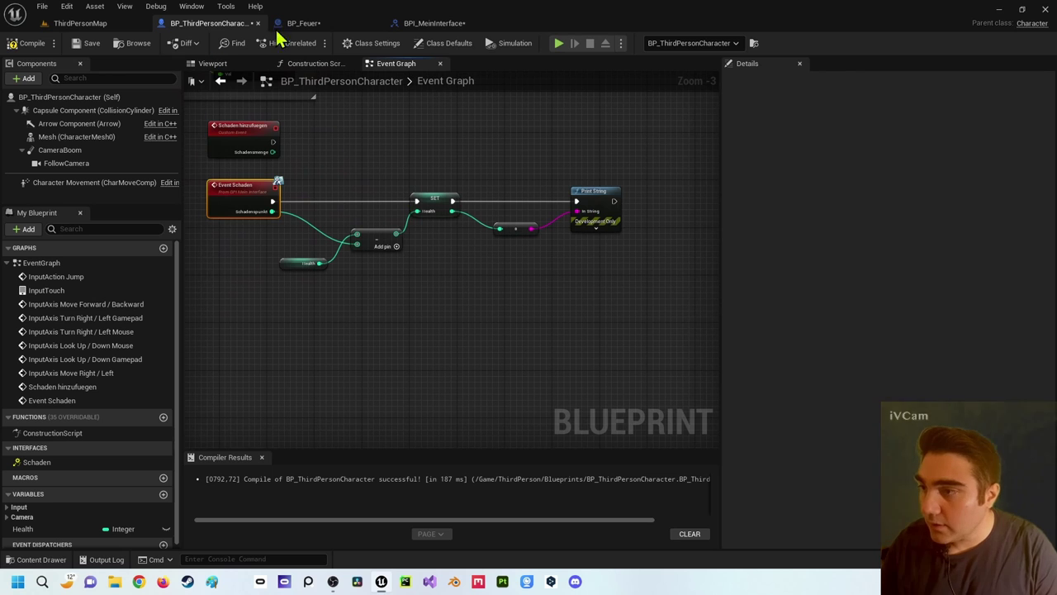
click(330, 25)
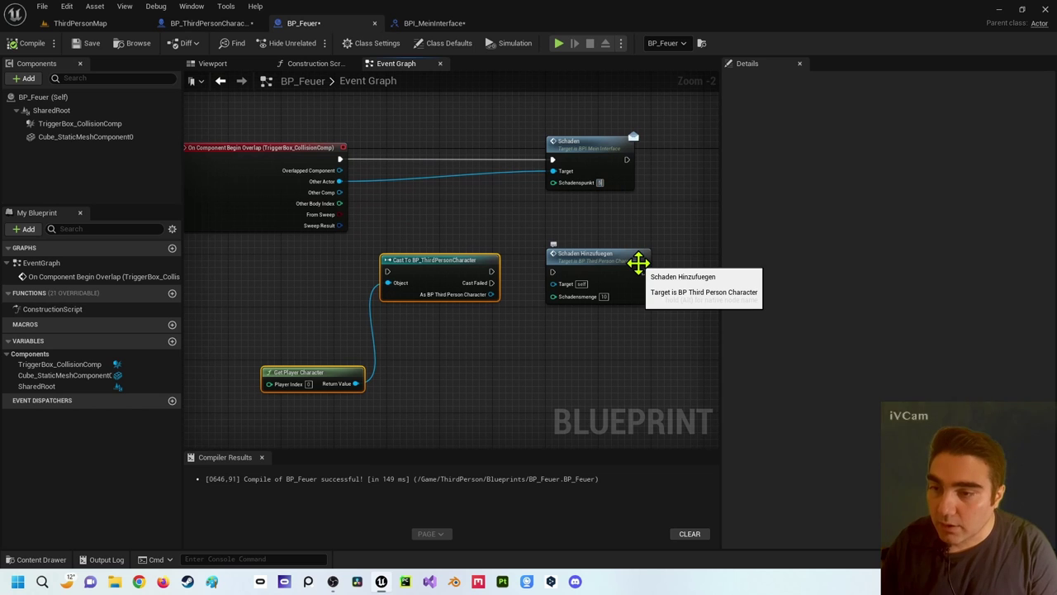
Compile BP_Feuer and play-test, walking into the box so Health prints 95, then 90
click(27, 43)
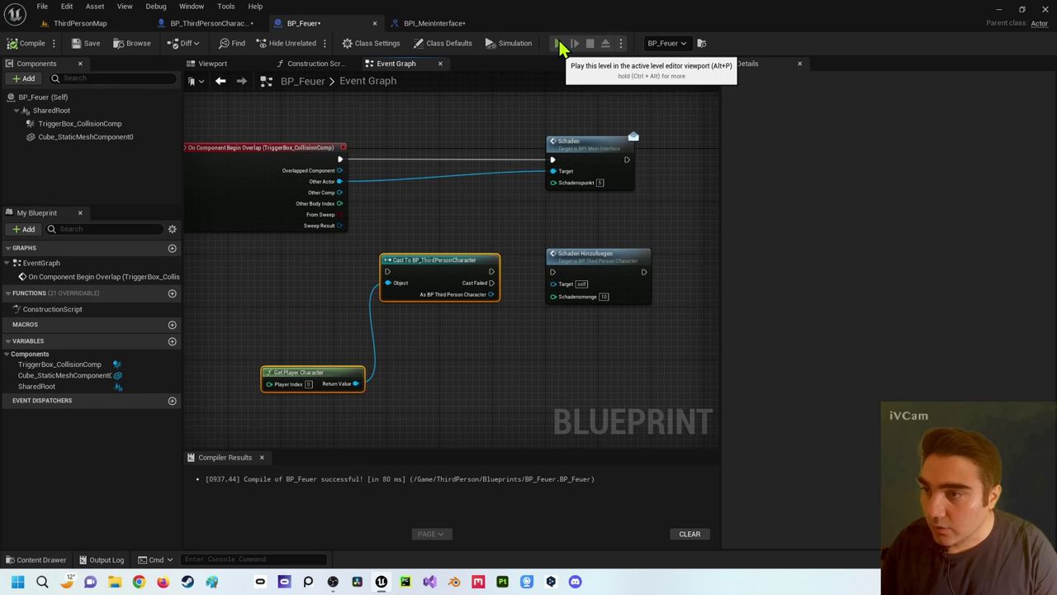
click(559, 46)
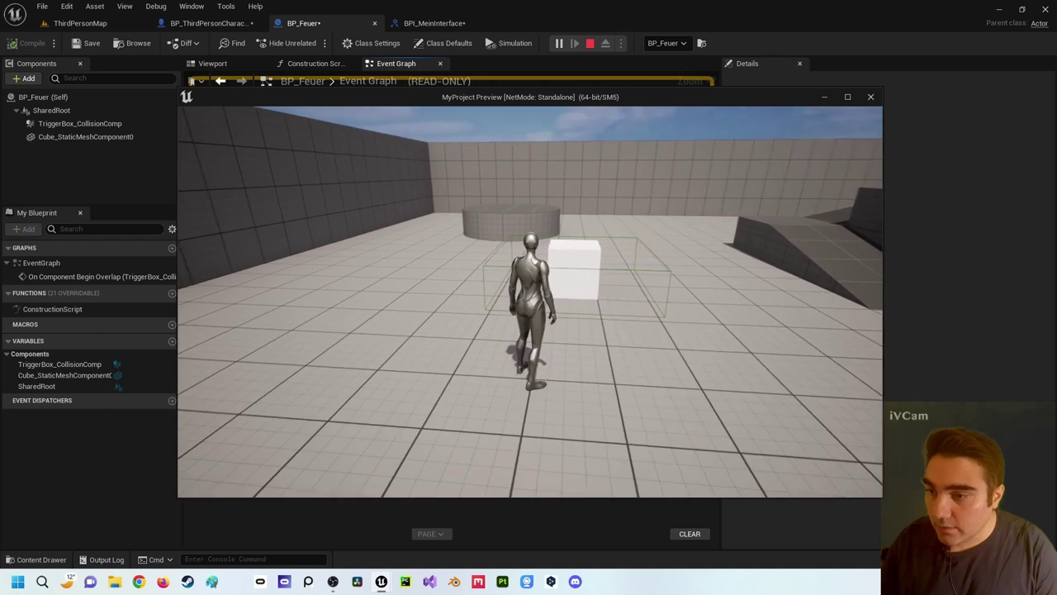
key(w)
key(s)
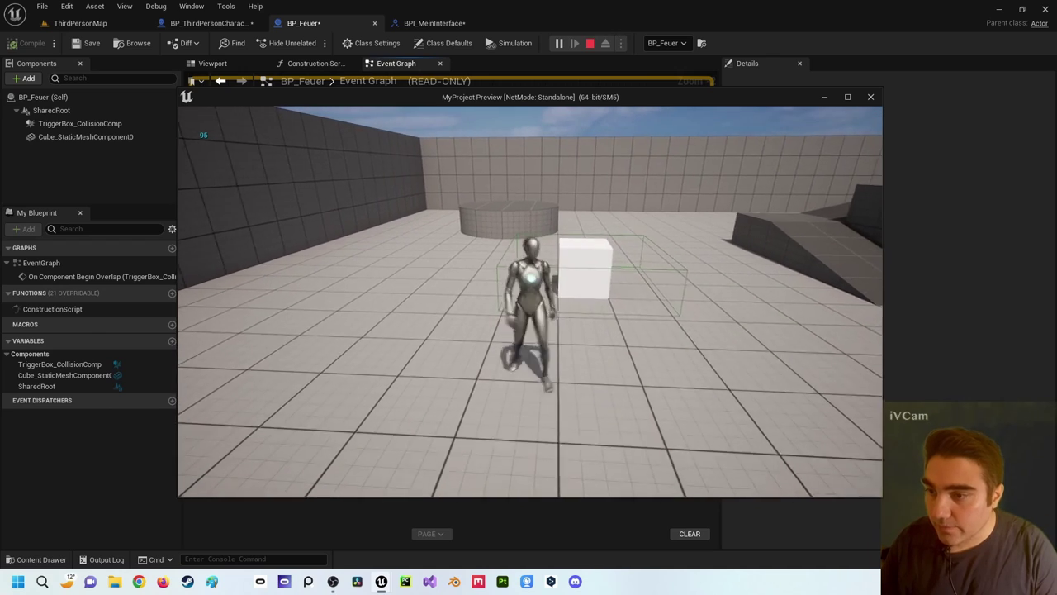
key(w)
key(d)
key(s)
key(w)
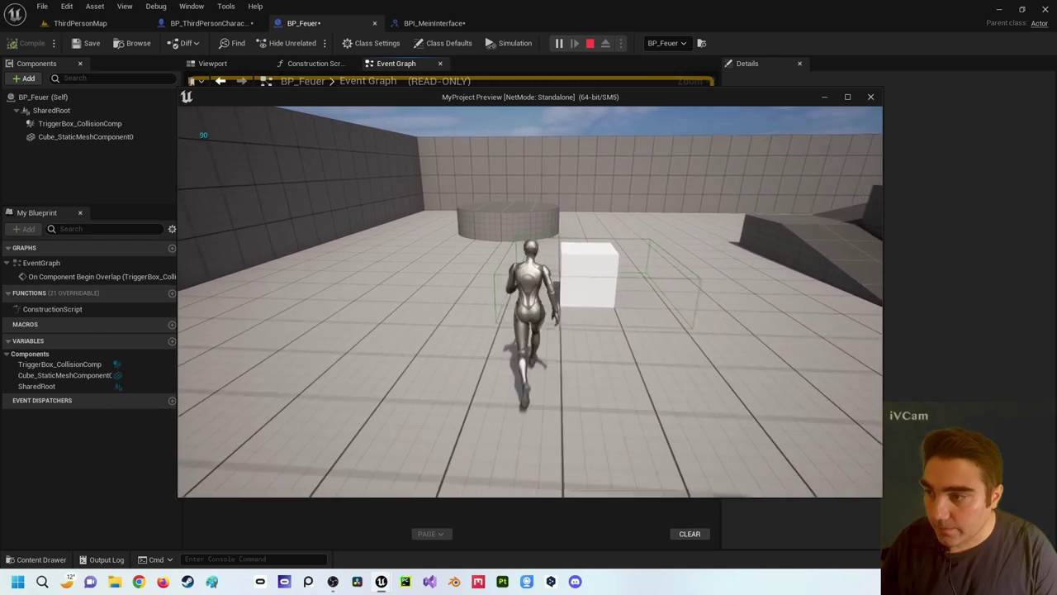
key(s)
key(Escape)
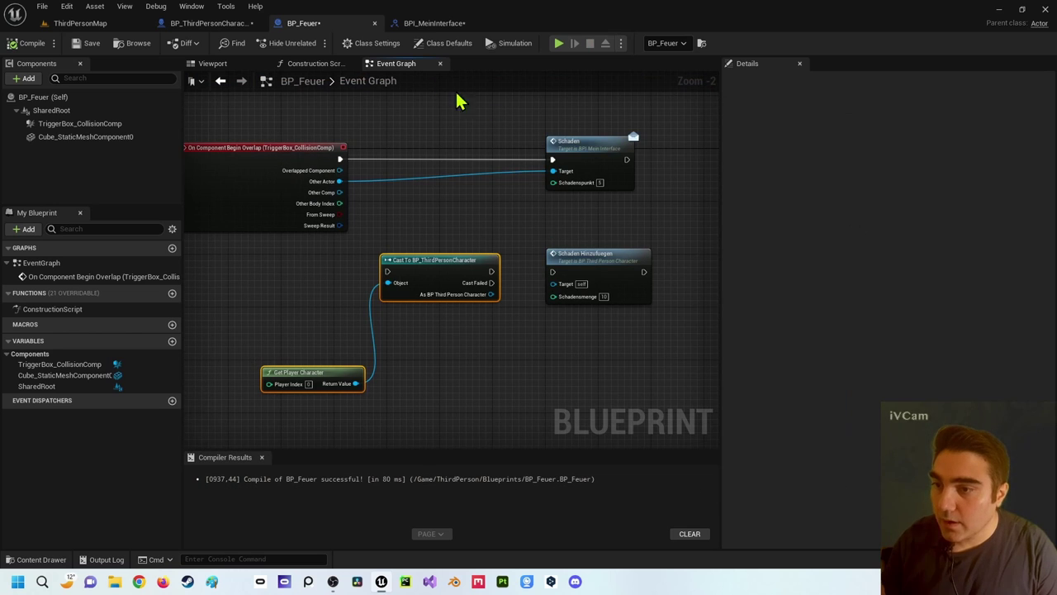
Review Event Schaden with its subtract, SET Health and Print String nodes by box-selecting them
click(430, 25)
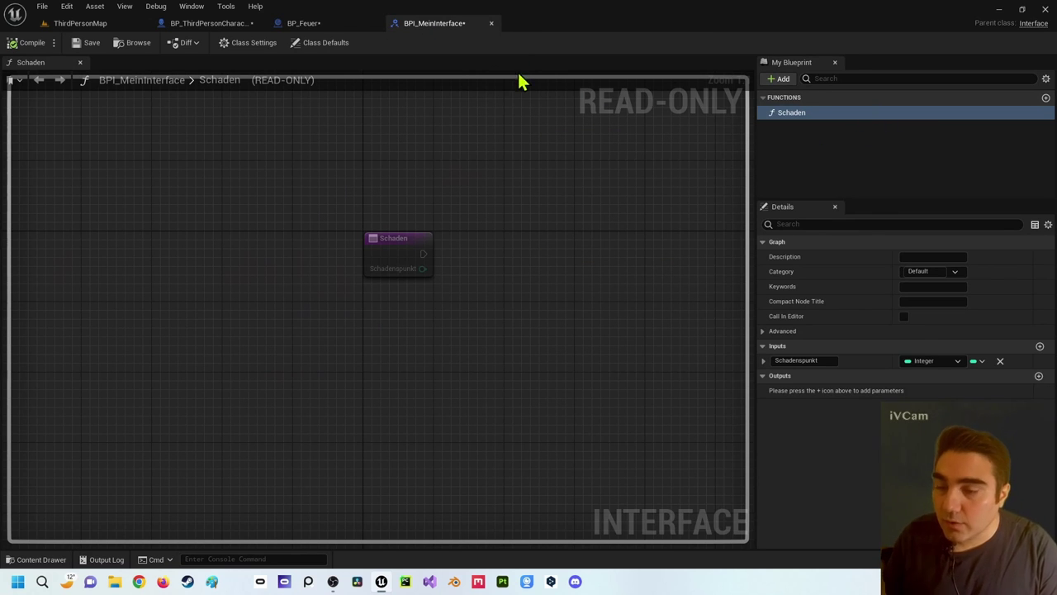
click(213, 23)
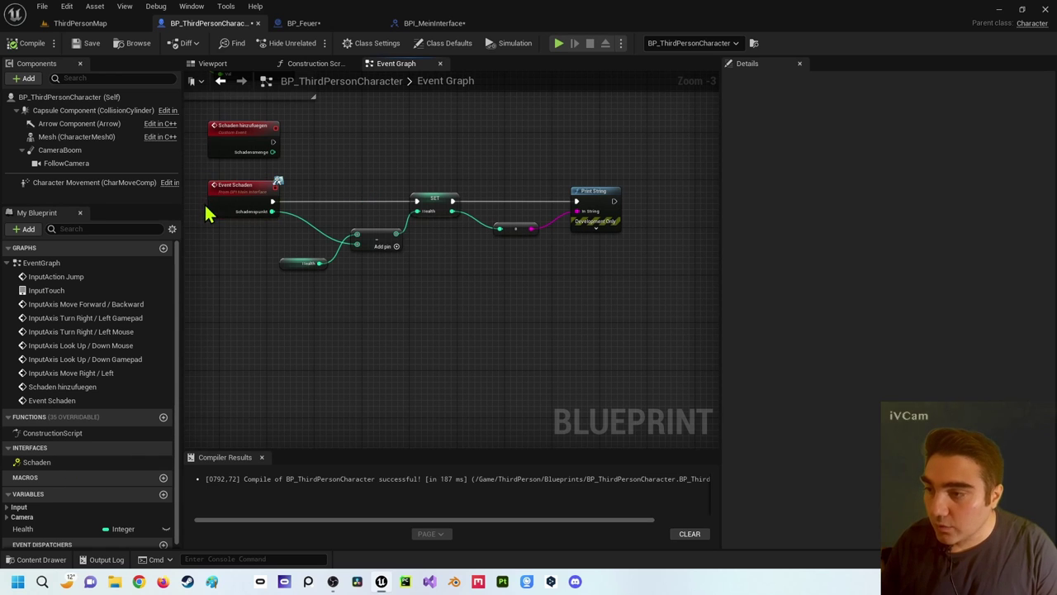
drag(192, 175, 658, 302)
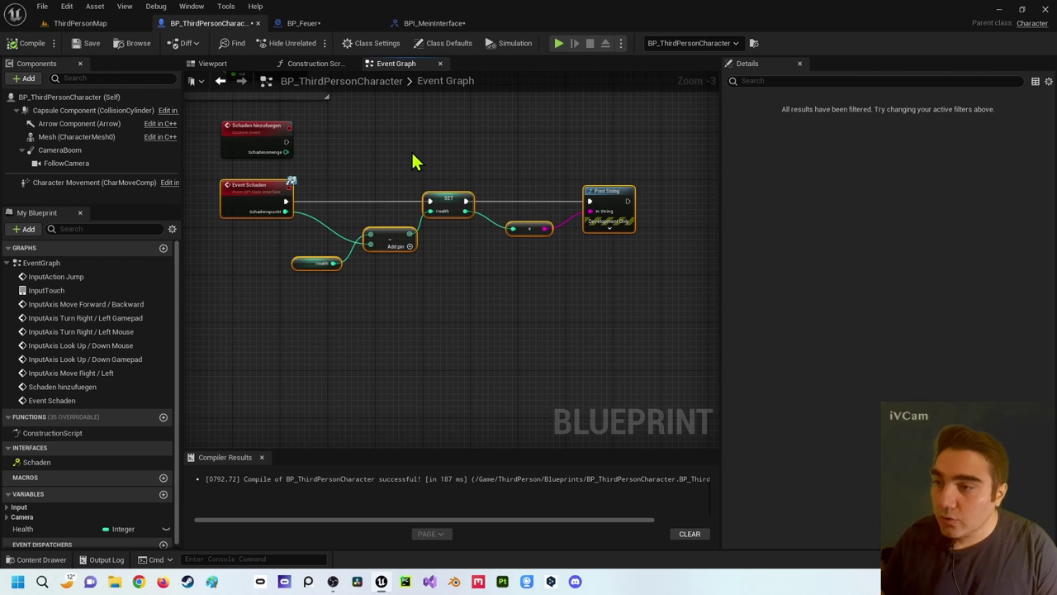
click(227, 186)
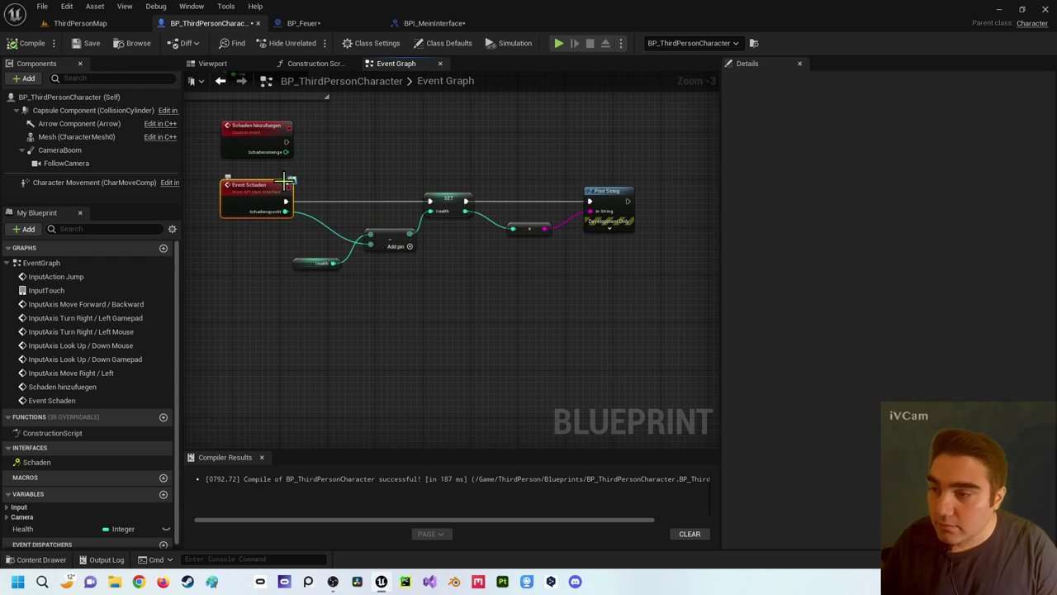
drag(345, 176, 682, 301)
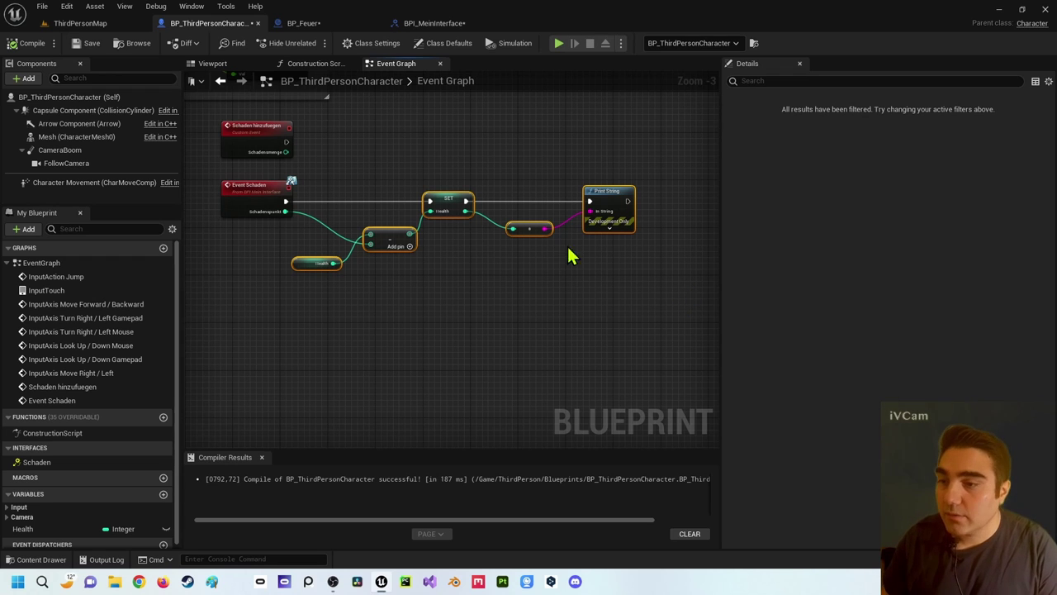
drag(302, 175, 644, 314)
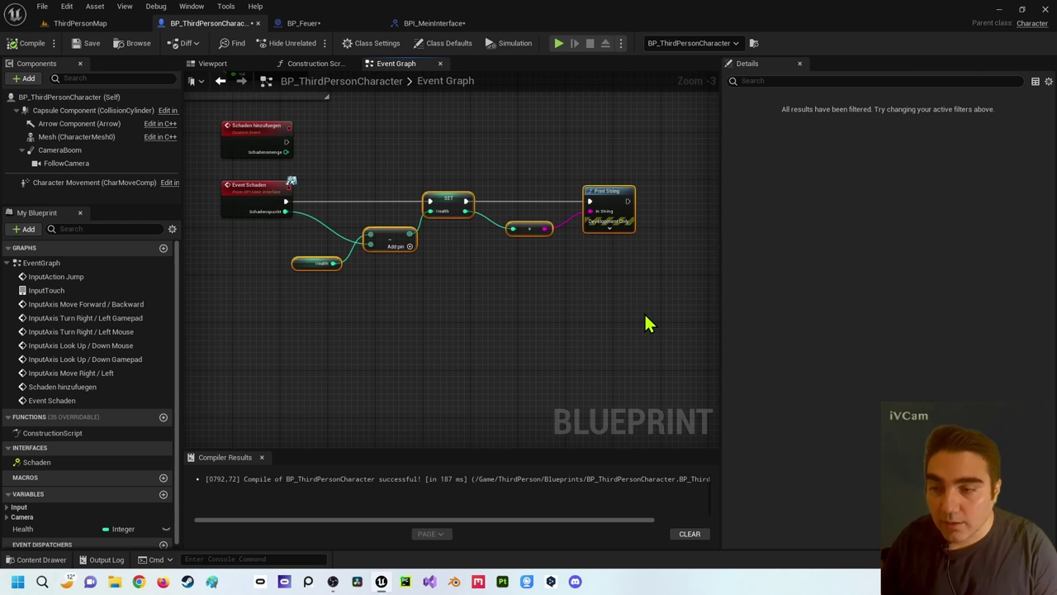
drag(313, 174, 637, 305)
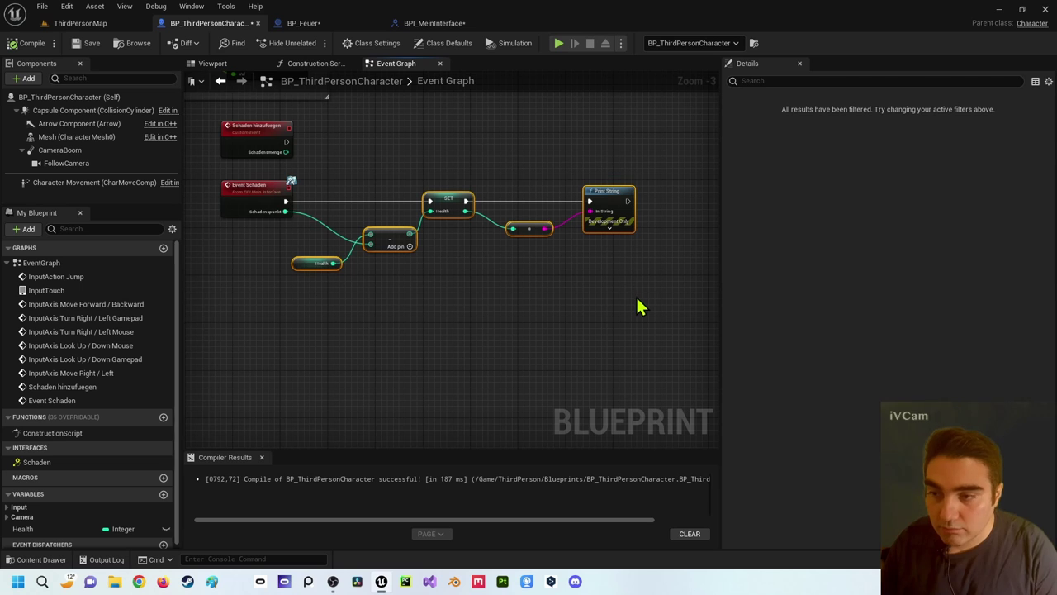
drag(313, 160, 636, 301)
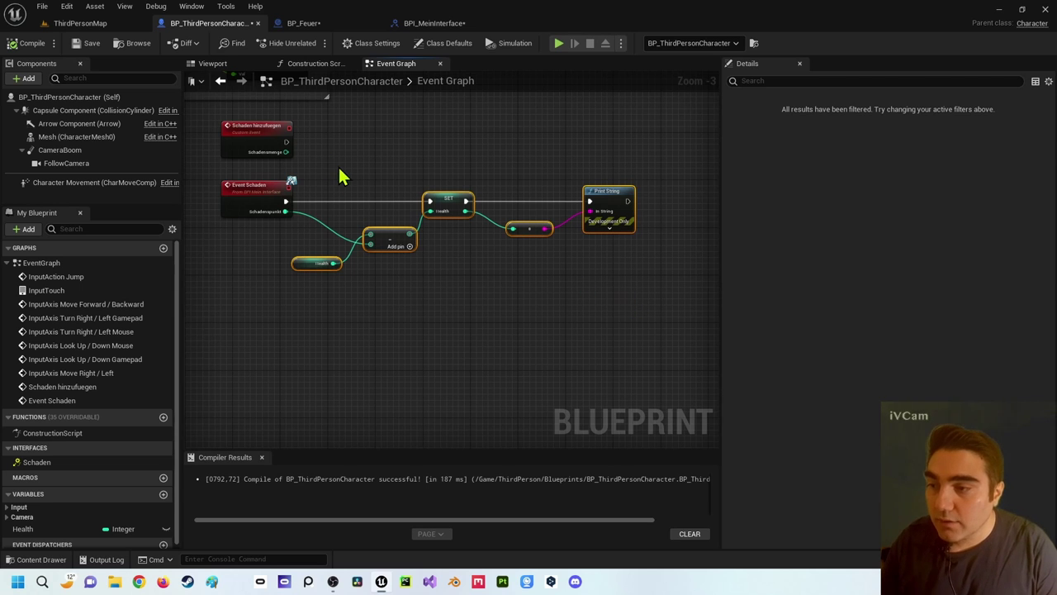
drag(317, 175, 665, 322)
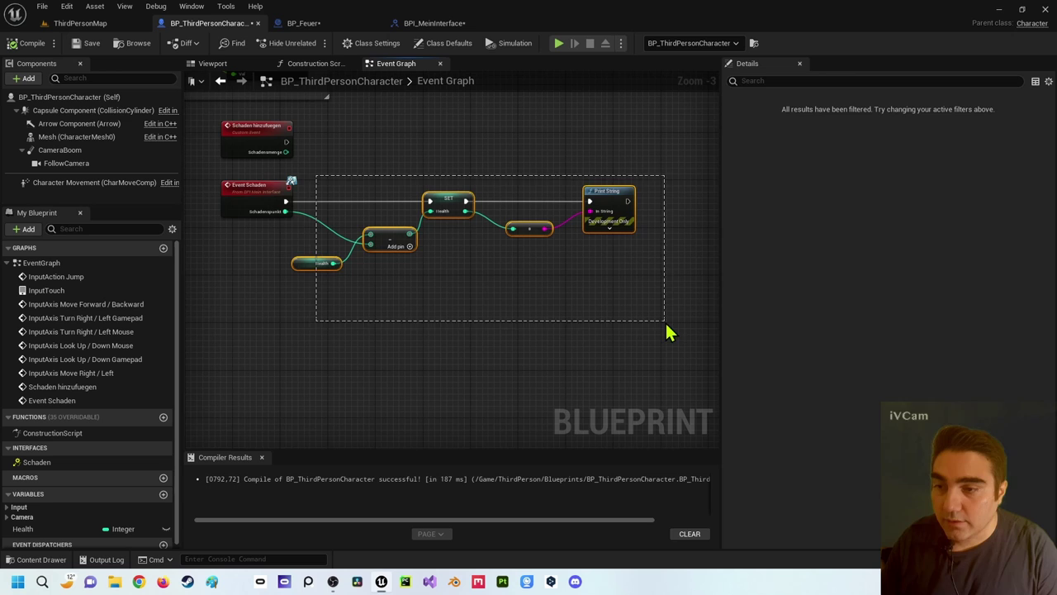
click(433, 293)
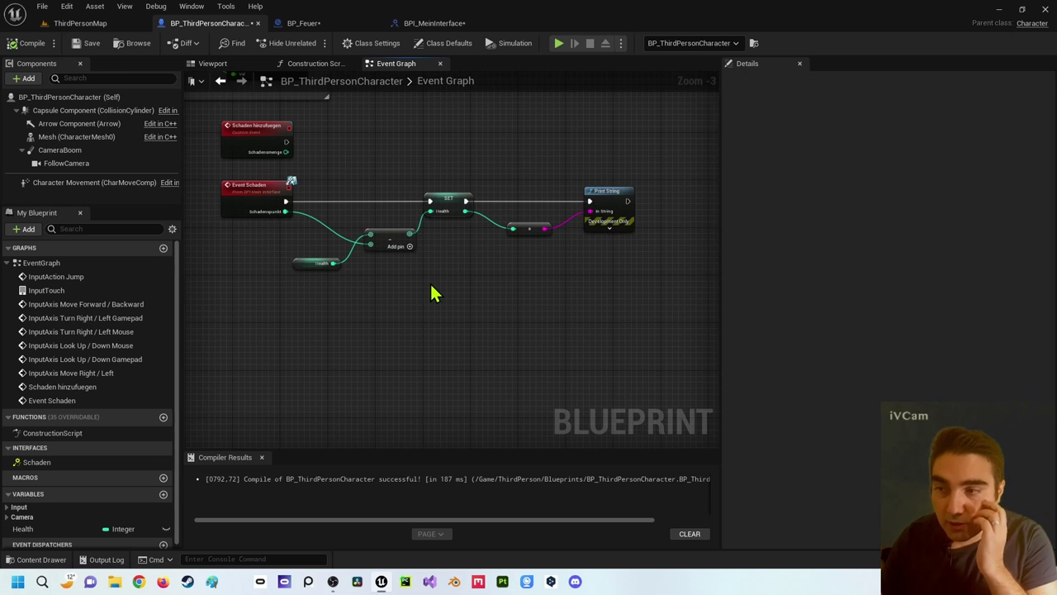
click(253, 189)
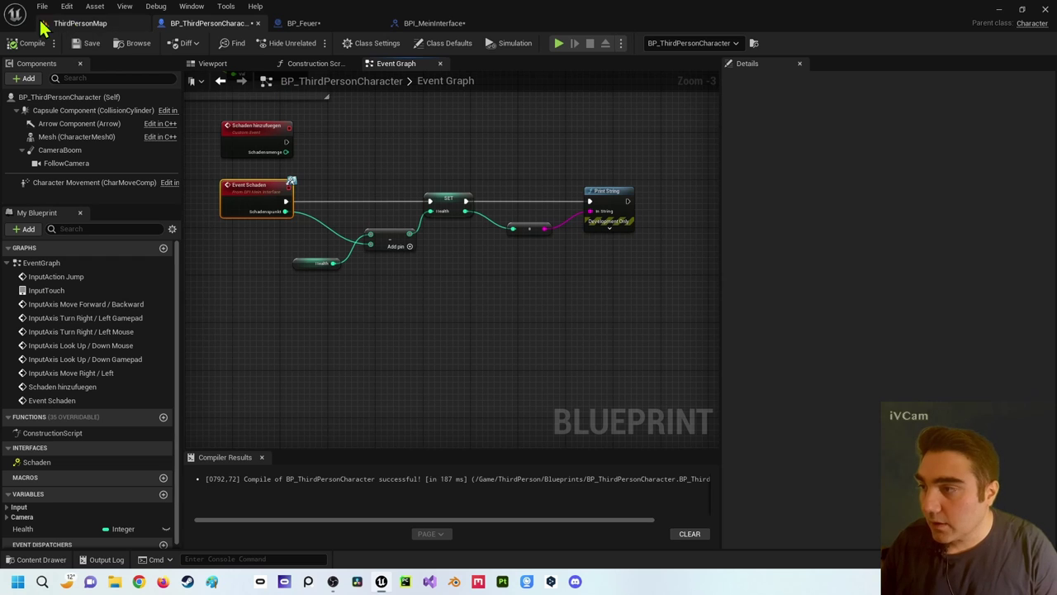
Save BP_ThirdPersonCharacter and return to BP_Feuer's Event Graph
click(83, 43)
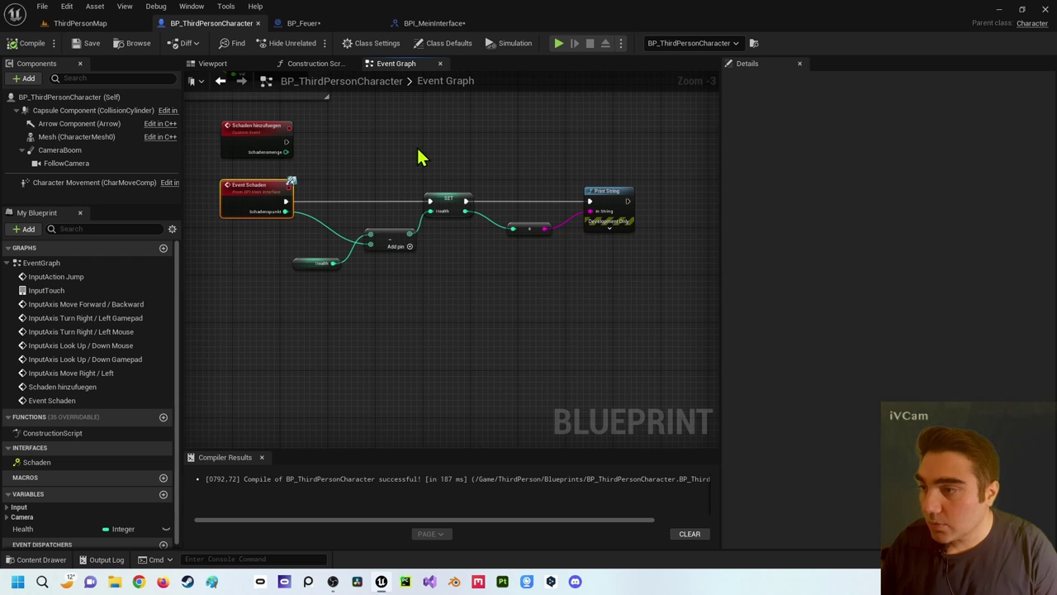
click(304, 23)
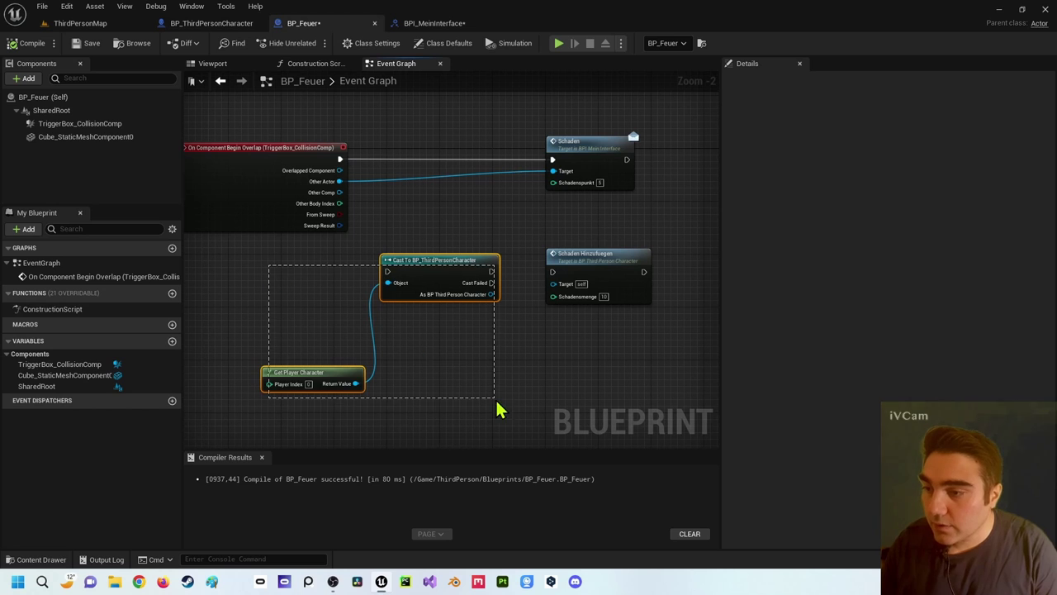